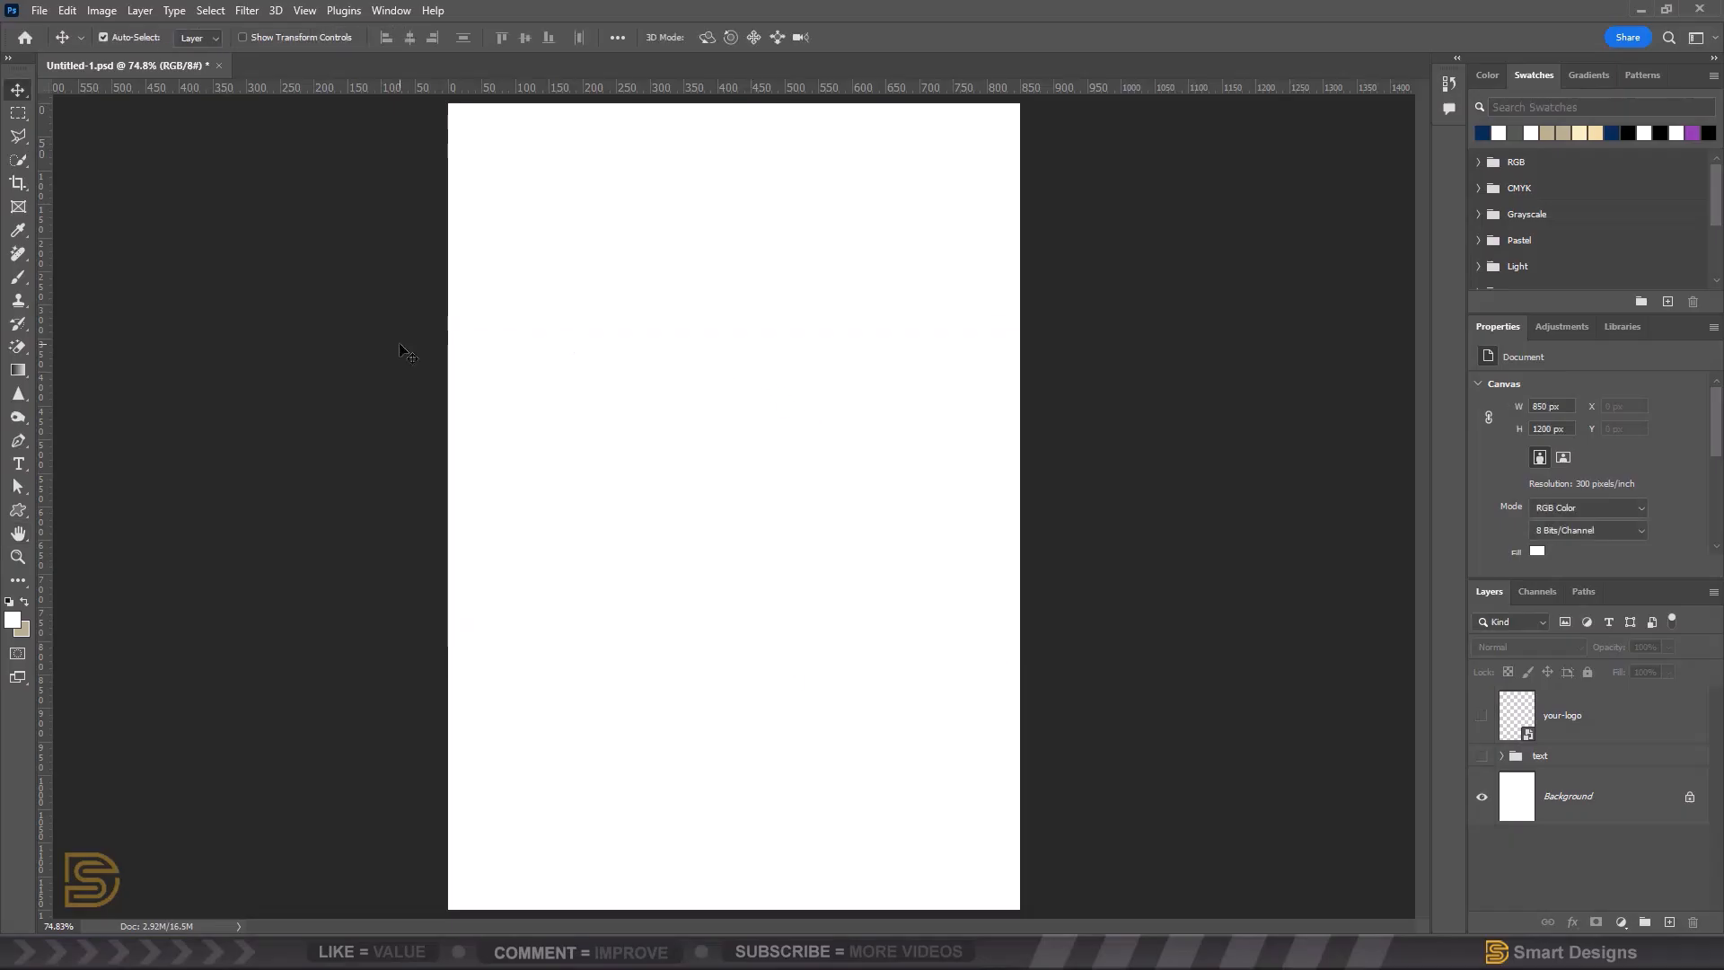
# - Place white-parchment-paper.jpg as an embedded image on the blank page
pyautogui.click(40, 9)
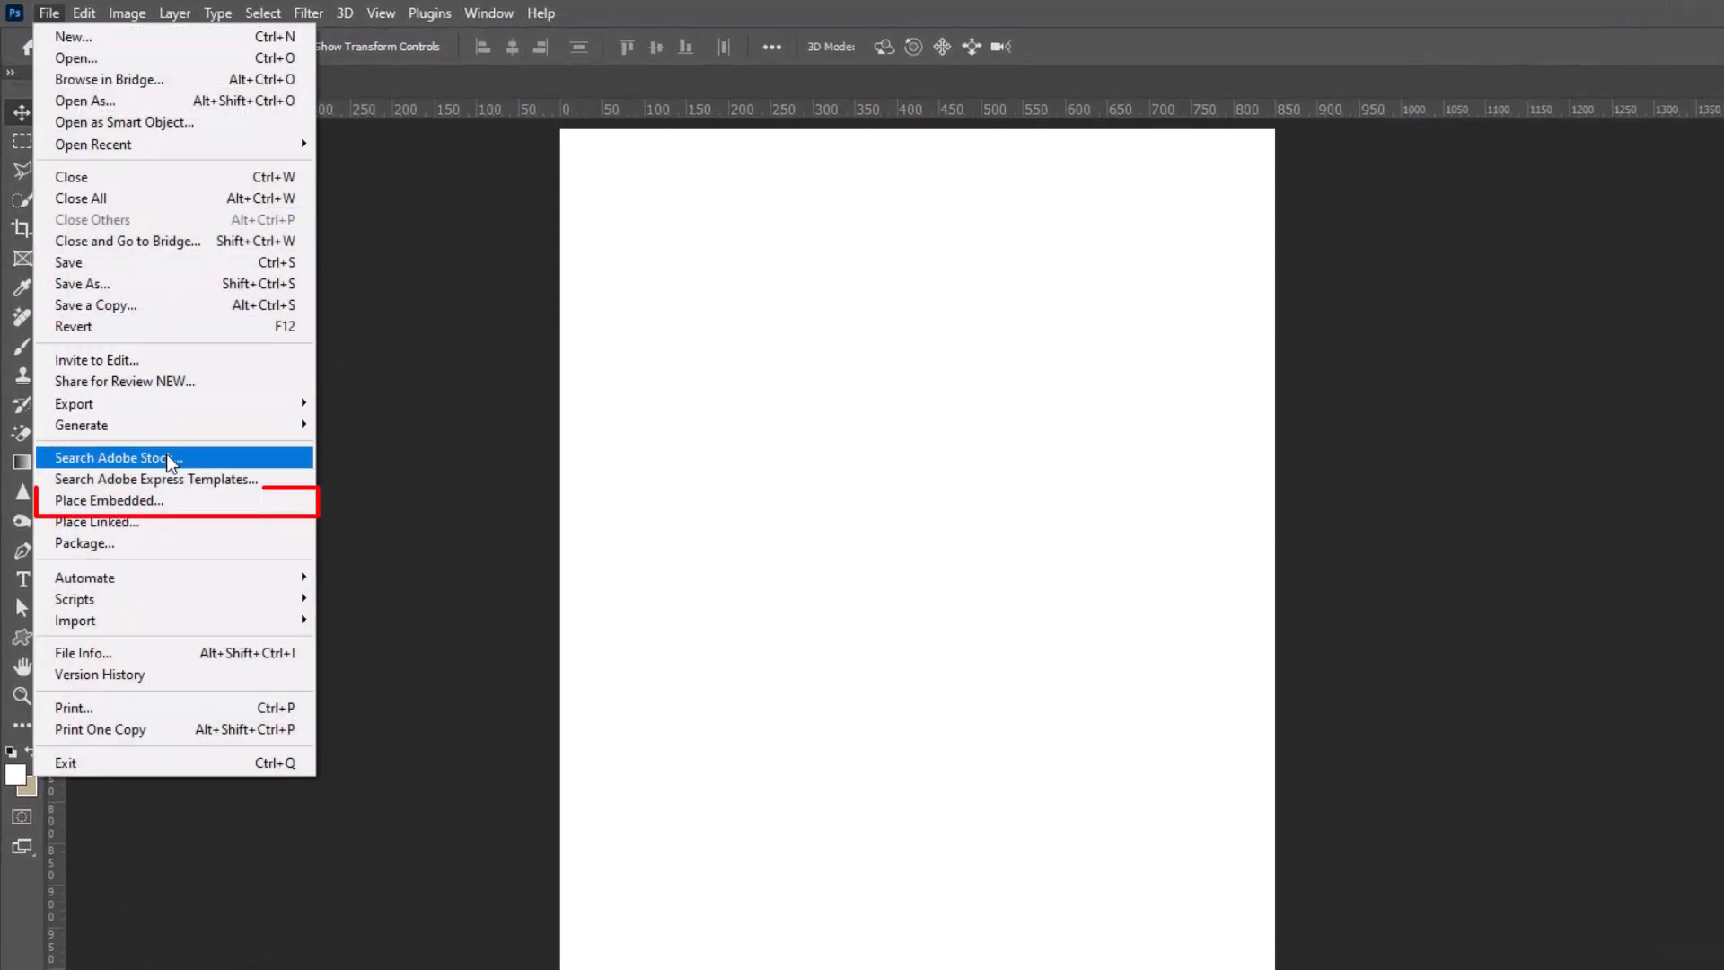
pyautogui.click(169, 500)
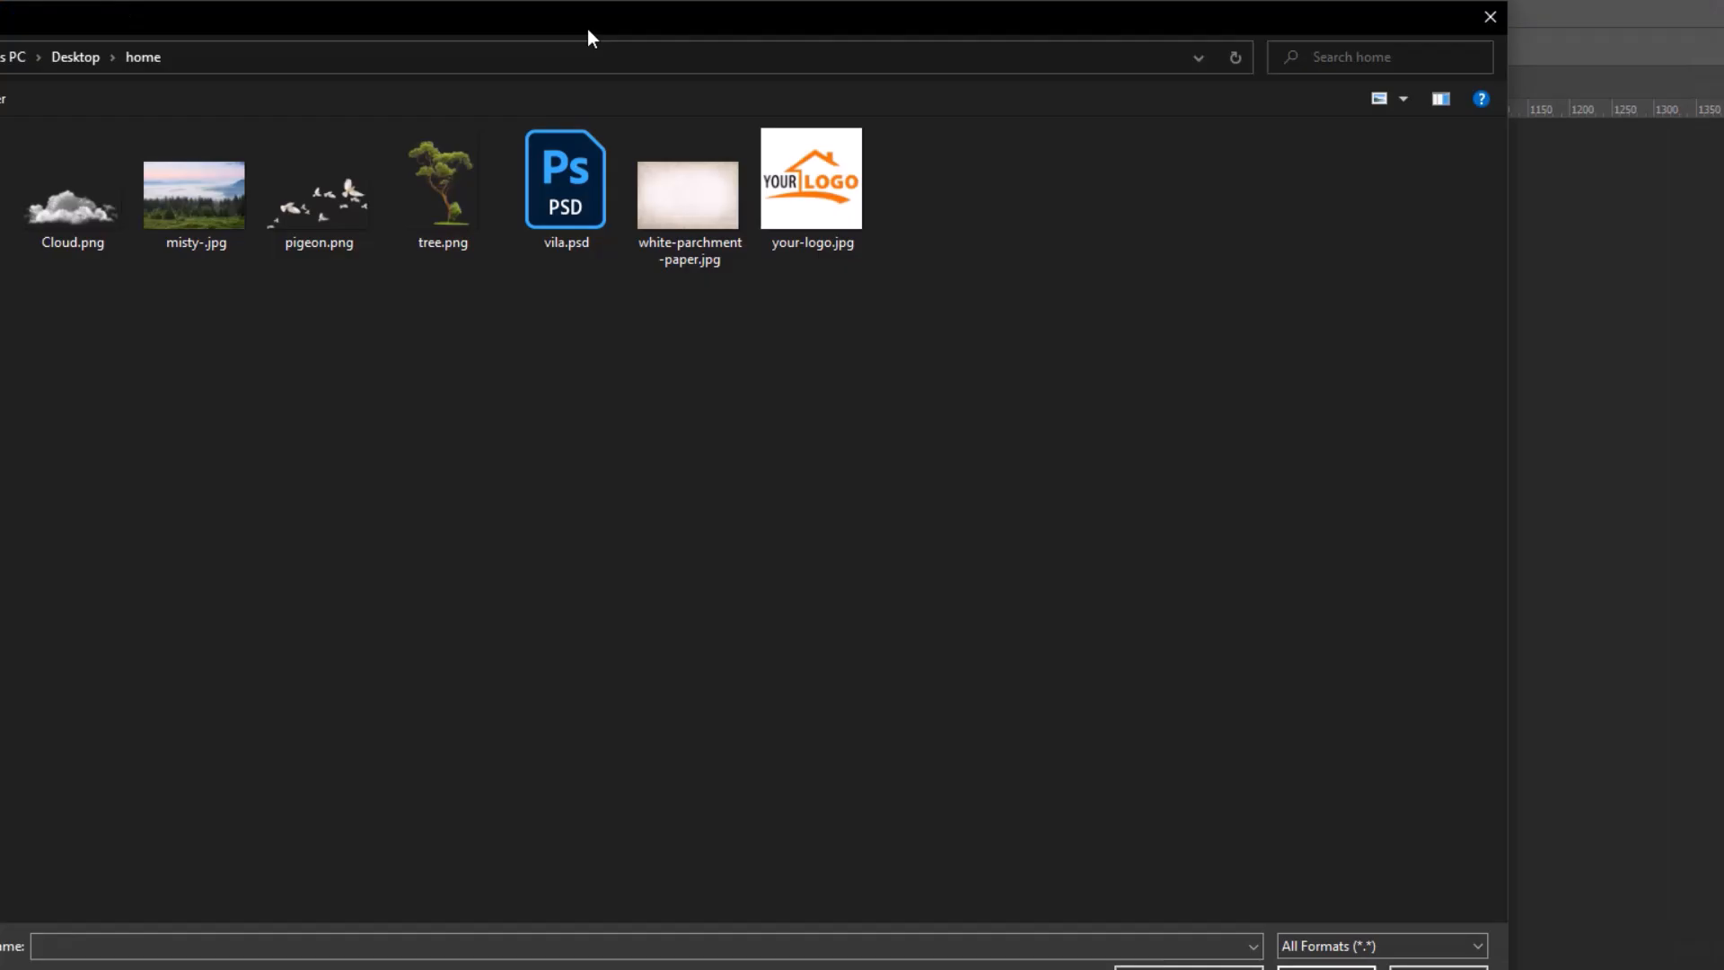
pyautogui.click(671, 213)
pyautogui.click(1315, 967)
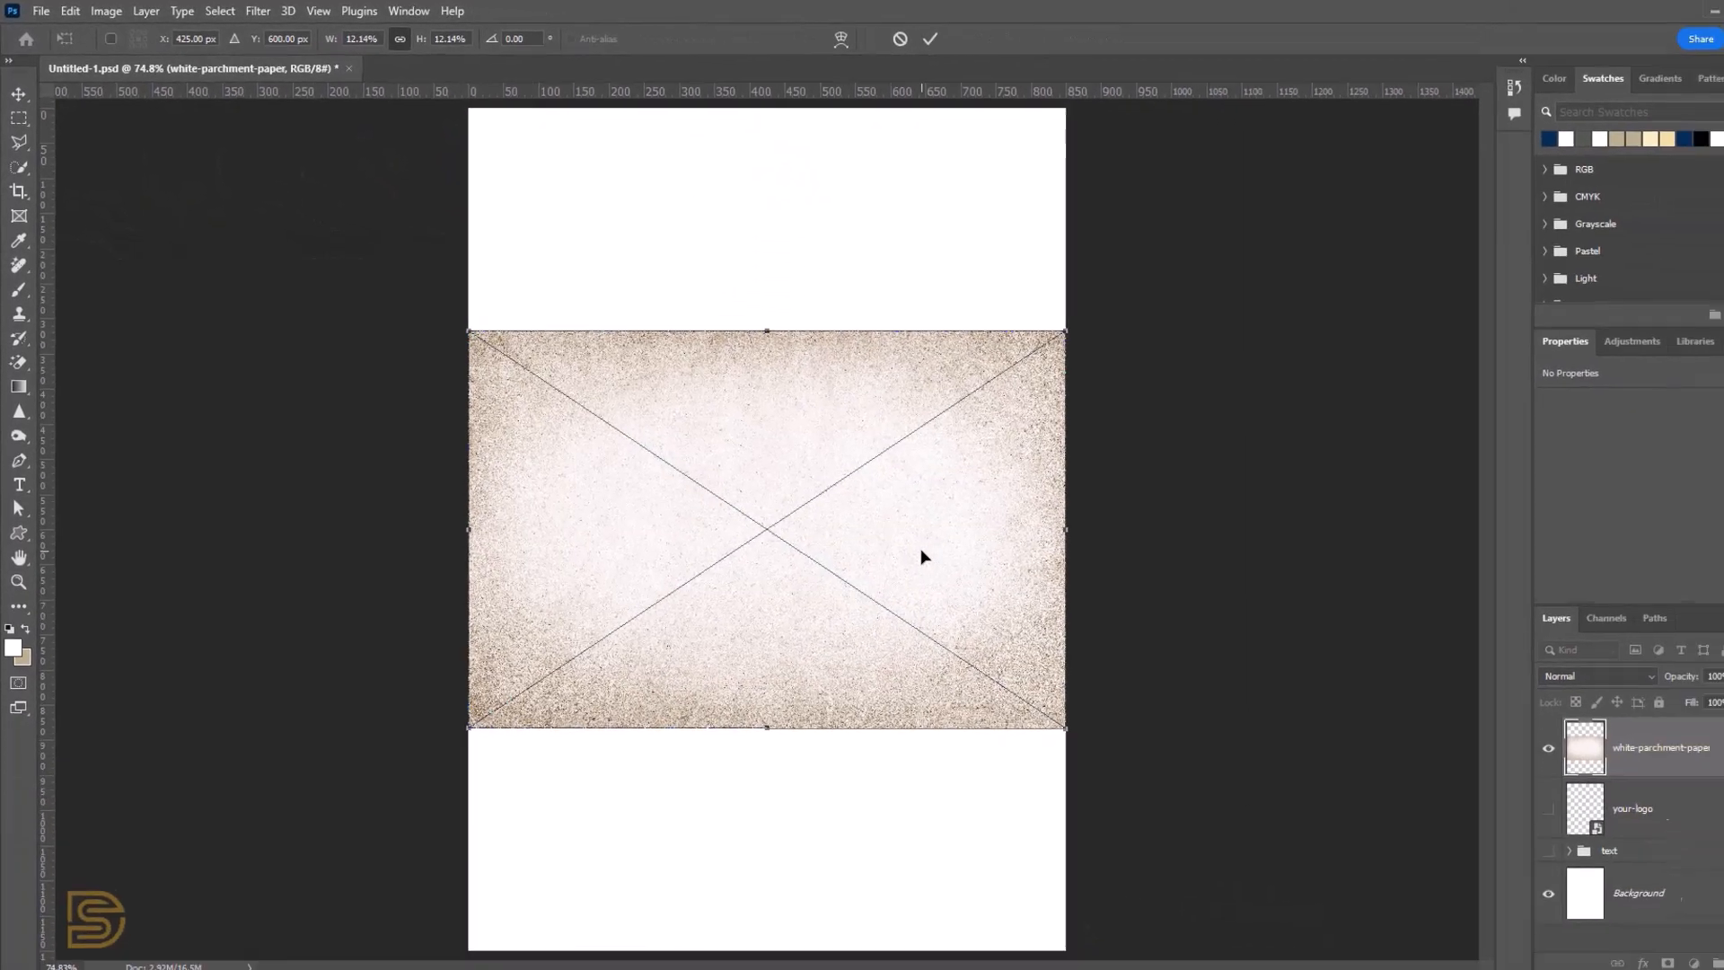
# - Rotate the parchment image 90 degrees and scale it up to cover the whole canvas
pyautogui.moveTo(1096, 357); pyautogui.dragTo(934, 833)
pyautogui.moveTo(880, 467); pyautogui.dragTo(738, 324)
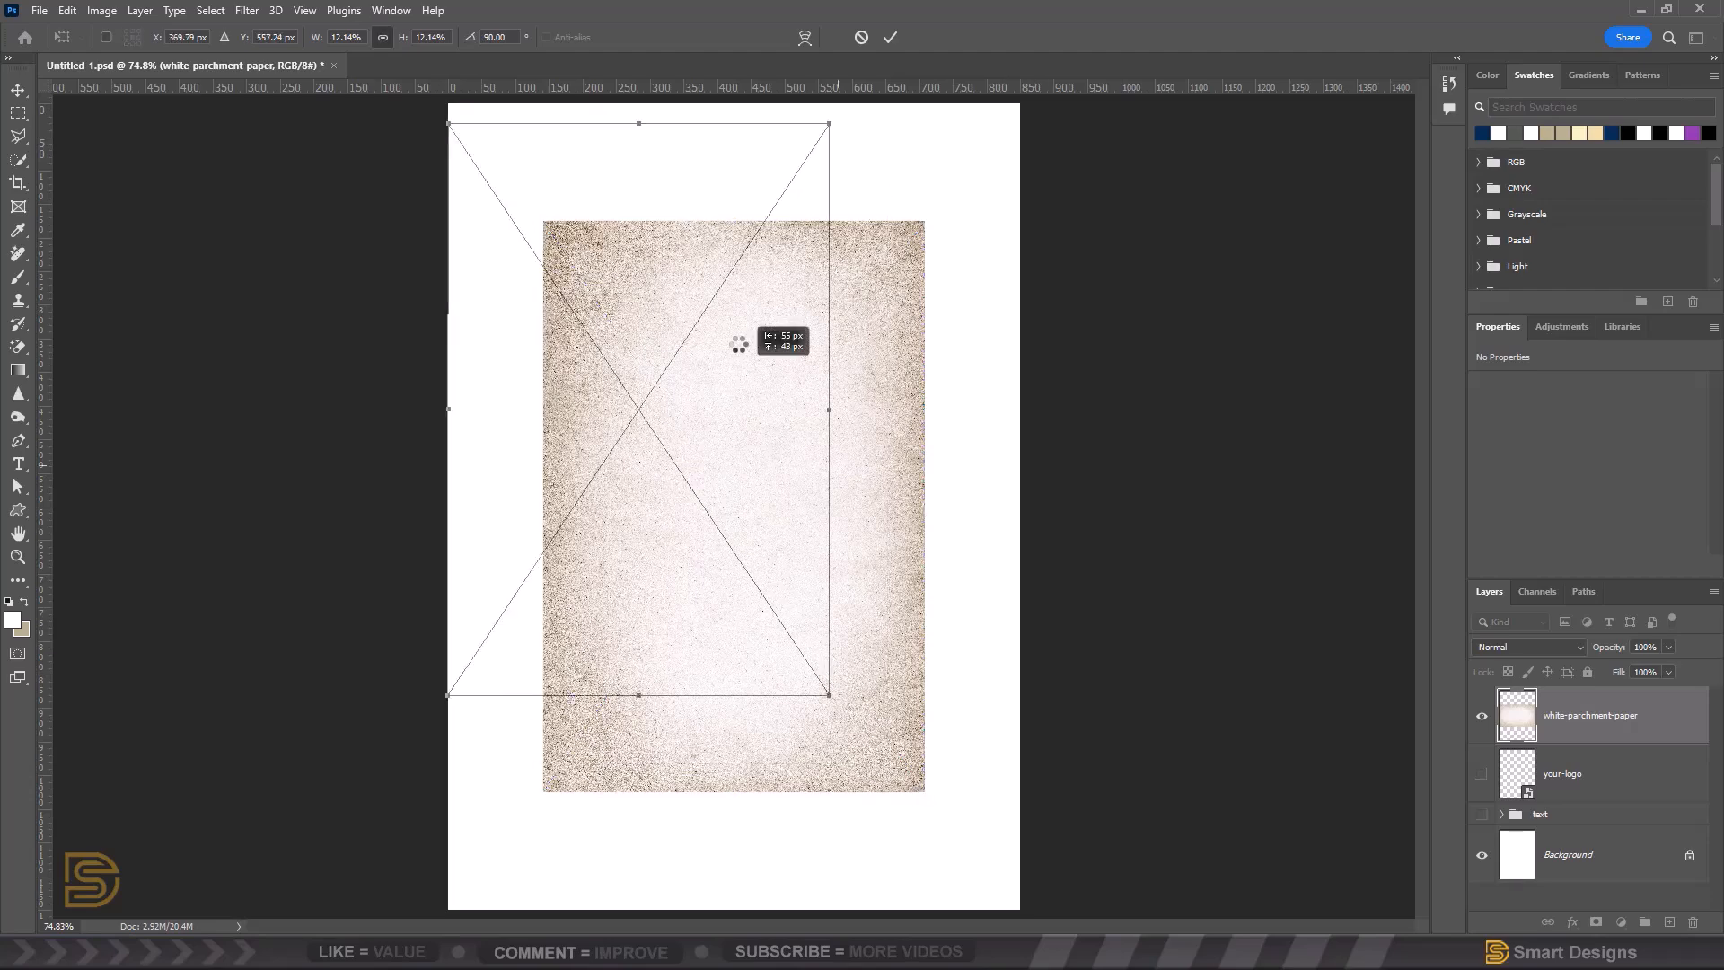
pyautogui.moveTo(873, 735); pyautogui.dragTo(1020, 910)
pyautogui.press('Return')
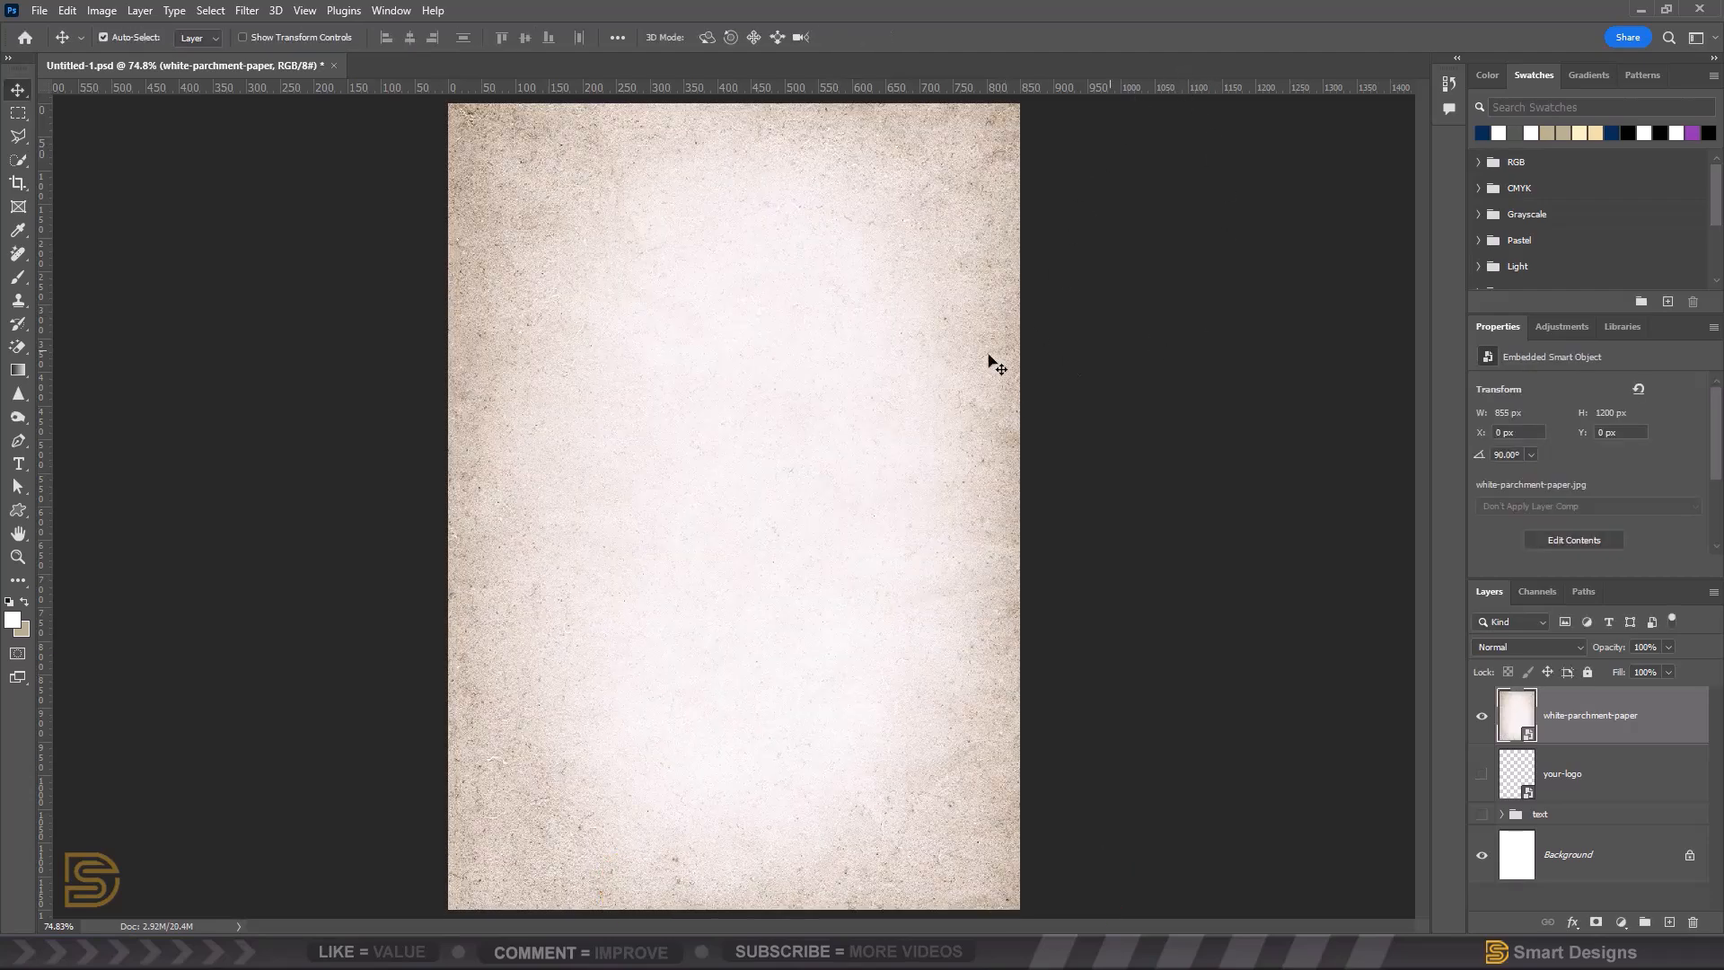
# - Add a cream-to-white radial gradient fill from the upper middle of the page and set its layer opacity to 70%
pyautogui.click(18, 370)
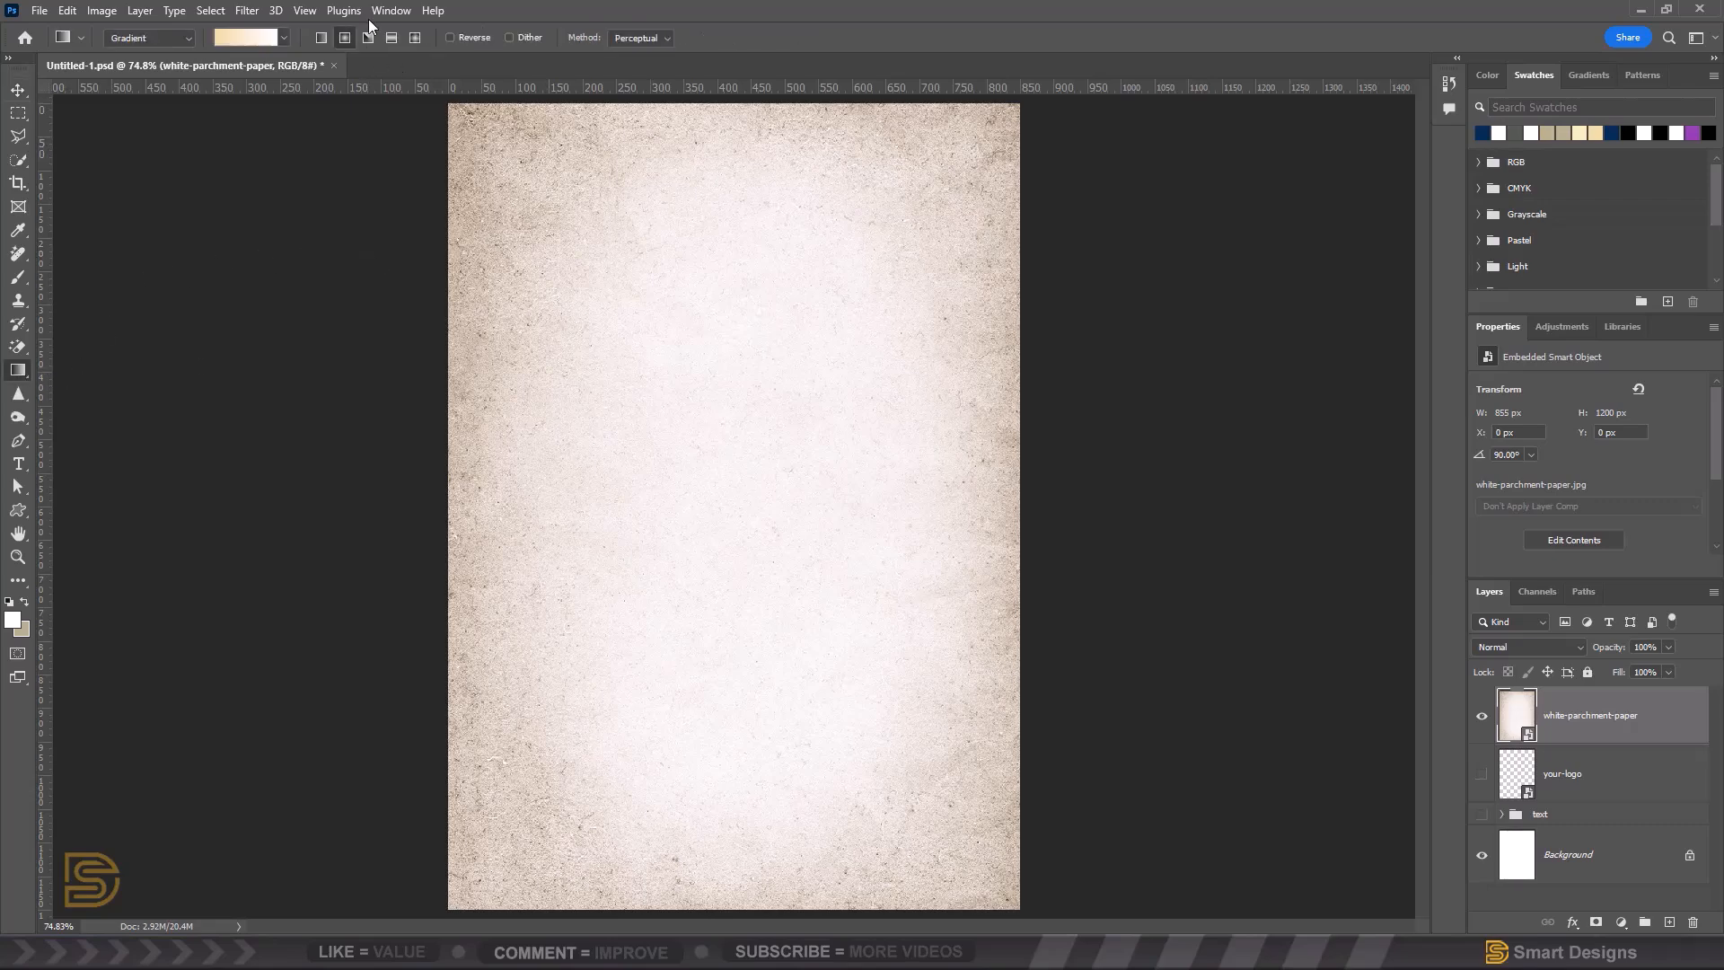
pyautogui.moveTo(727, 390); pyautogui.dragTo(982, 692)
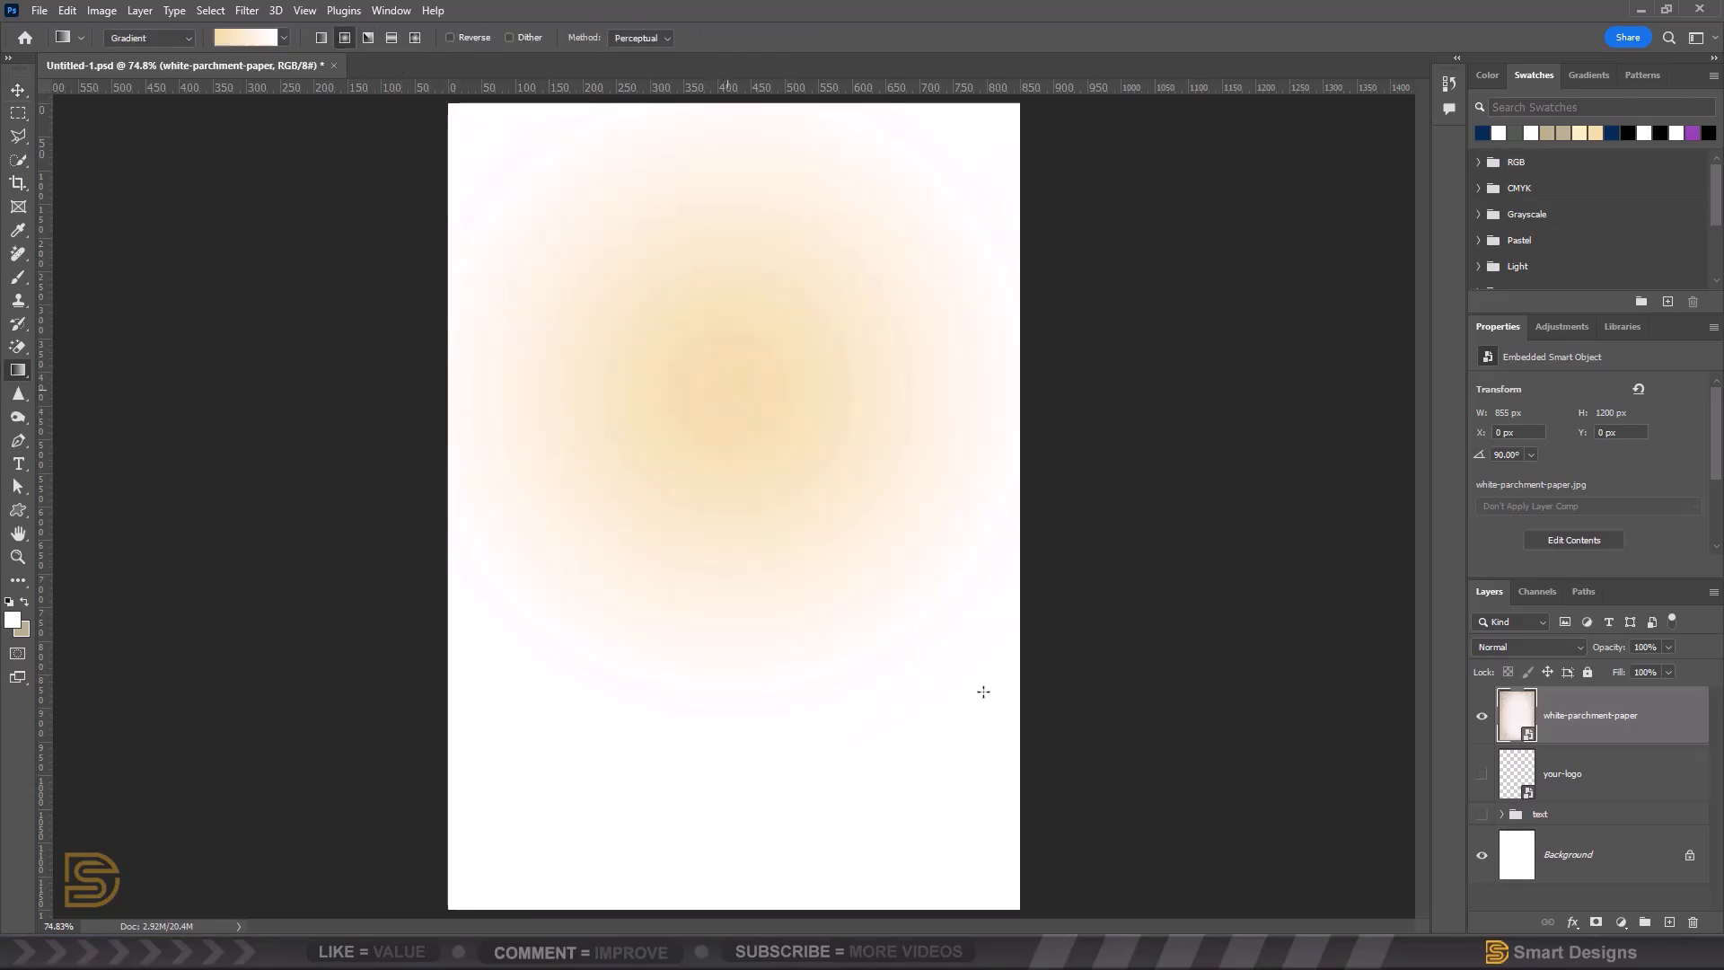
pyautogui.moveTo(1173, 884); pyautogui.dragTo(1171, 885)
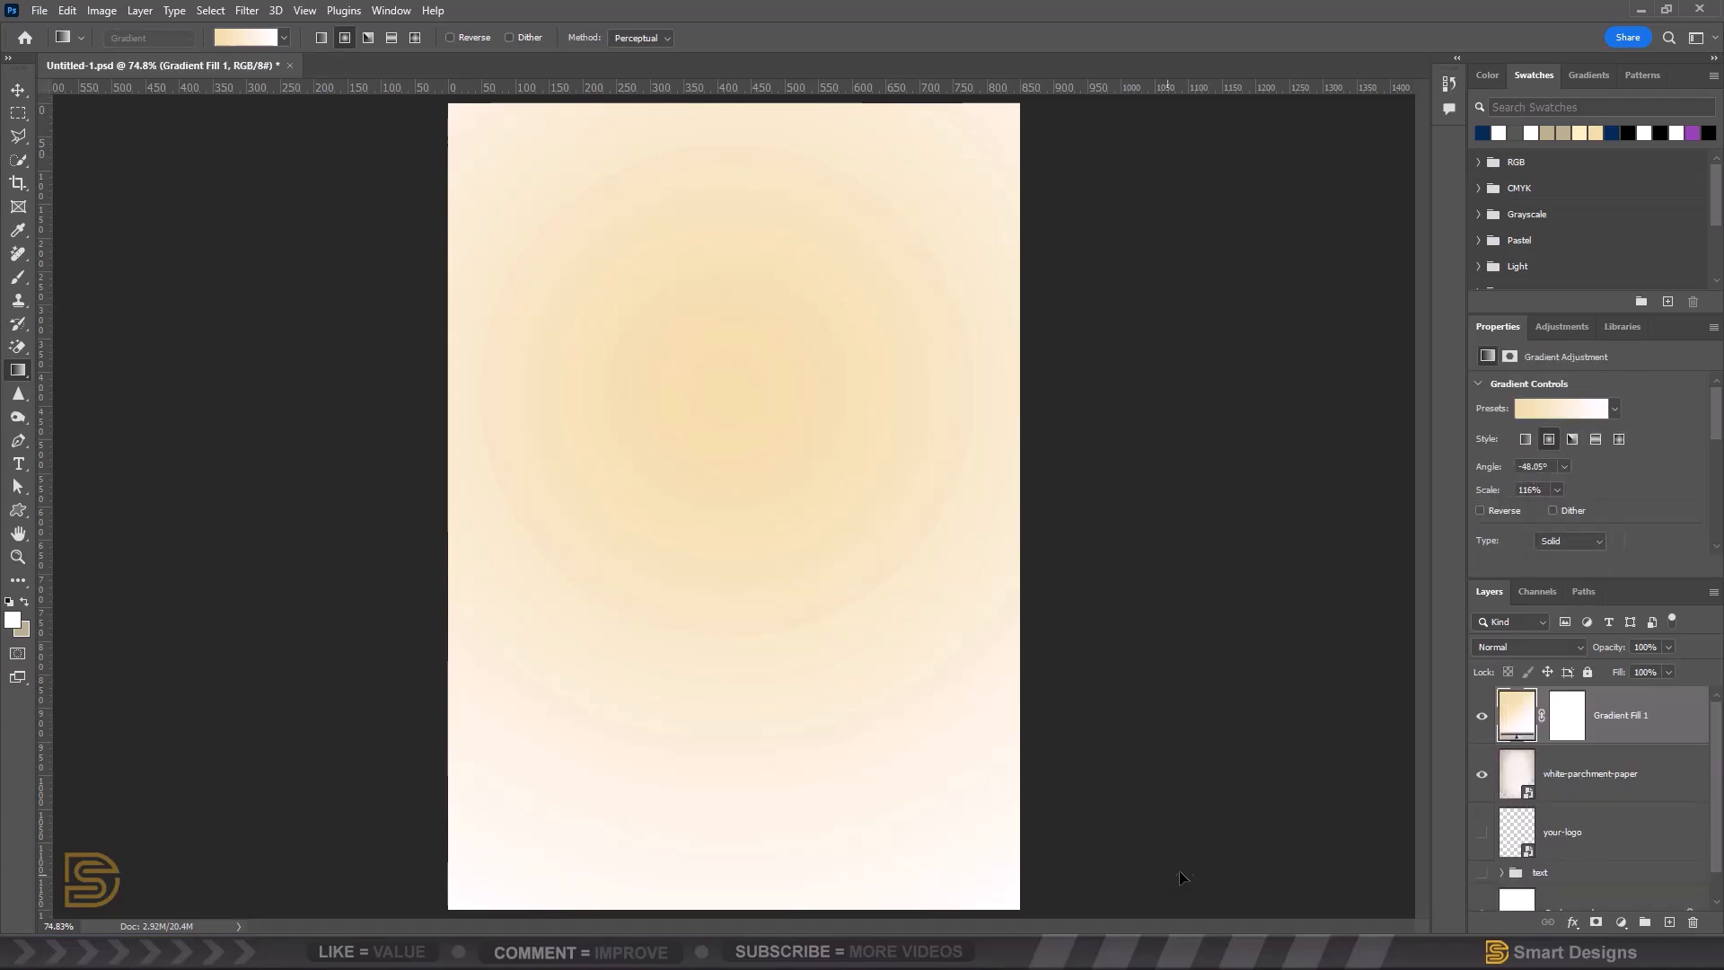
pyautogui.moveTo(1570, 653); pyautogui.dragTo(1545, 653)
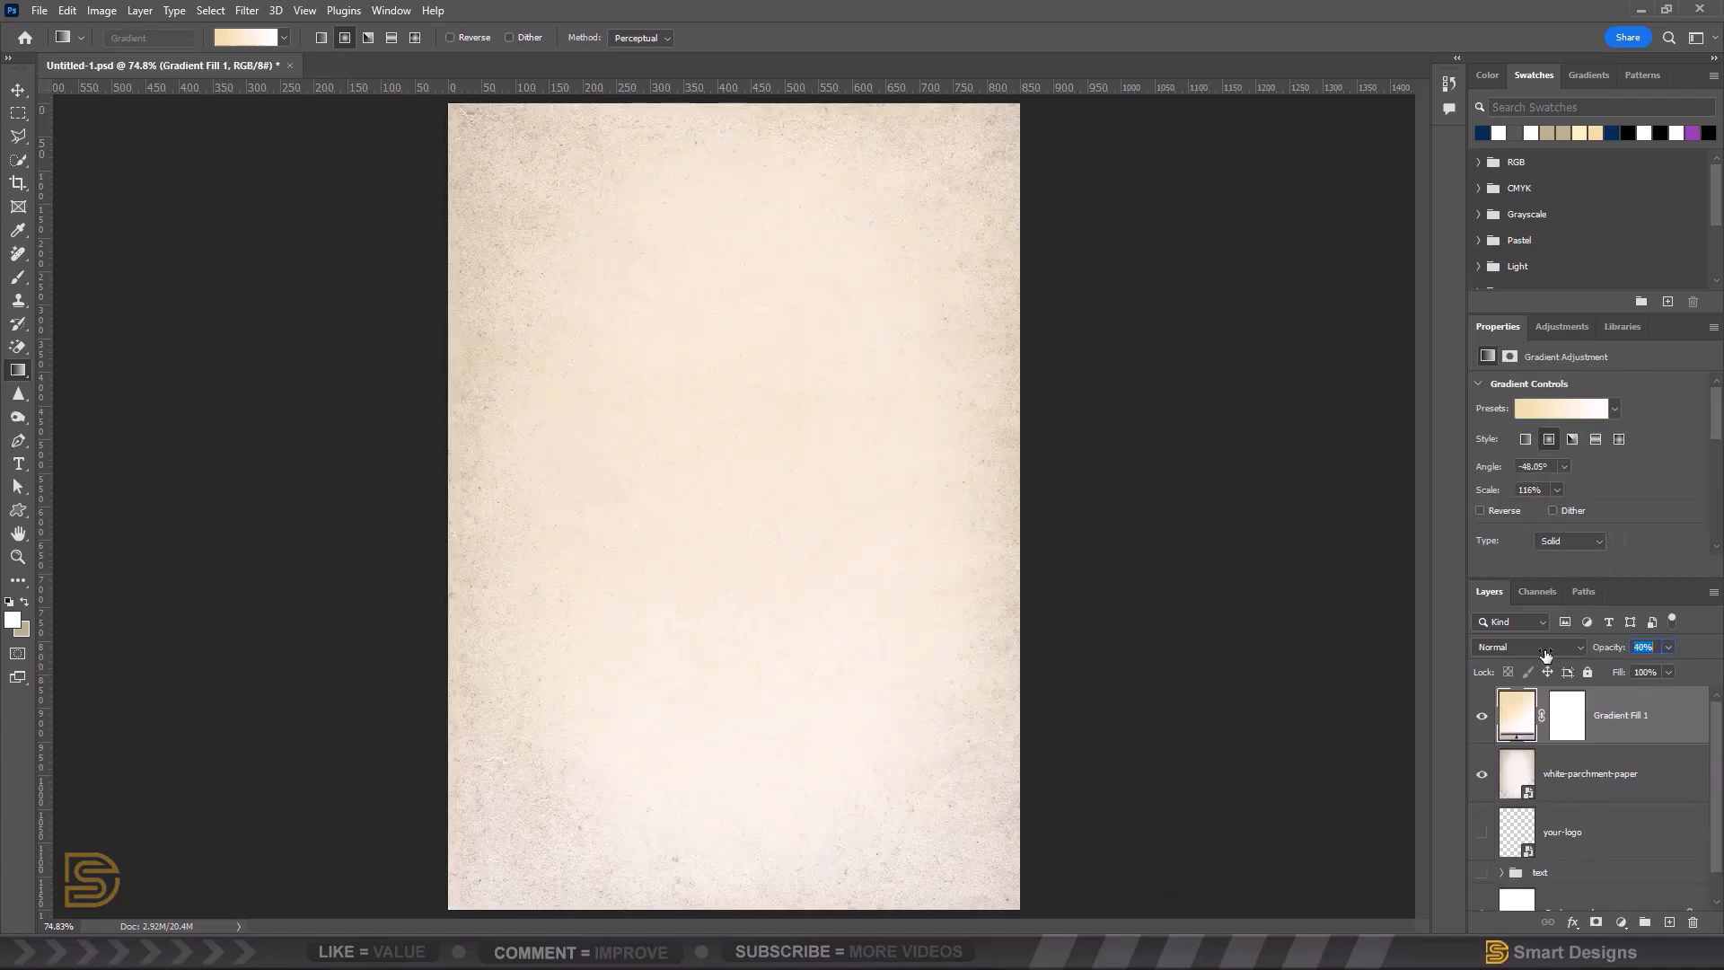
pyautogui.press('v')
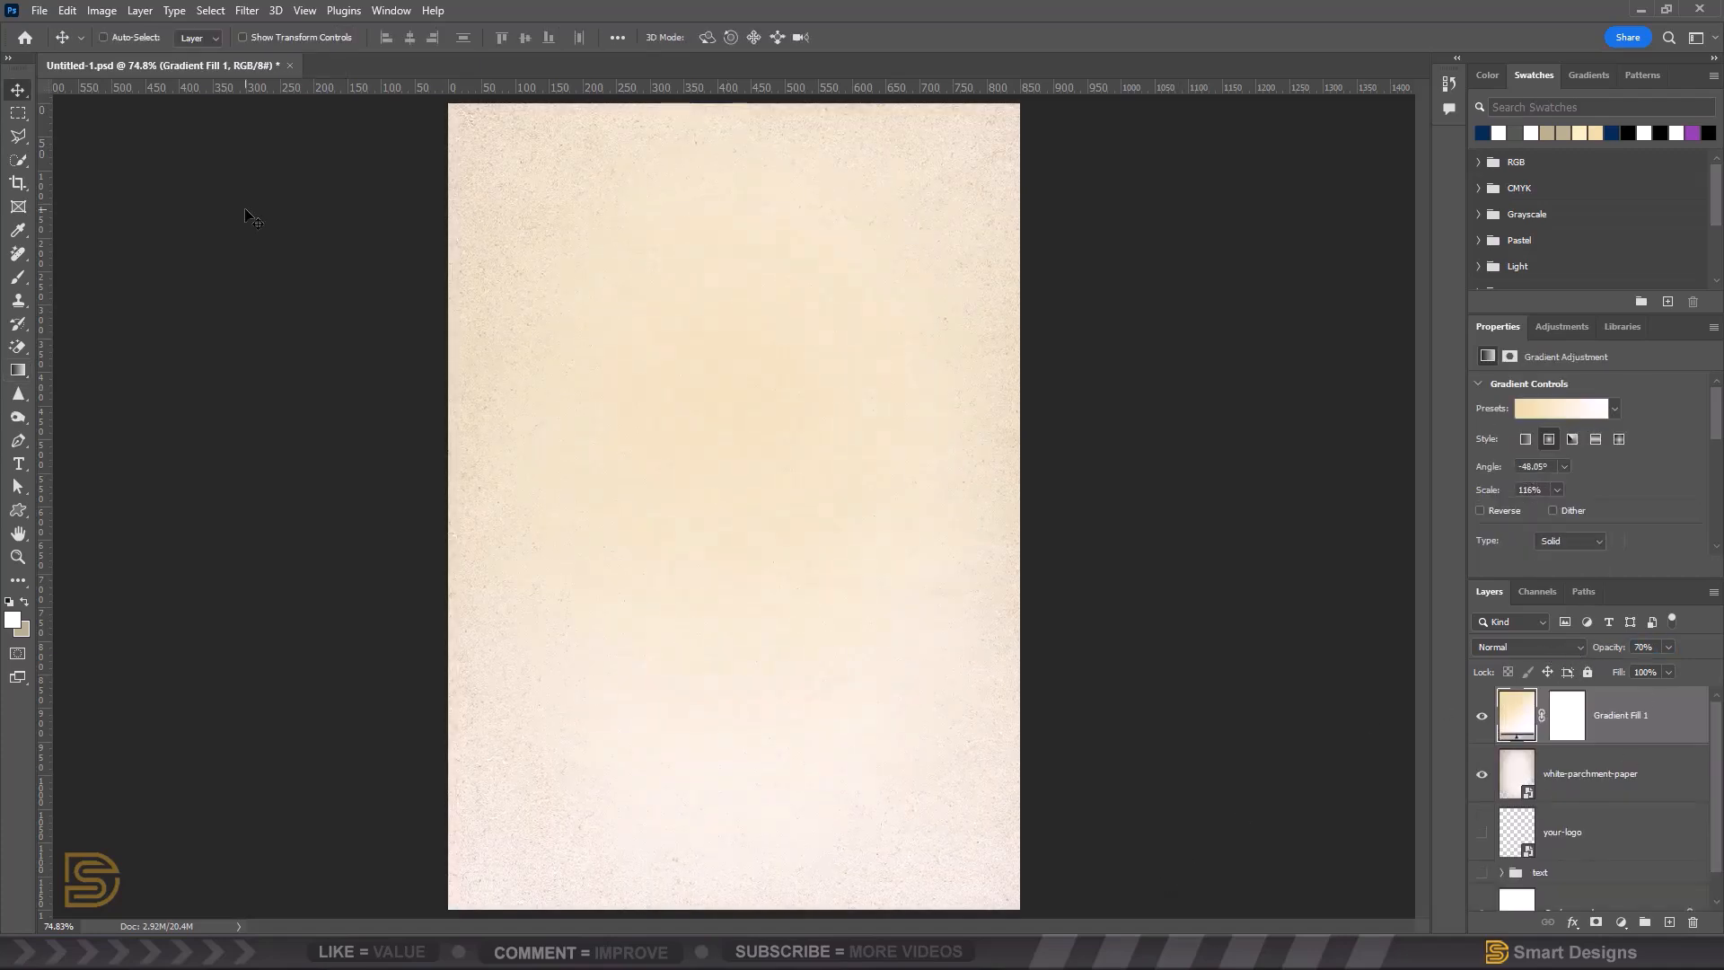
# - Open vila.psd and show, then hide, Layer 0 to compare the house cutout with its original background
pyautogui.hotkey('ctrl', 'o')
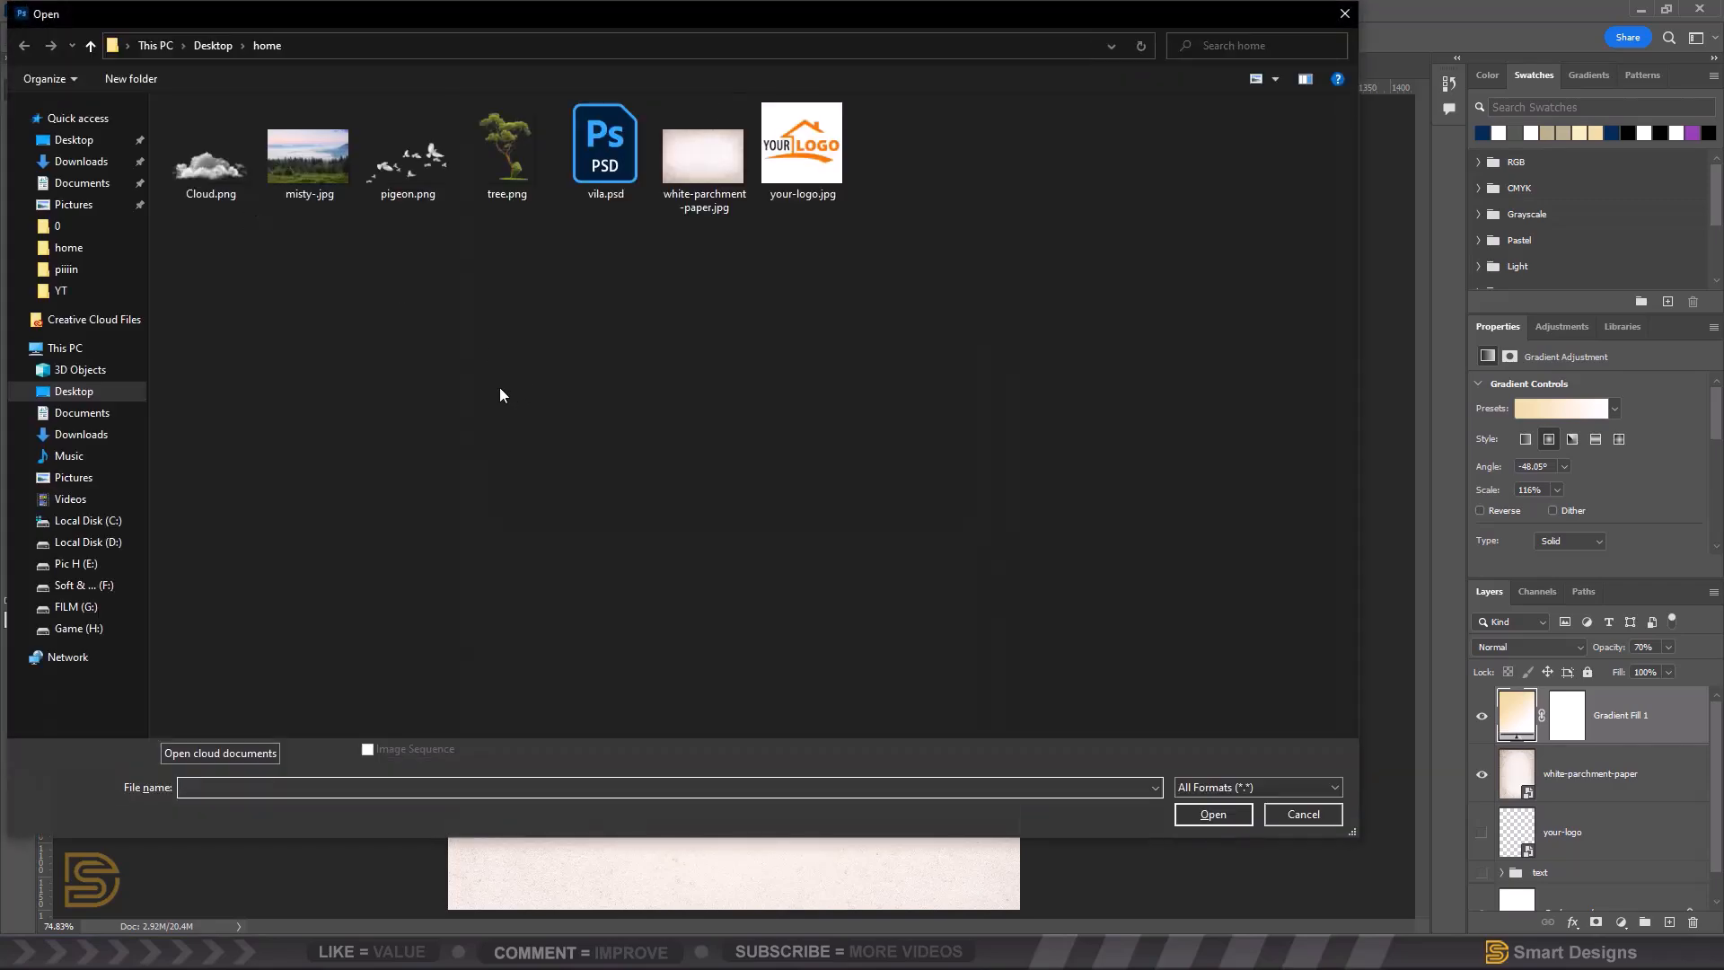
pyautogui.click(622, 179)
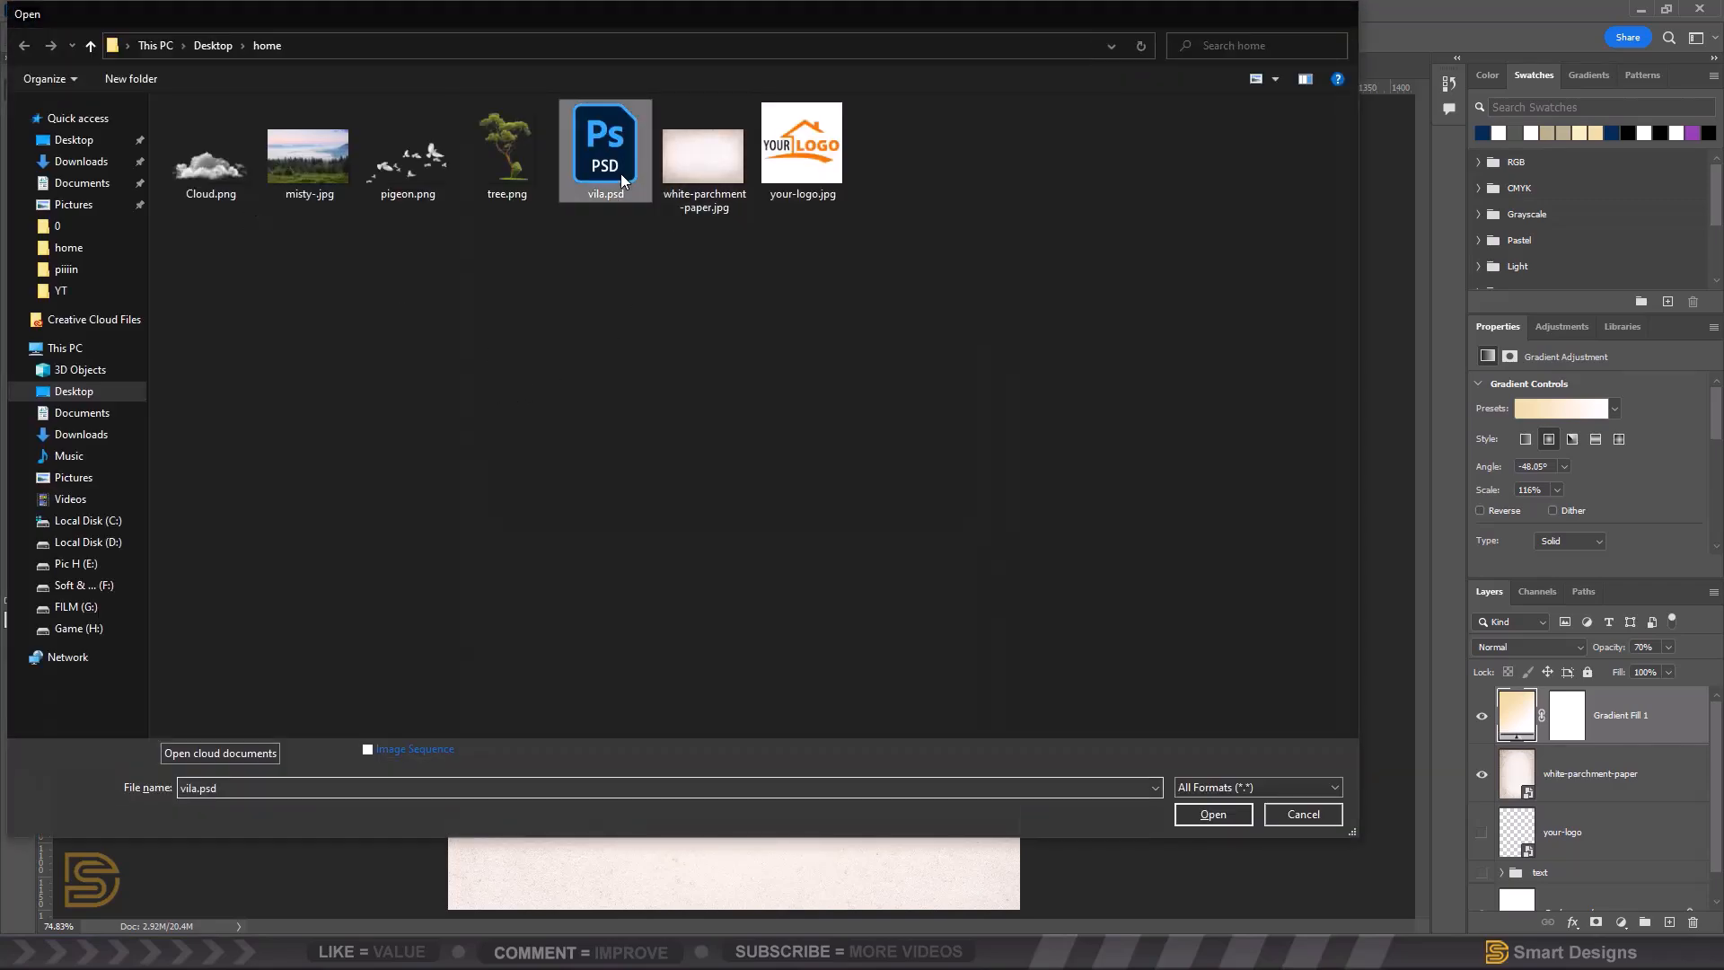
pyautogui.doubleClick(623, 180)
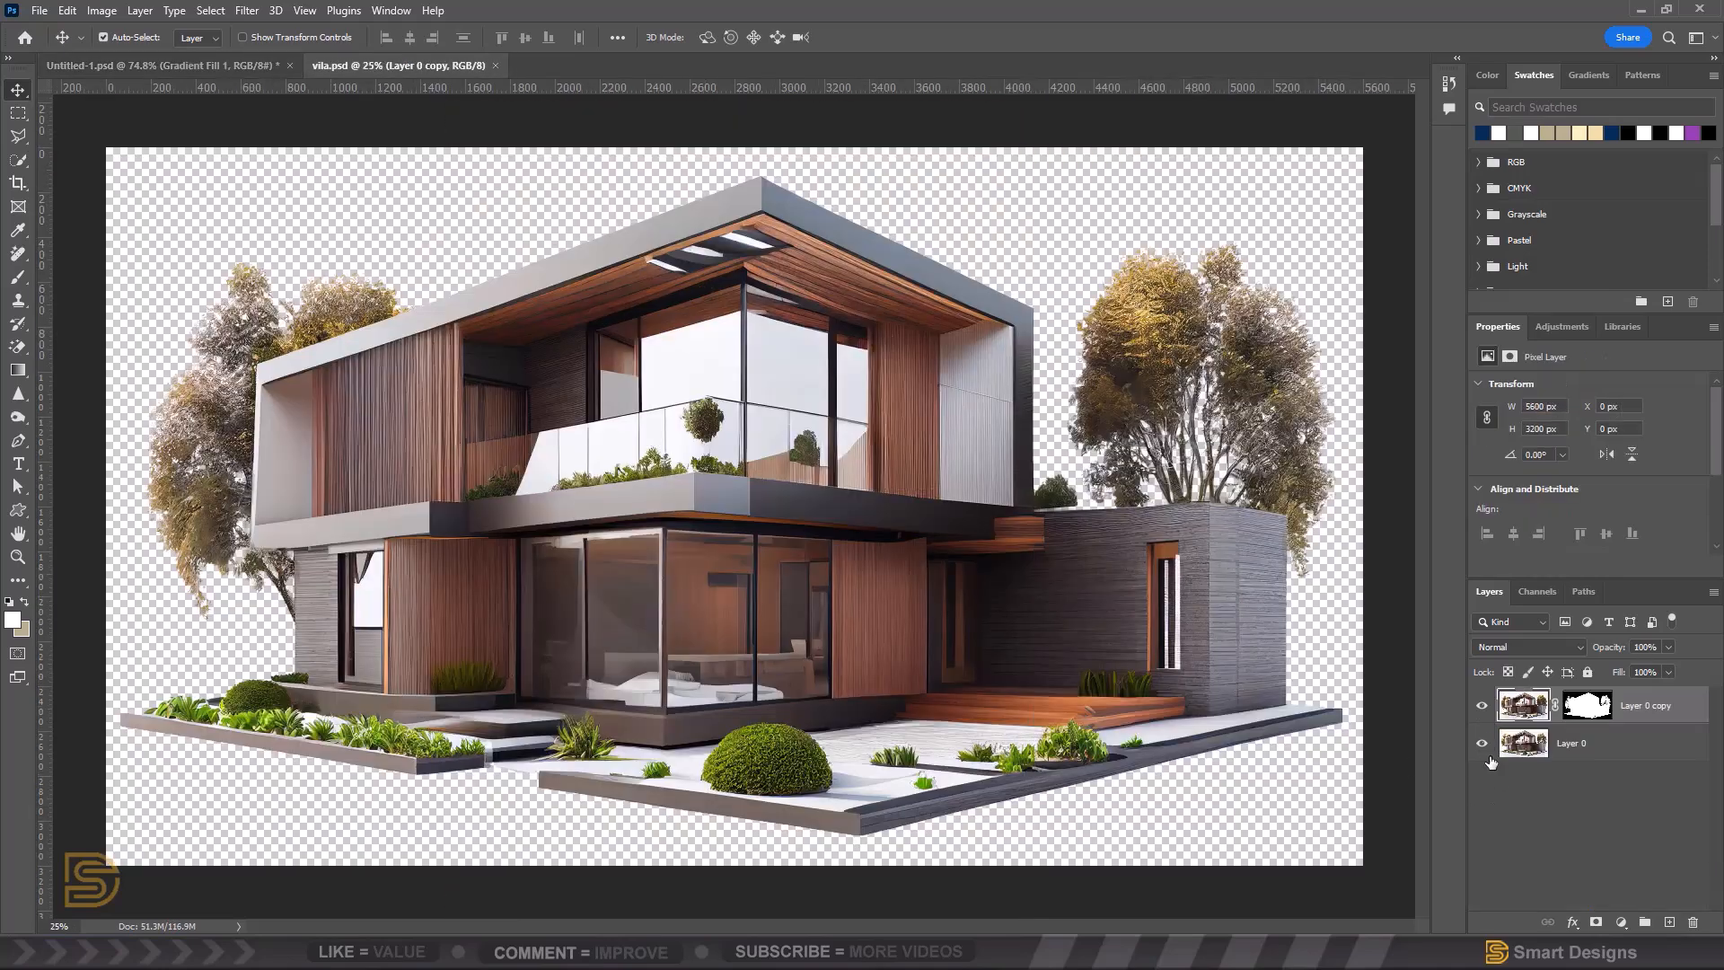
pyautogui.click(1482, 743)
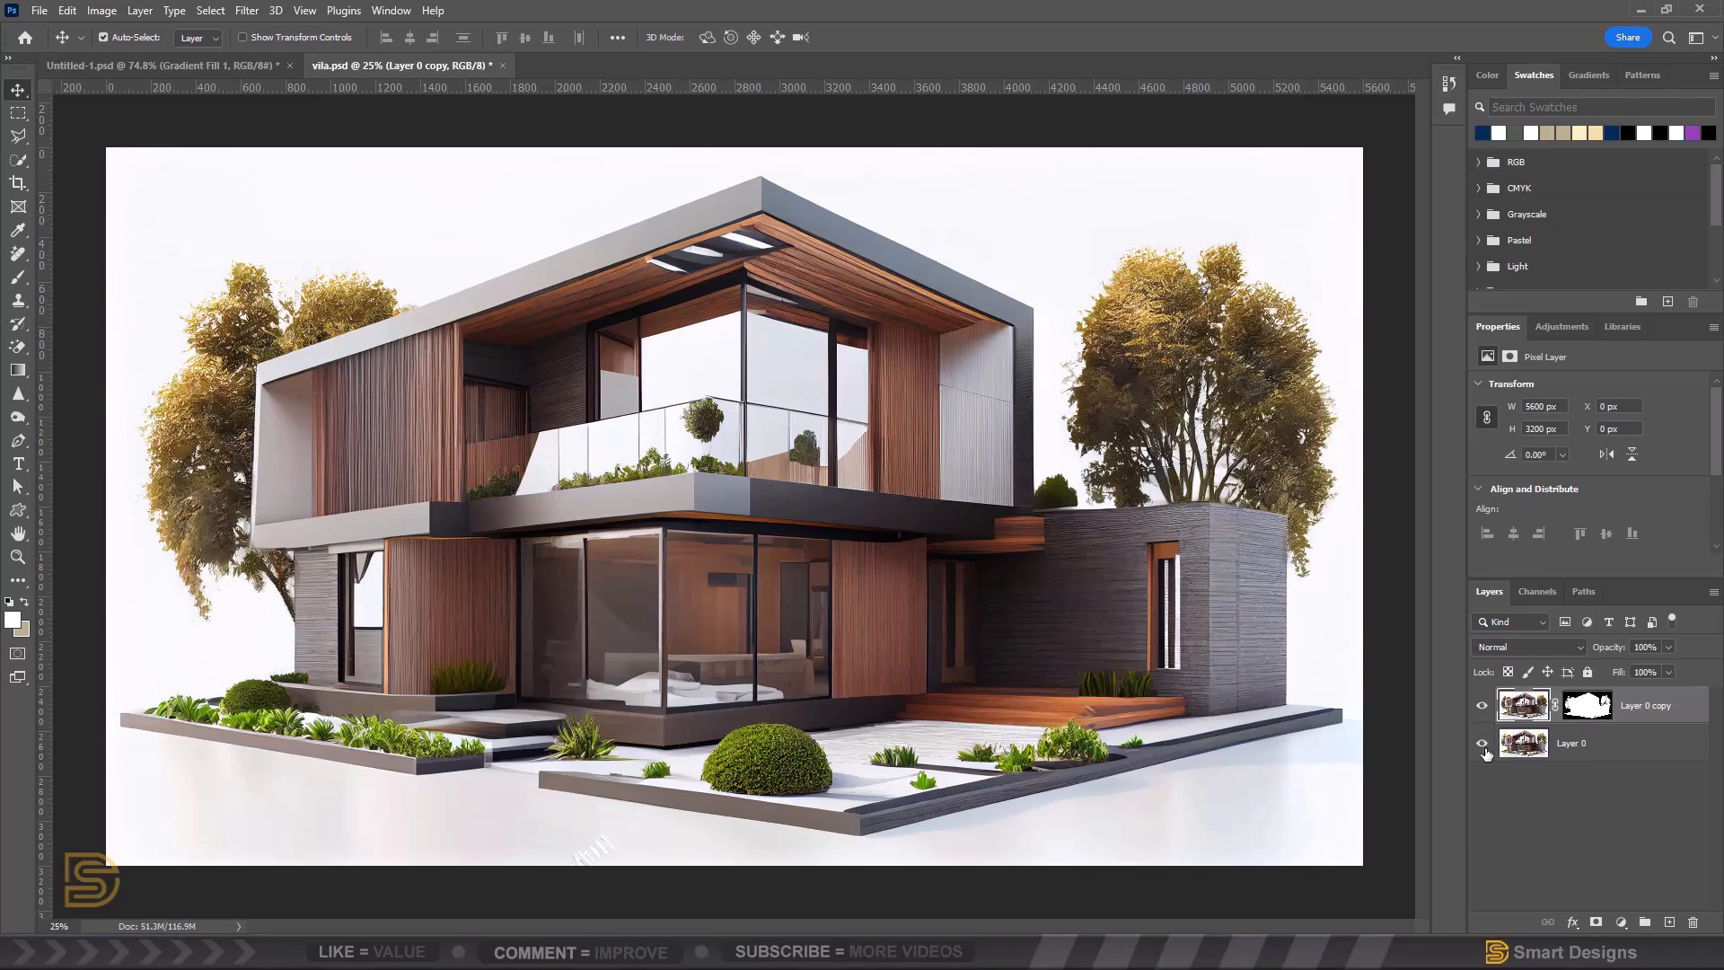
pyautogui.click(1482, 743)
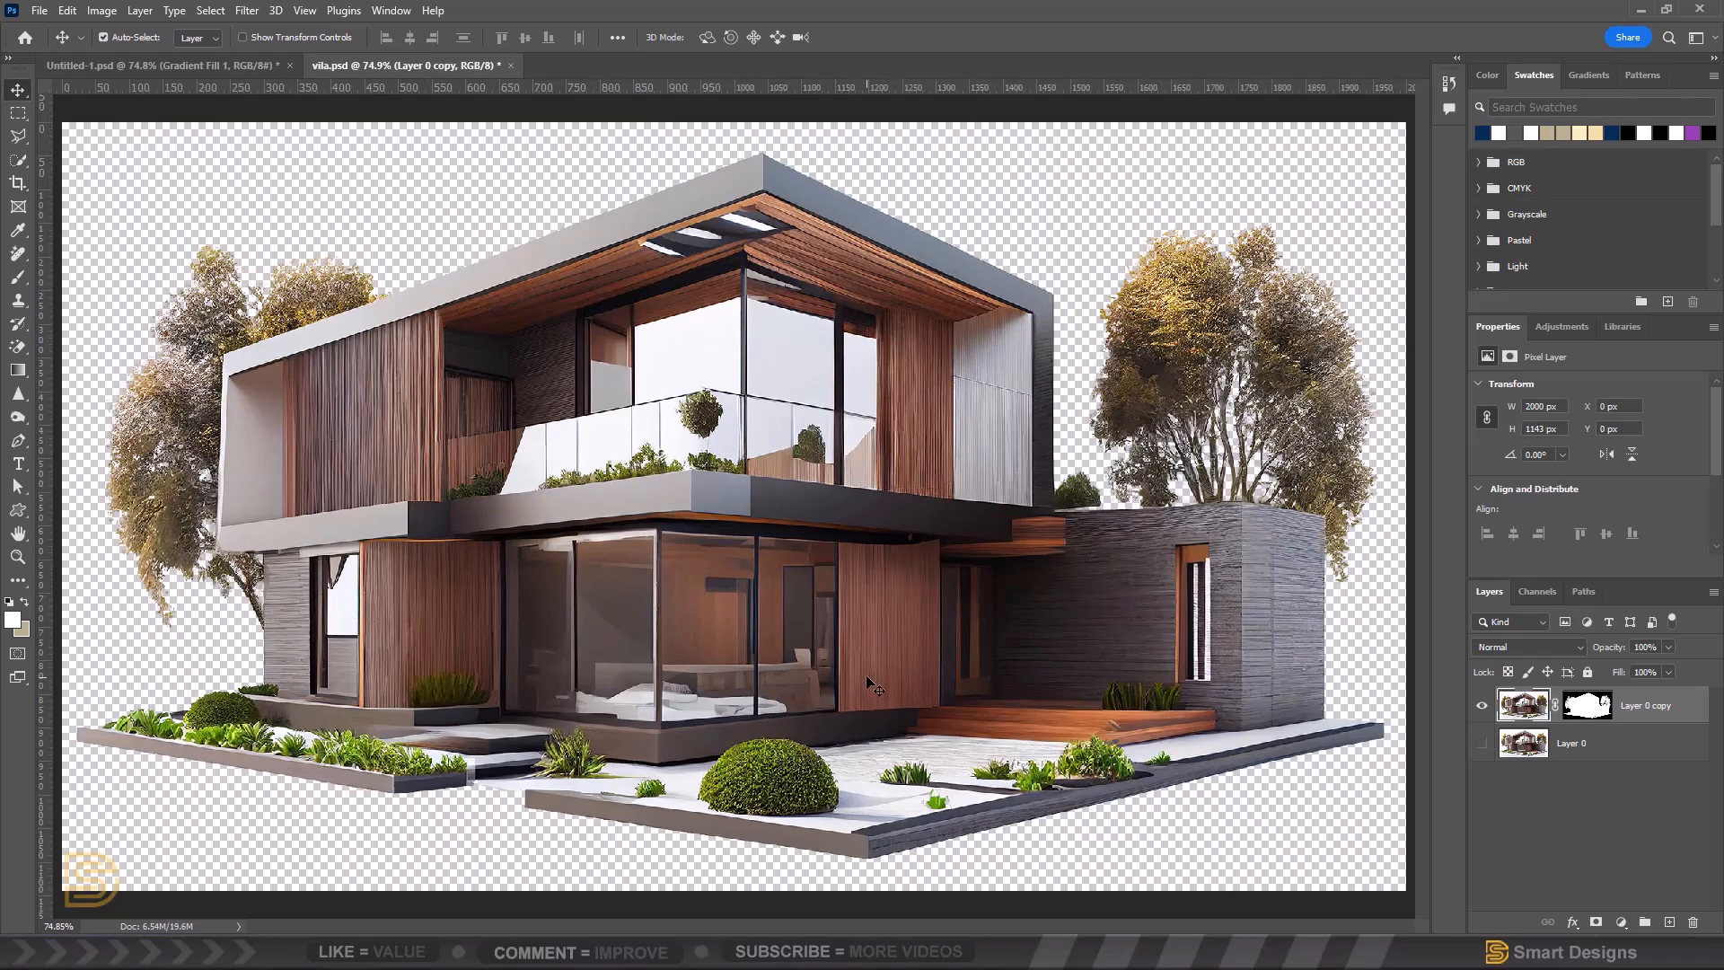
# - Copy the masked house layer into Untitled-1.psd and scale it to about 436 px wide, just below the left middle of the page
pyautogui.moveTo(866, 675); pyautogui.dragTo(254, 76)
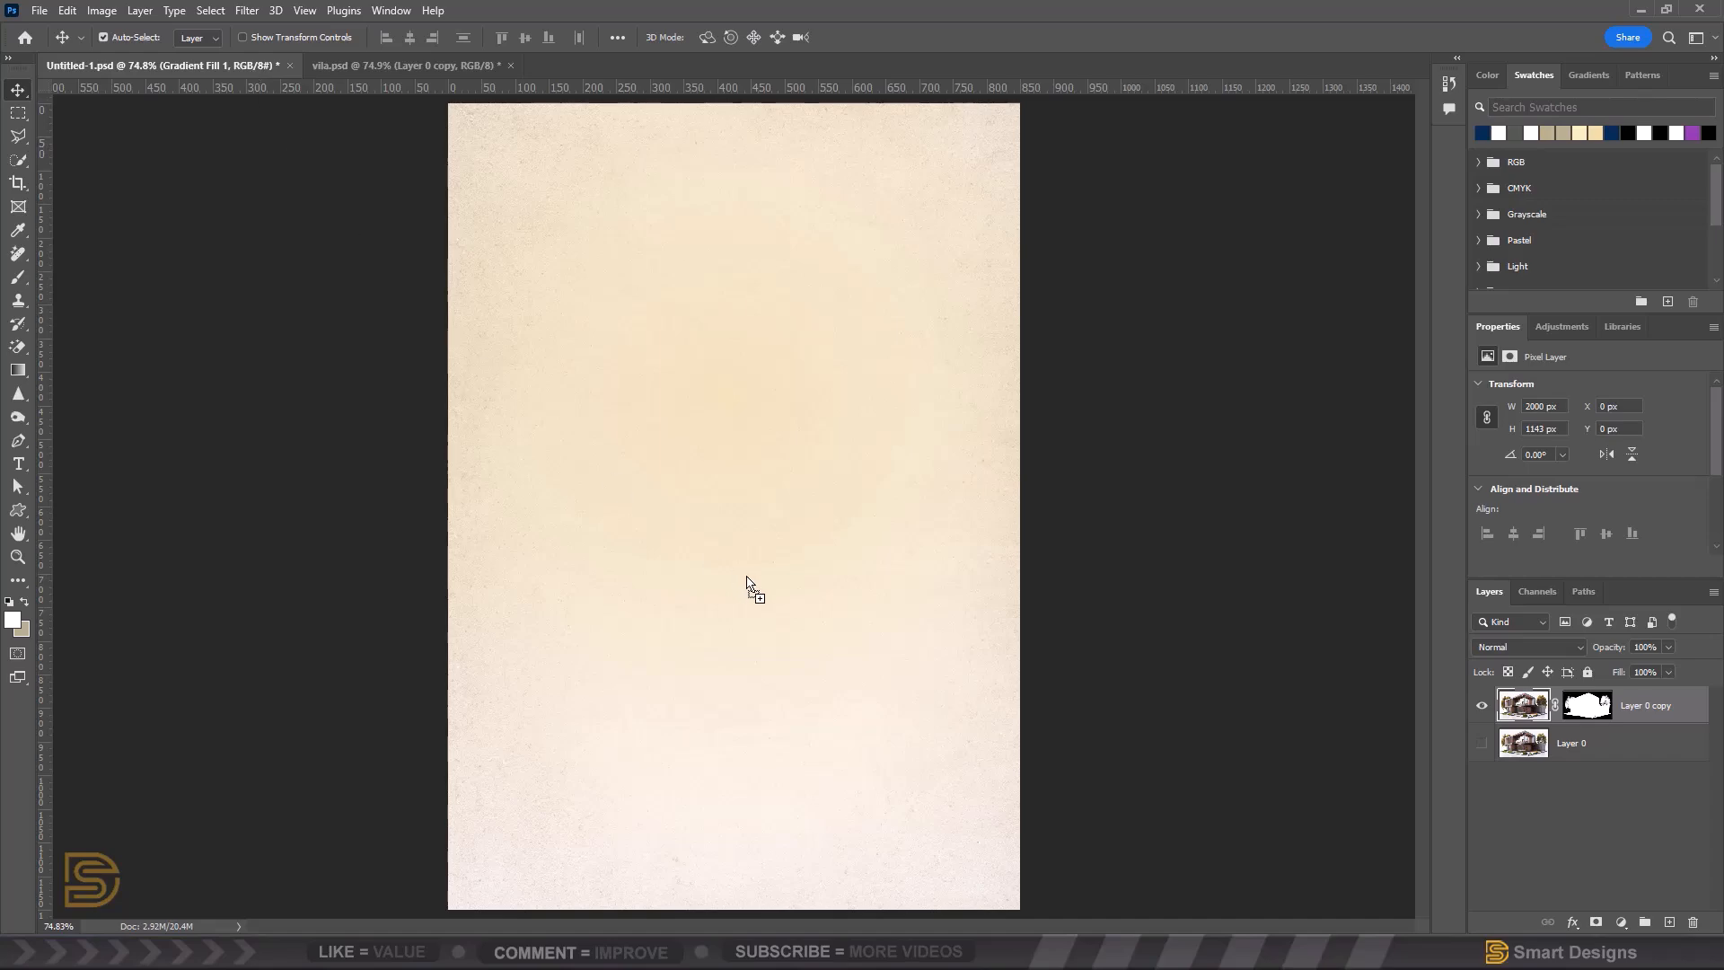
pyautogui.moveTo(746, 582); pyautogui.dragTo(746, 582)
pyautogui.hotkey('ctrl', 't')
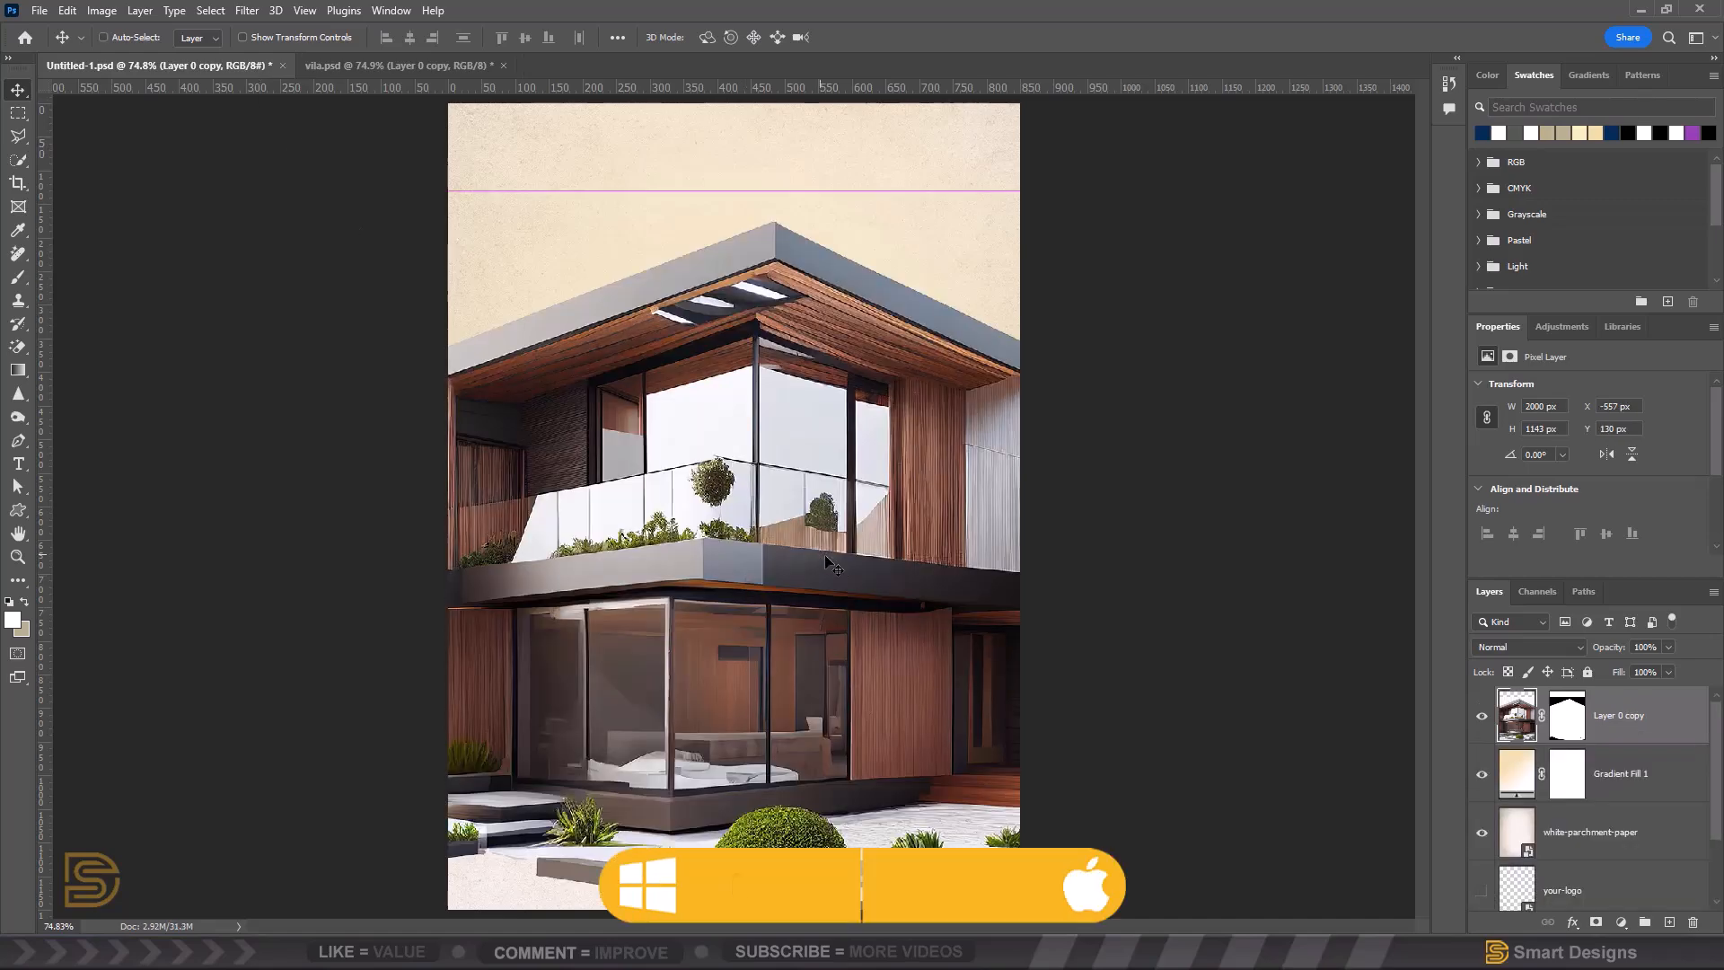
pyautogui.moveTo(75, 191); pyautogui.dragTo(836, 733)
pyautogui.moveTo(963, 775); pyautogui.dragTo(585, 449)
pyautogui.moveTo(1043, 326); pyautogui.dragTo(794, 469)
pyautogui.press('Return')
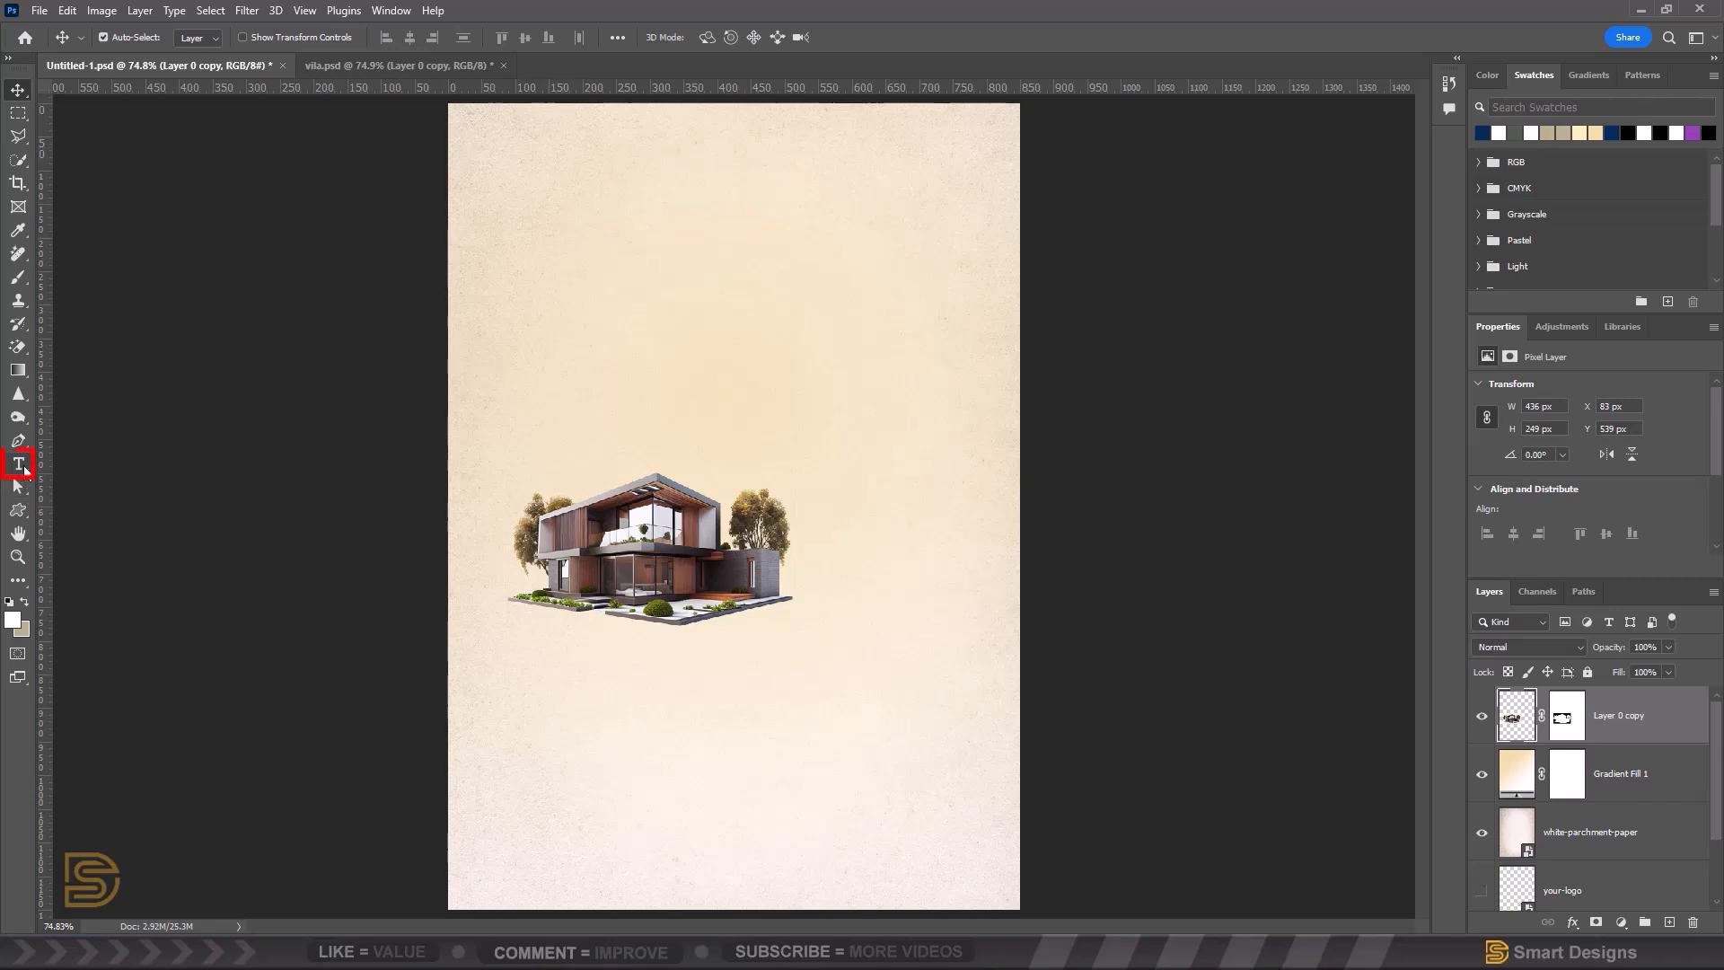
# - Add a dark blue text letter "H" in Catchye Demo Regular above the house
pyautogui.click(18, 464)
pyautogui.click(646, 406)
pyautogui.write('H')
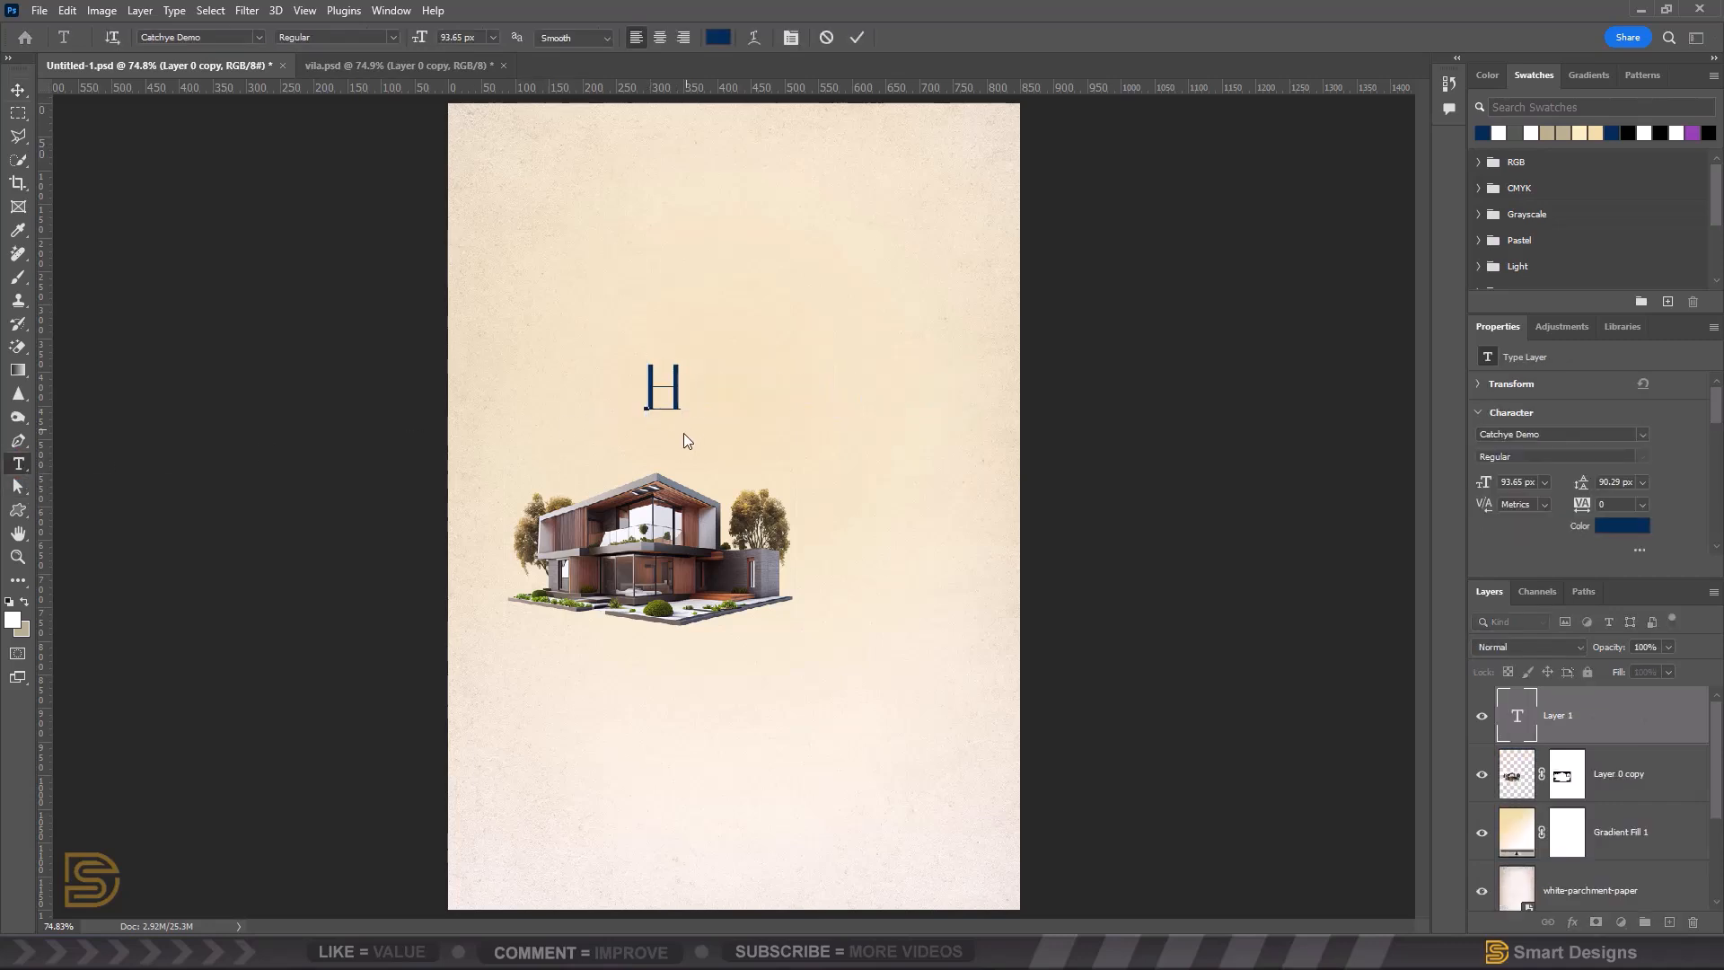
# - Enlarge the H to a type size of about 738 px and position it behind the house layer
pyautogui.click(18, 91)
pyautogui.hotkey('ctrl', 't')
pyautogui.moveTo(680, 354); pyautogui.dragTo(830, 180)
pyautogui.moveTo(647, 425); pyautogui.dragTo(518, 655)
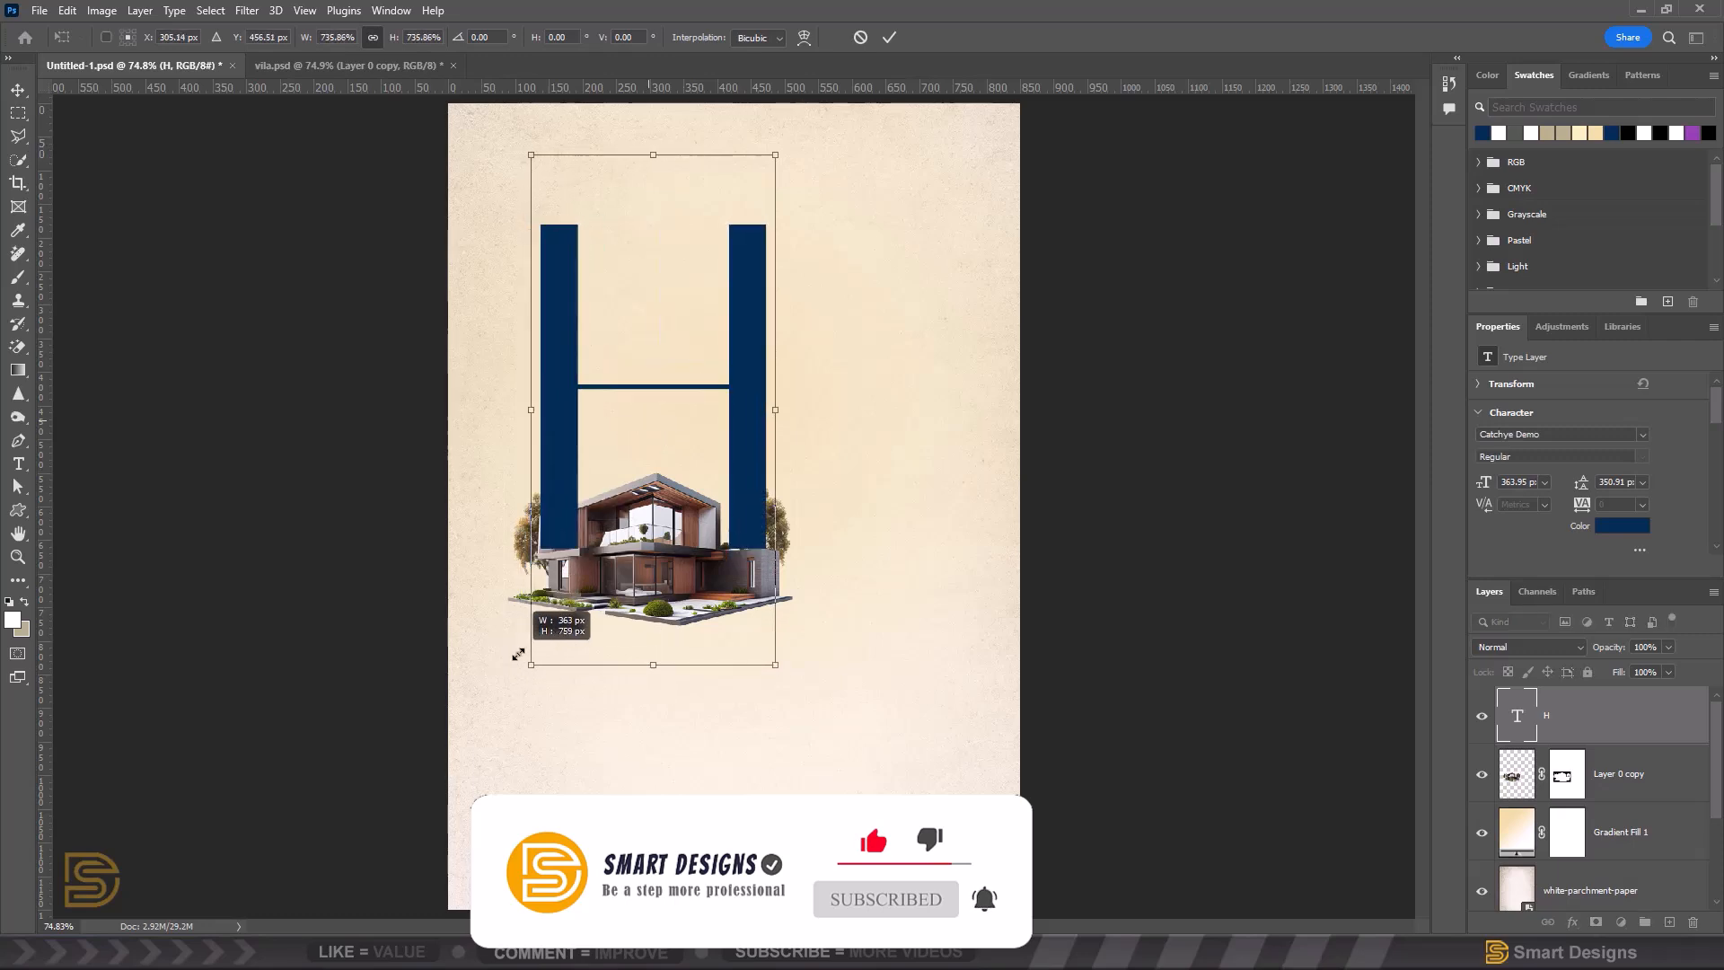
pyautogui.moveTo(744, 493); pyautogui.dragTo(741, 501)
pyautogui.moveTo(648, 676); pyautogui.dragTo(648, 742)
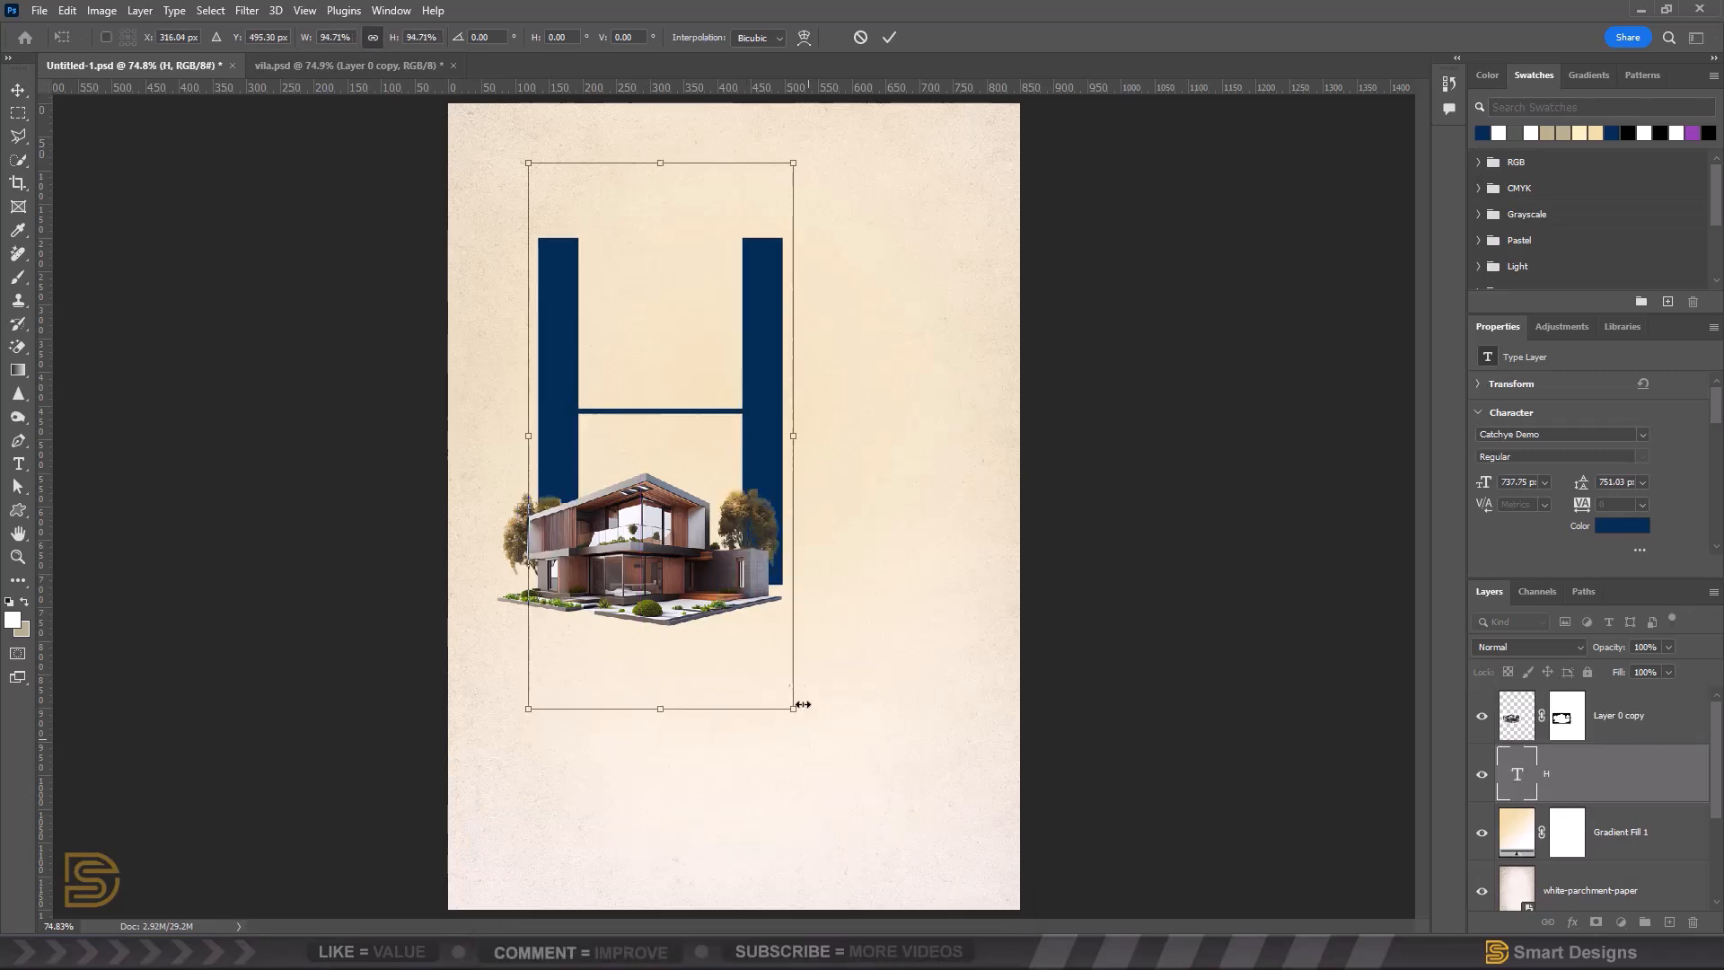
pyautogui.press('Return')
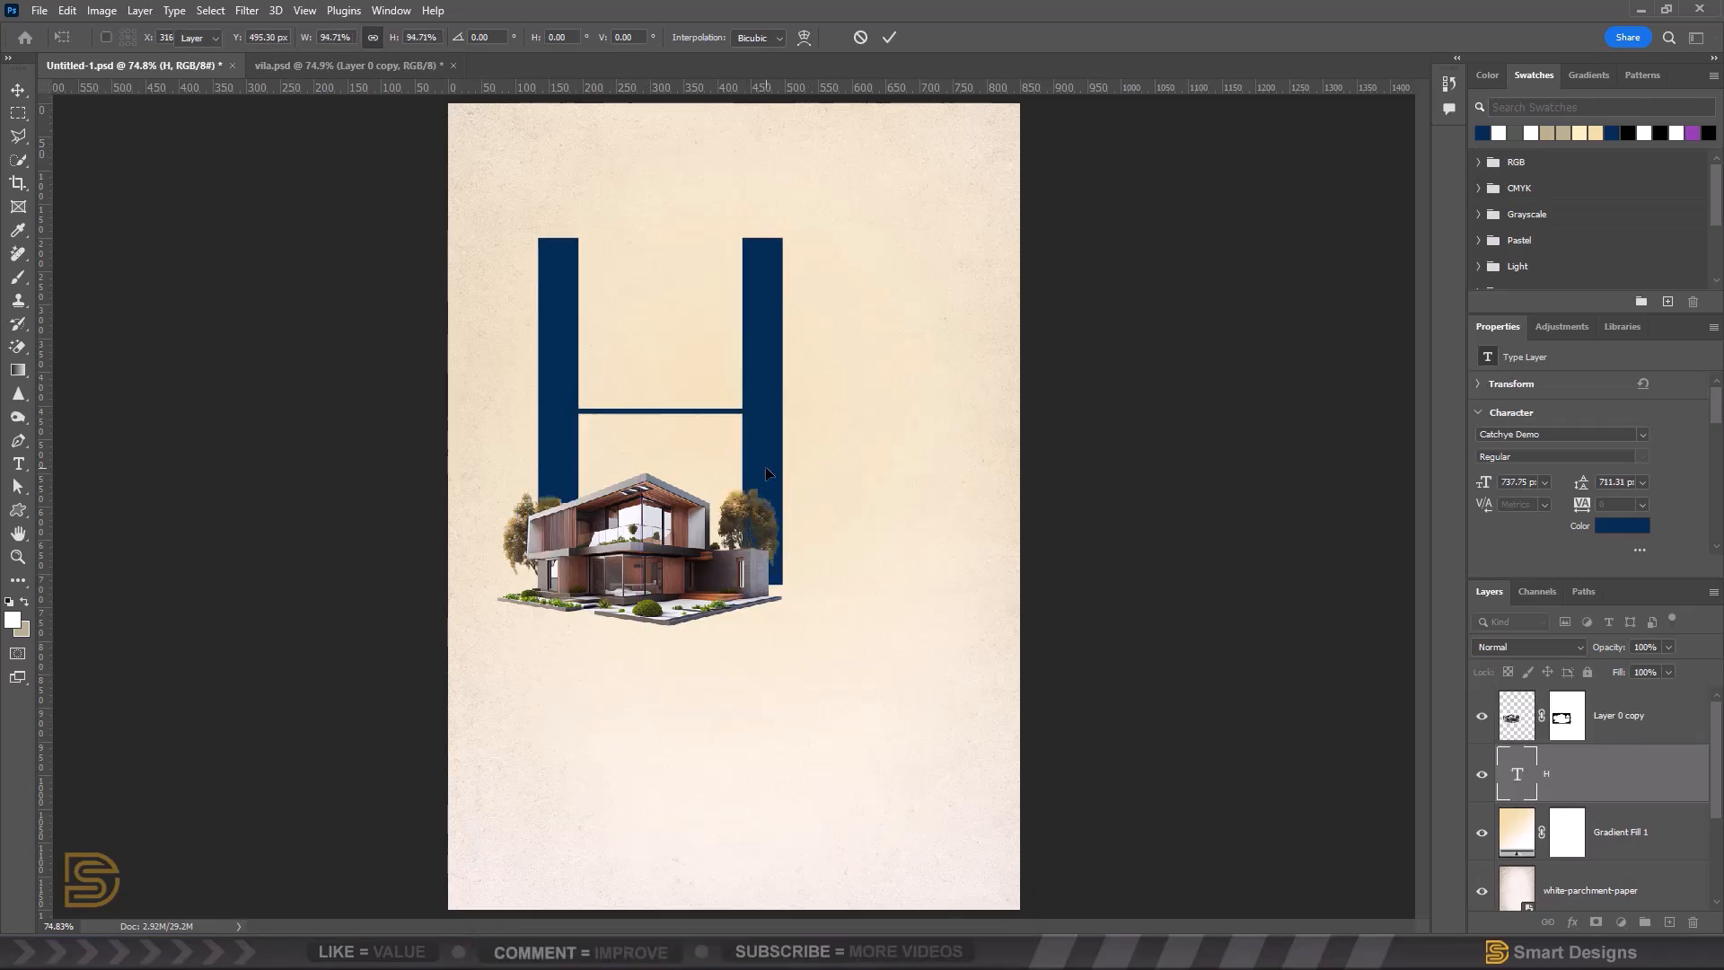
# - Scale the house down to about 372 px wide and fit it against the inner side of the H's right stem
pyautogui.keyDown('ctrl'); pyautogui.click(688, 575); pyautogui.keyUp('ctrl')
pyautogui.hotkey('ctrl', 't')
pyautogui.moveTo(783, 469); pyautogui.dragTo(741, 492)
pyautogui.moveTo(688, 544); pyautogui.dragTo(687, 524)
pyautogui.press('Return')
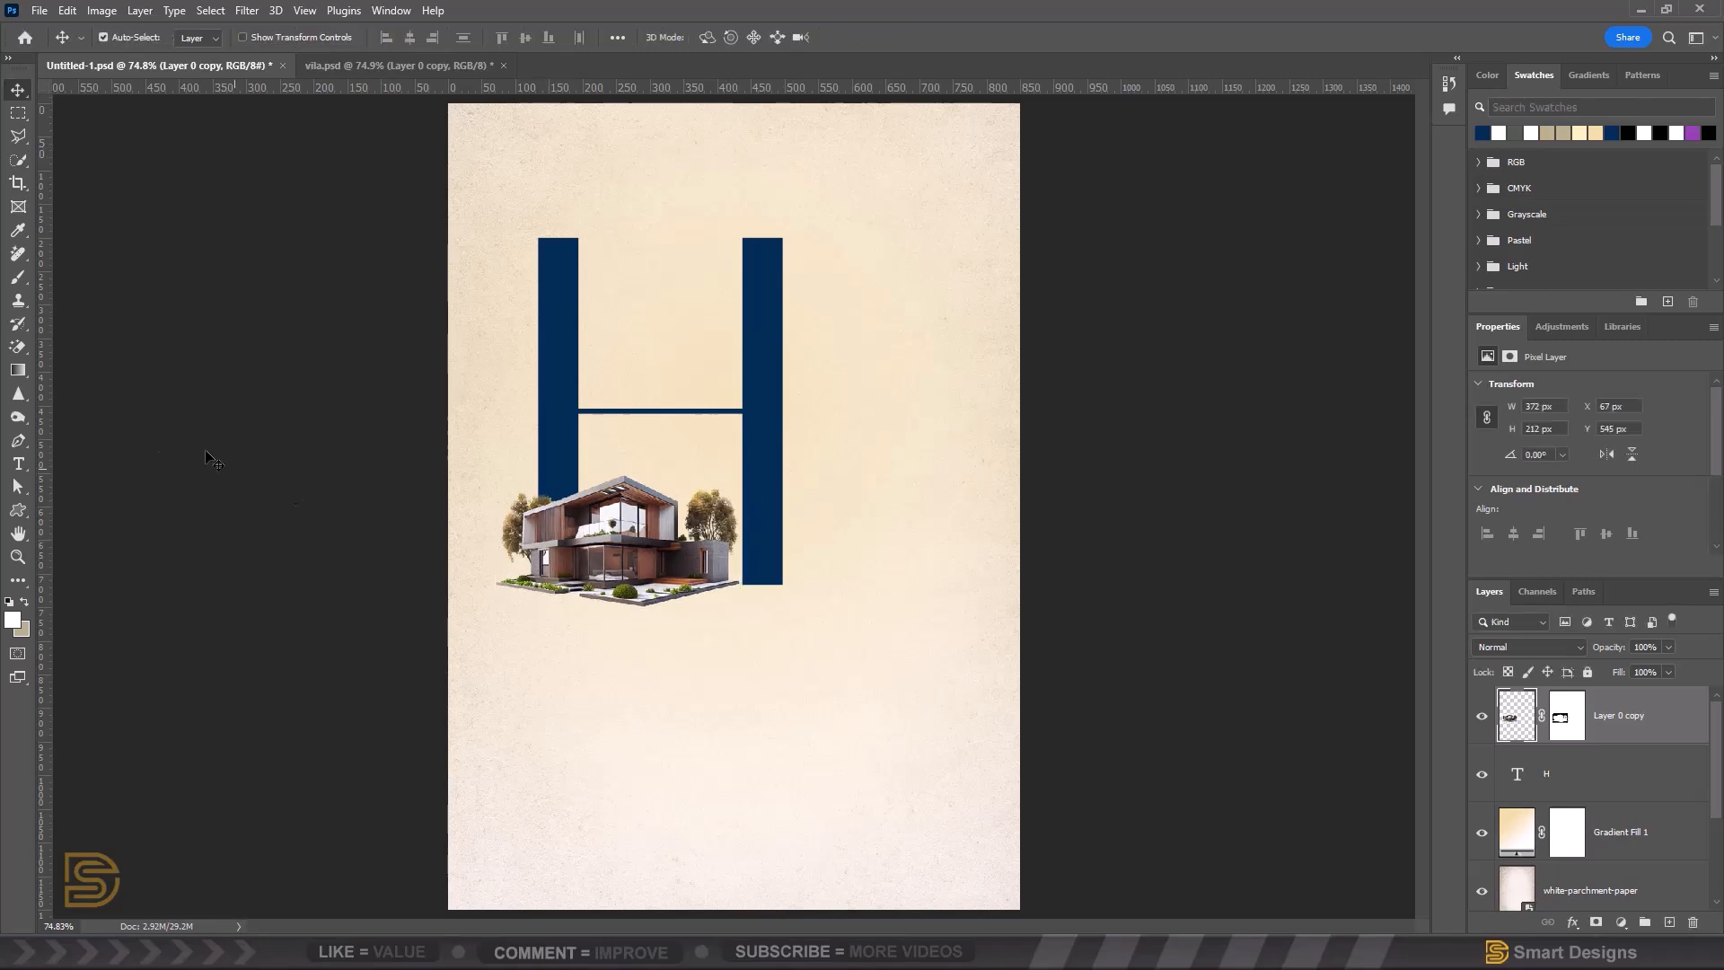
# - Add the dark blue text "ome", enlarge it and place it beside the base of the H to form "Home"
pyautogui.click(19, 465)
pyautogui.click(835, 736)
pyautogui.write('ome')
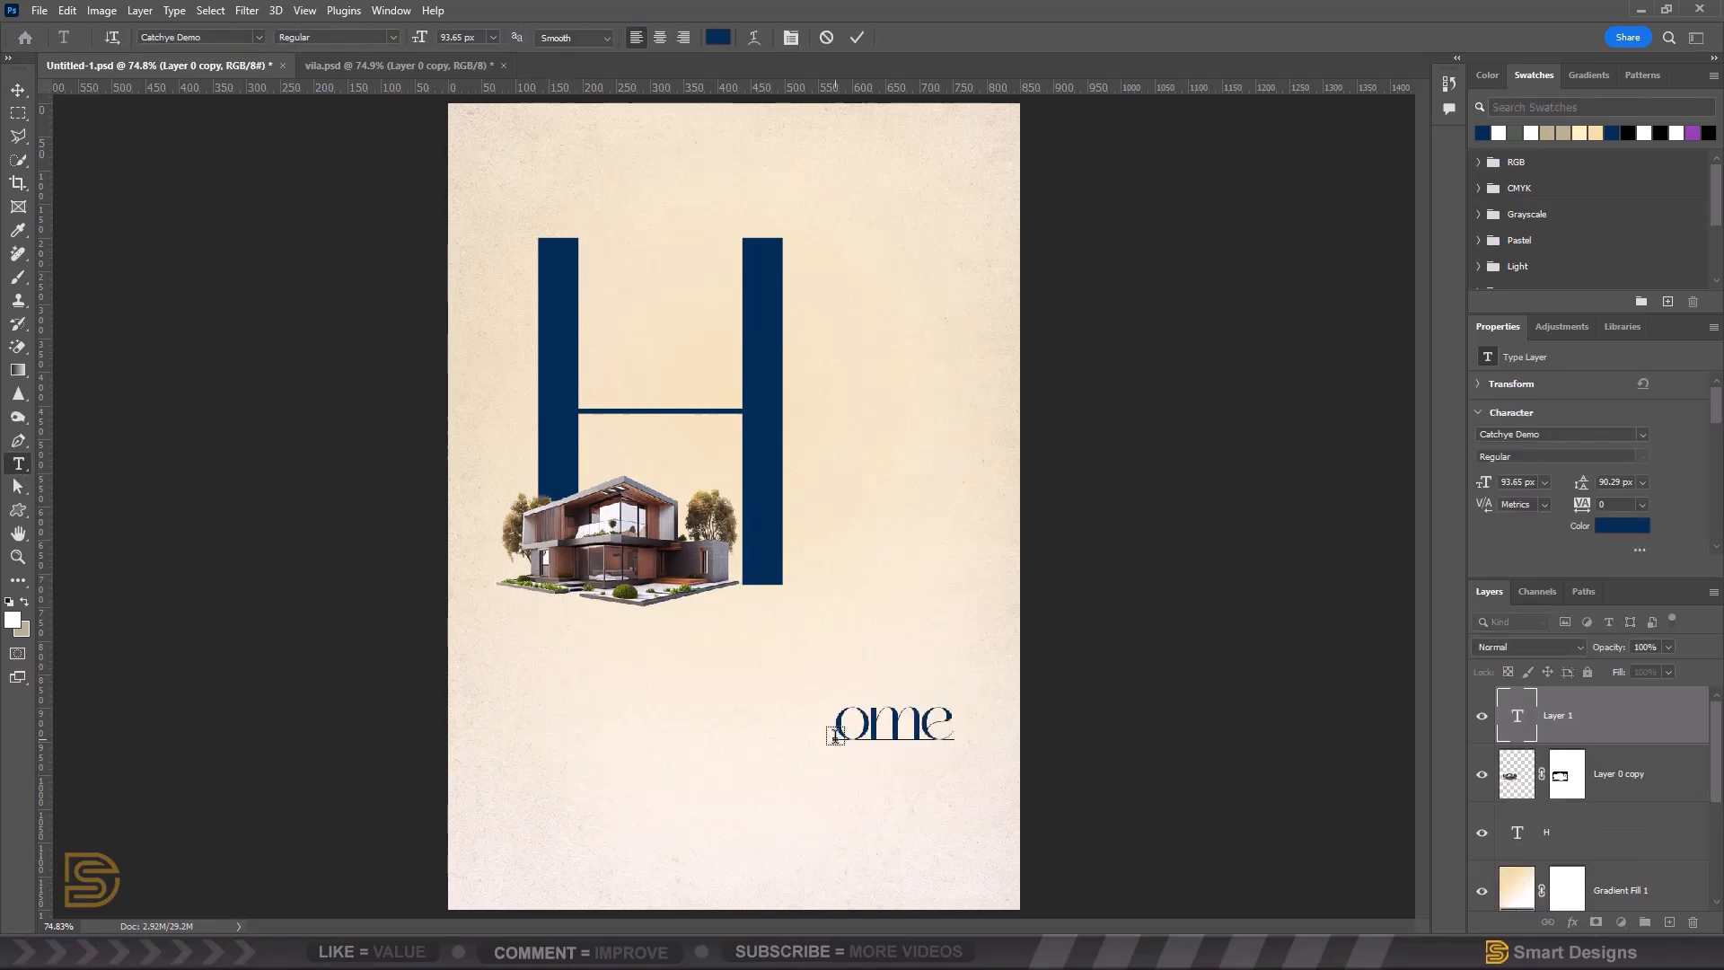
pyautogui.click(18, 90)
pyautogui.moveTo(895, 724); pyautogui.dragTo(981, 491)
pyautogui.hotkey('ctrl', 't')
pyautogui.press('Return')
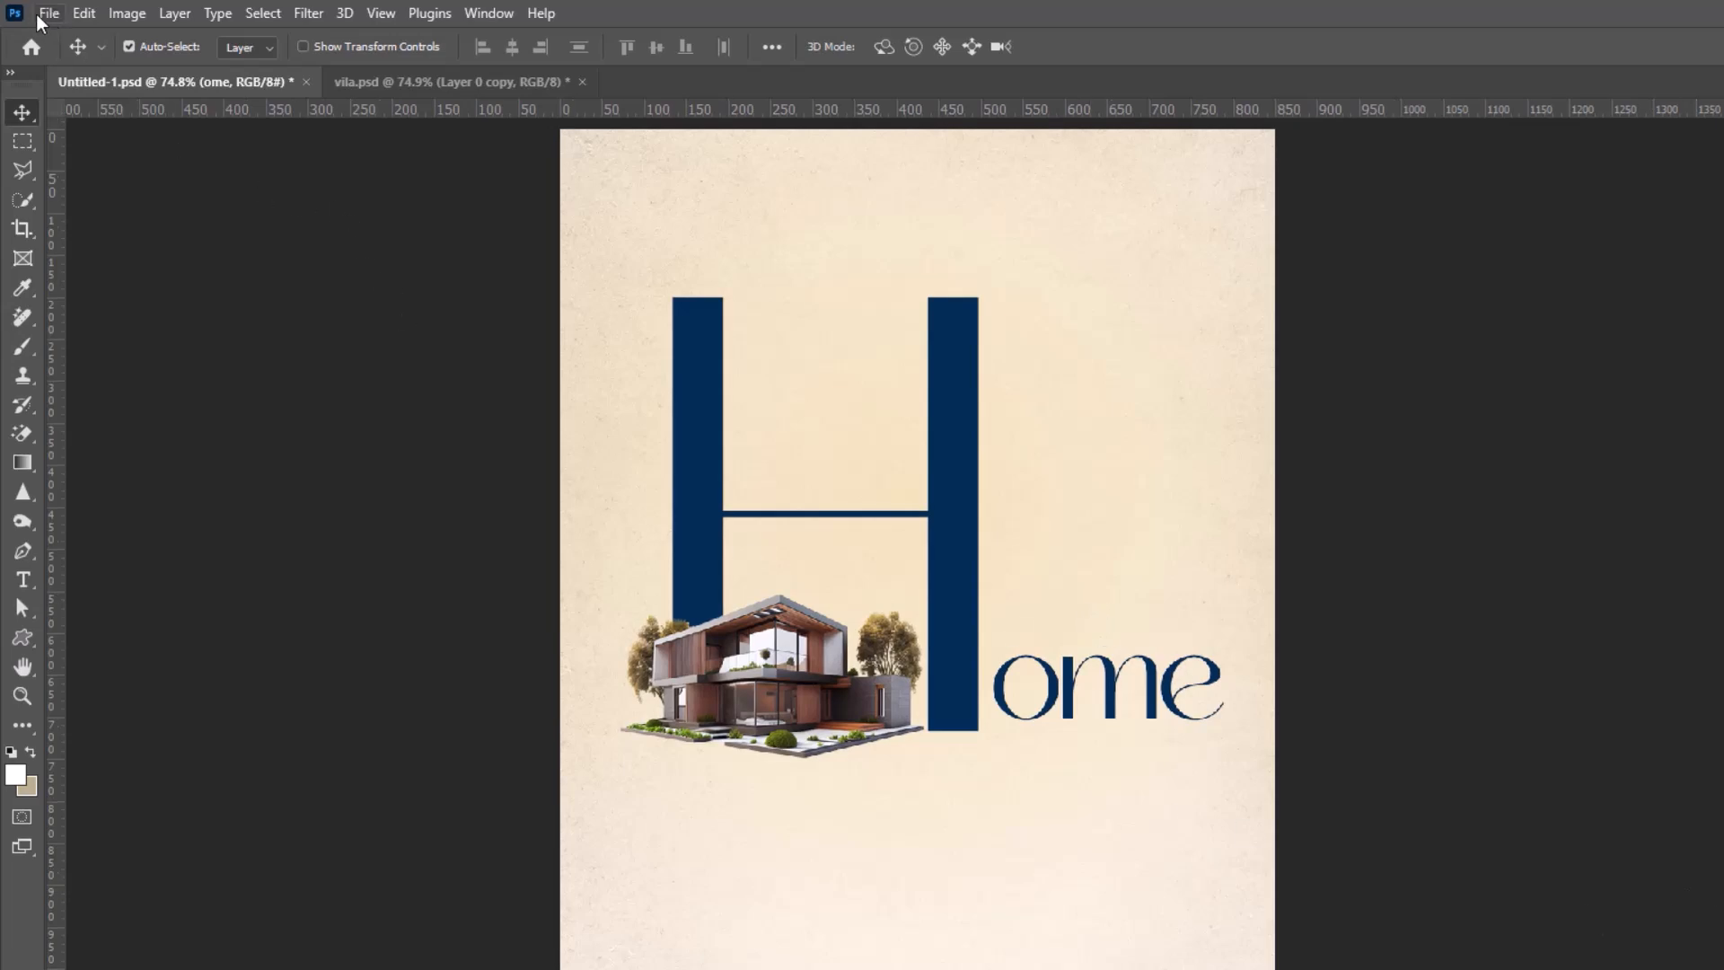
# - Place misty-.jpg as an embedded image and scale it down to about 767 × 512 px
pyautogui.click(36, 14)
pyautogui.click(159, 501)
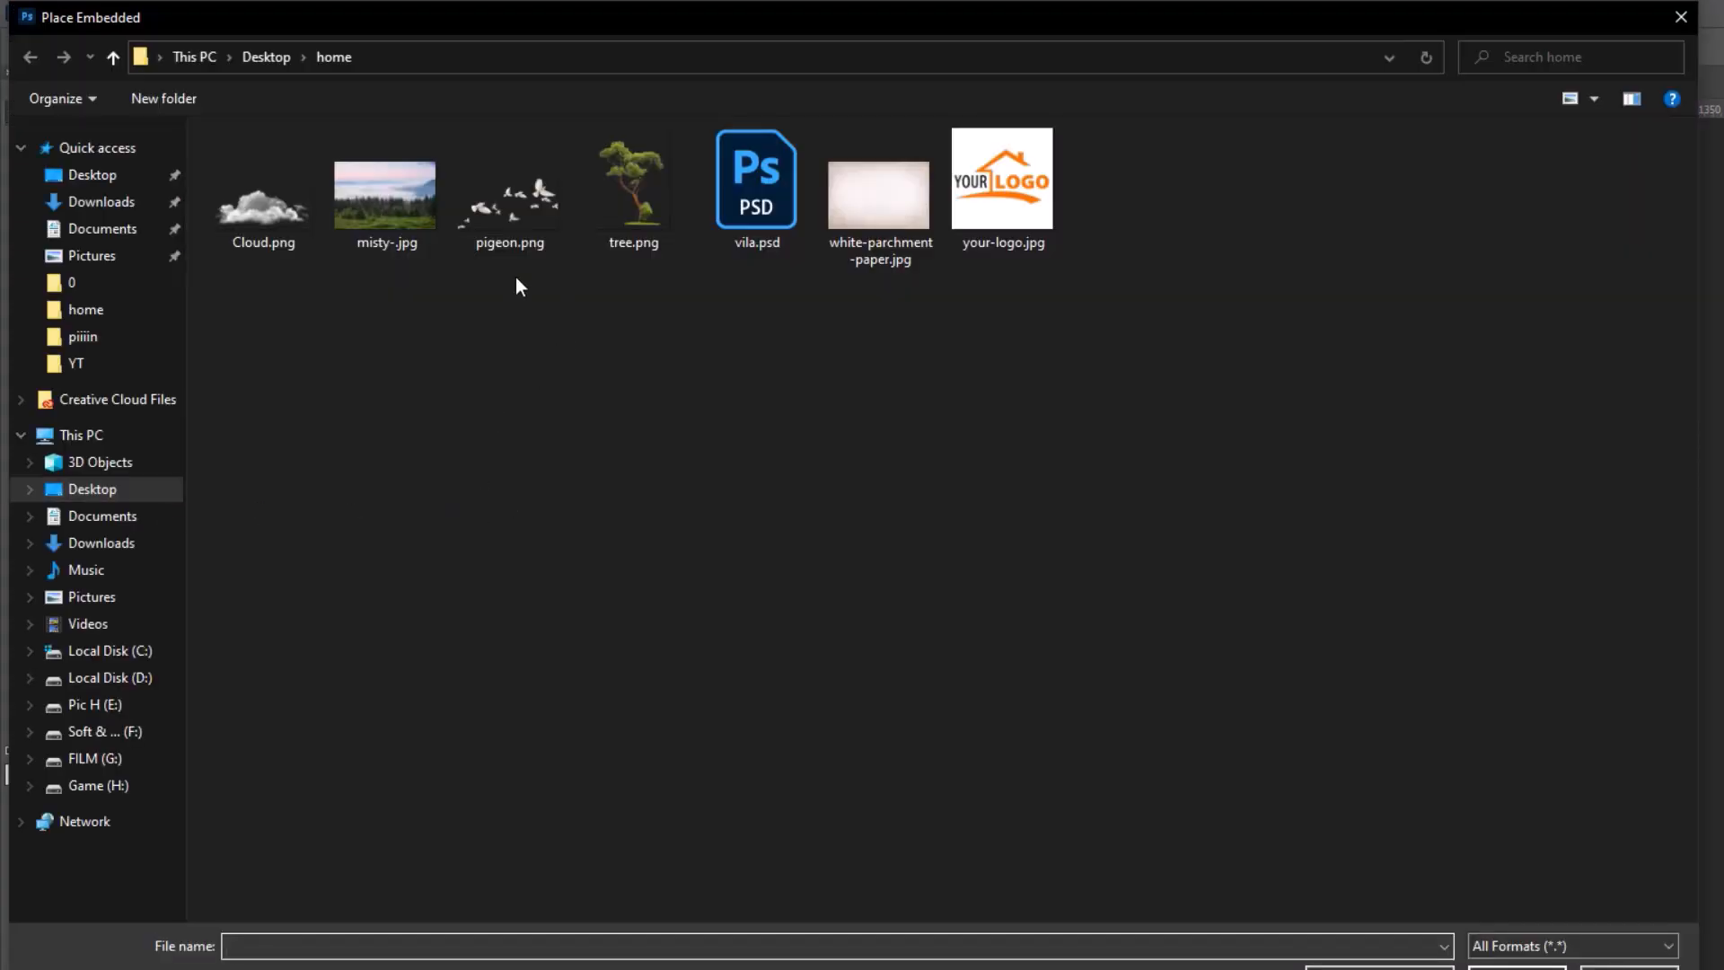
pyautogui.click(388, 223)
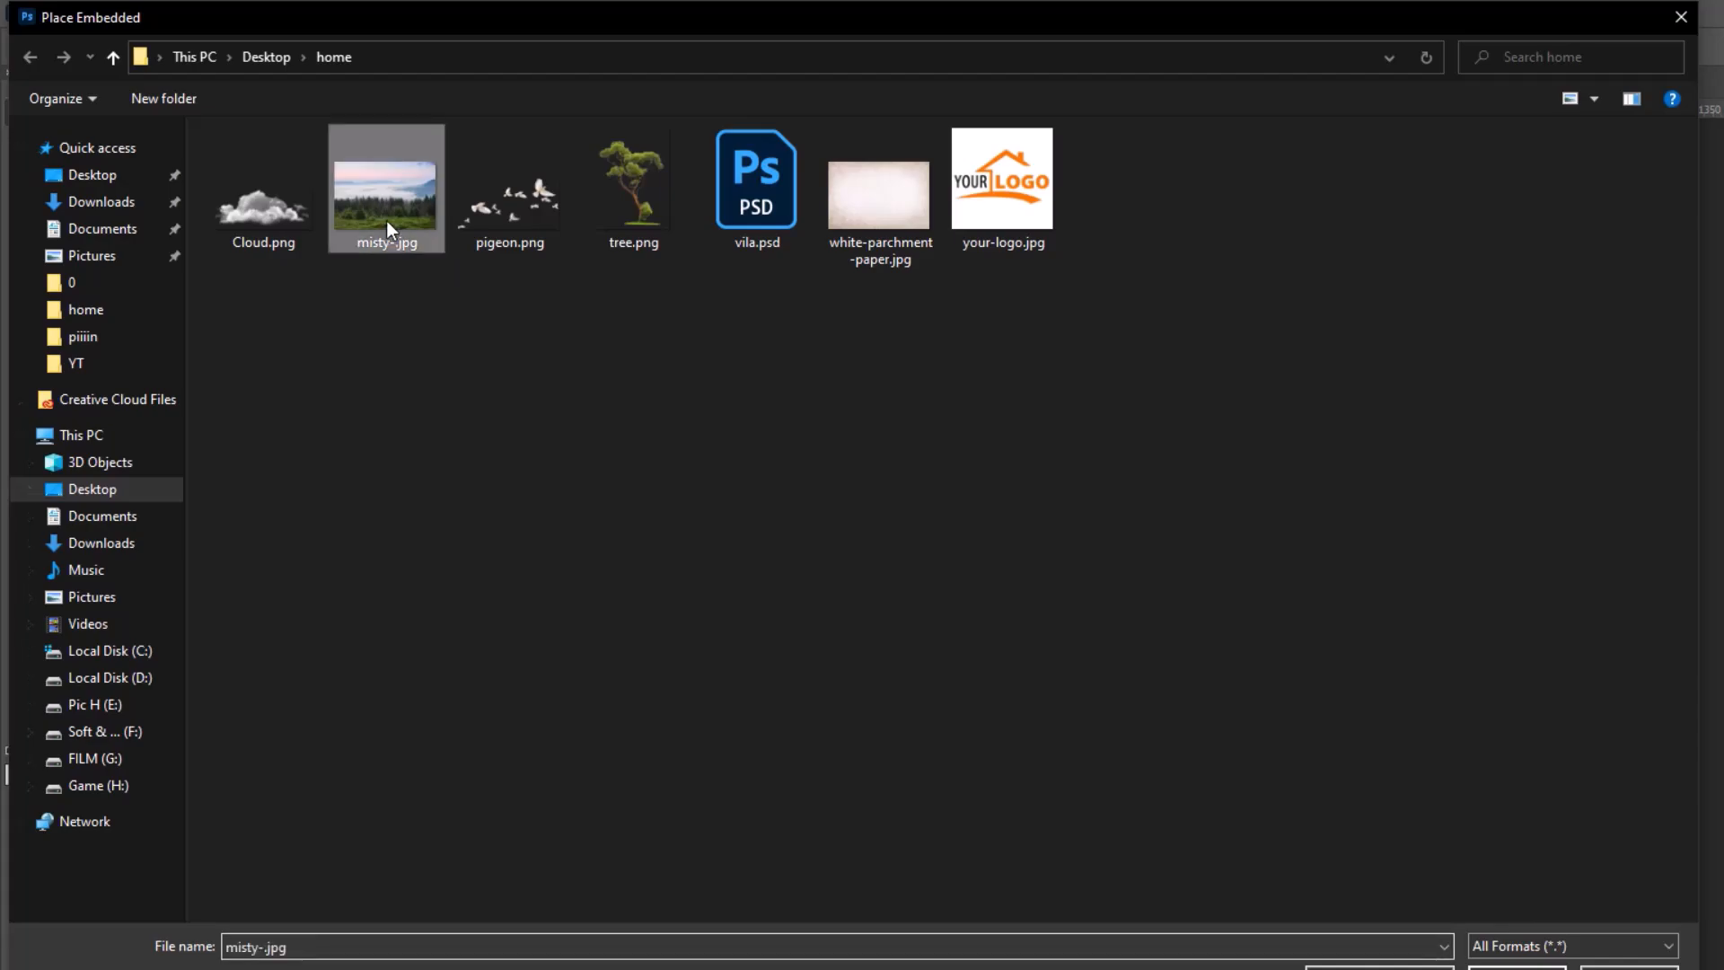
pyautogui.doubleClick(388, 225)
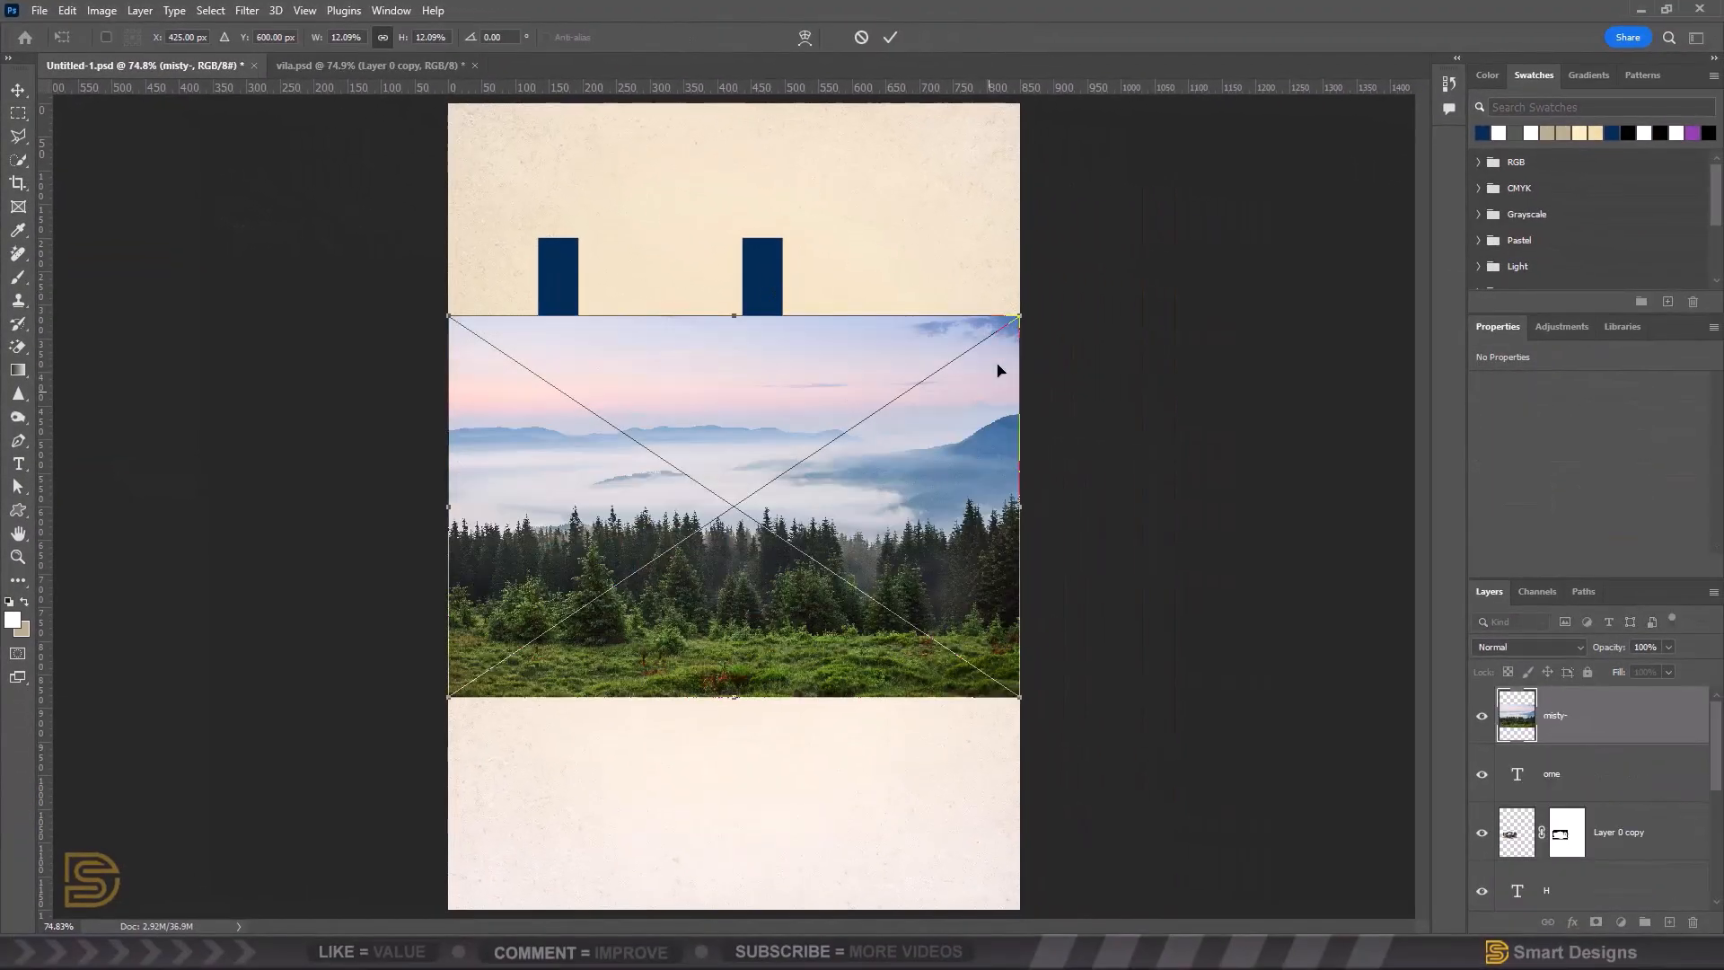
pyautogui.moveTo(1018, 316); pyautogui.dragTo(963, 353)
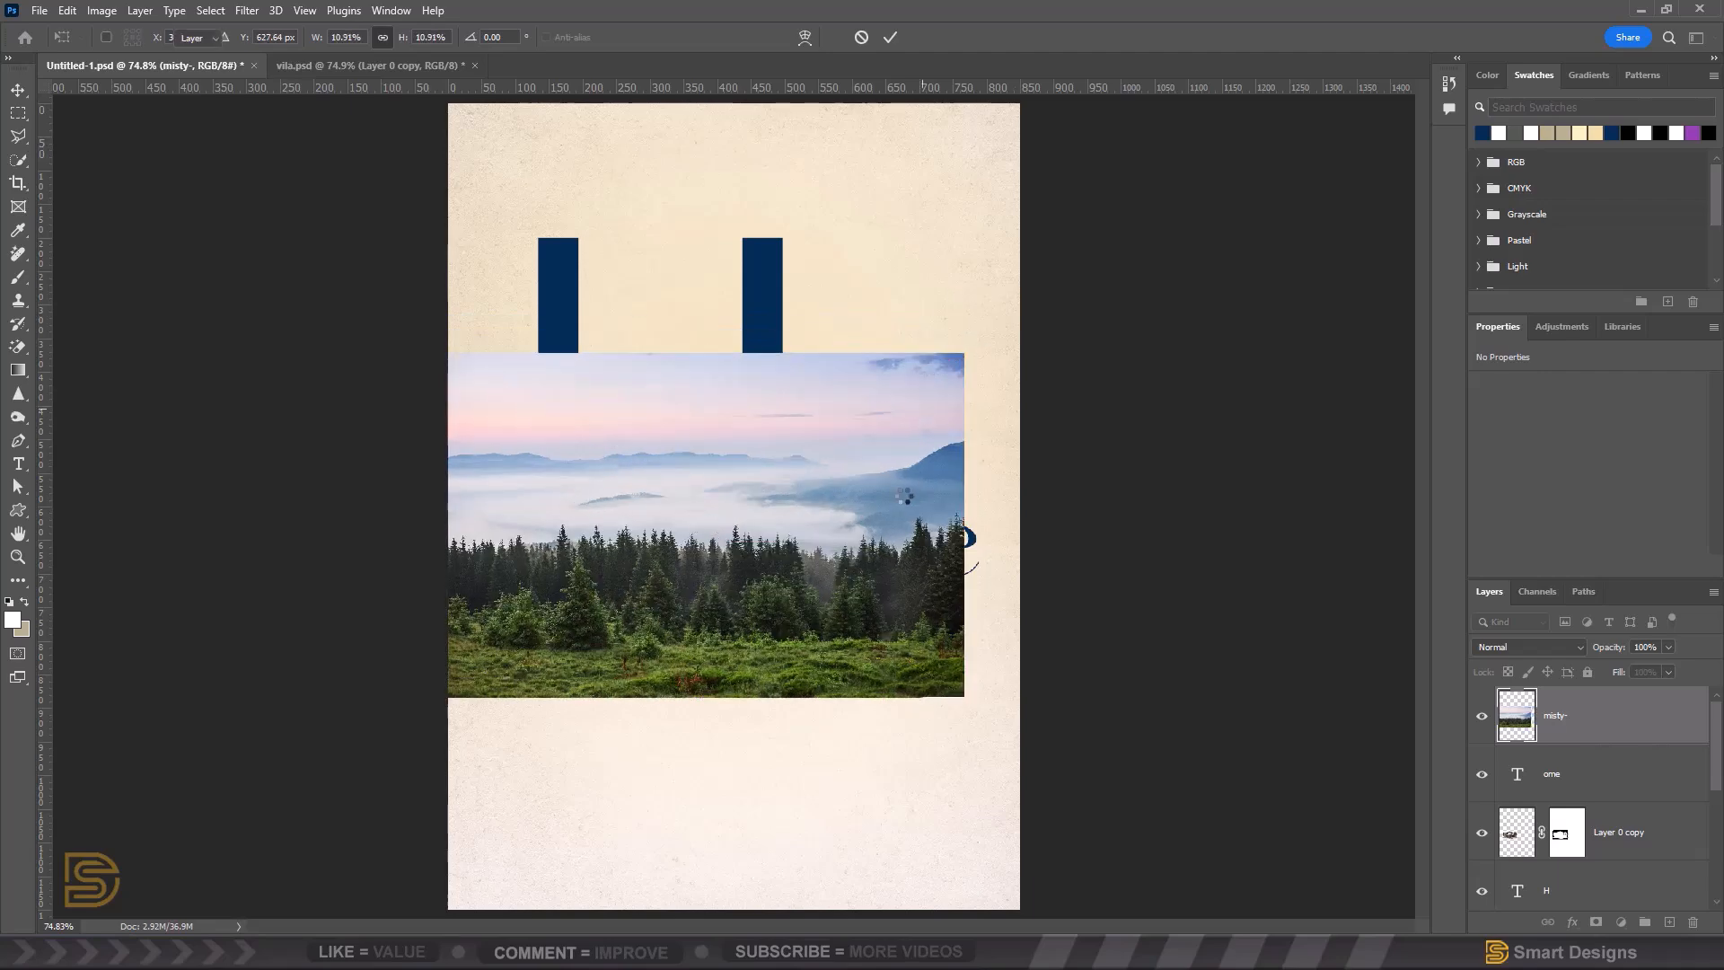
pyautogui.press('Return')
# - Move the misty- layer directly above the H layer, shift the image up over the letter and clip it to the H
pyautogui.moveTo(1595, 738); pyautogui.dragTo(1595, 855)
pyautogui.moveTo(794, 458); pyautogui.dragTo(793, 328)
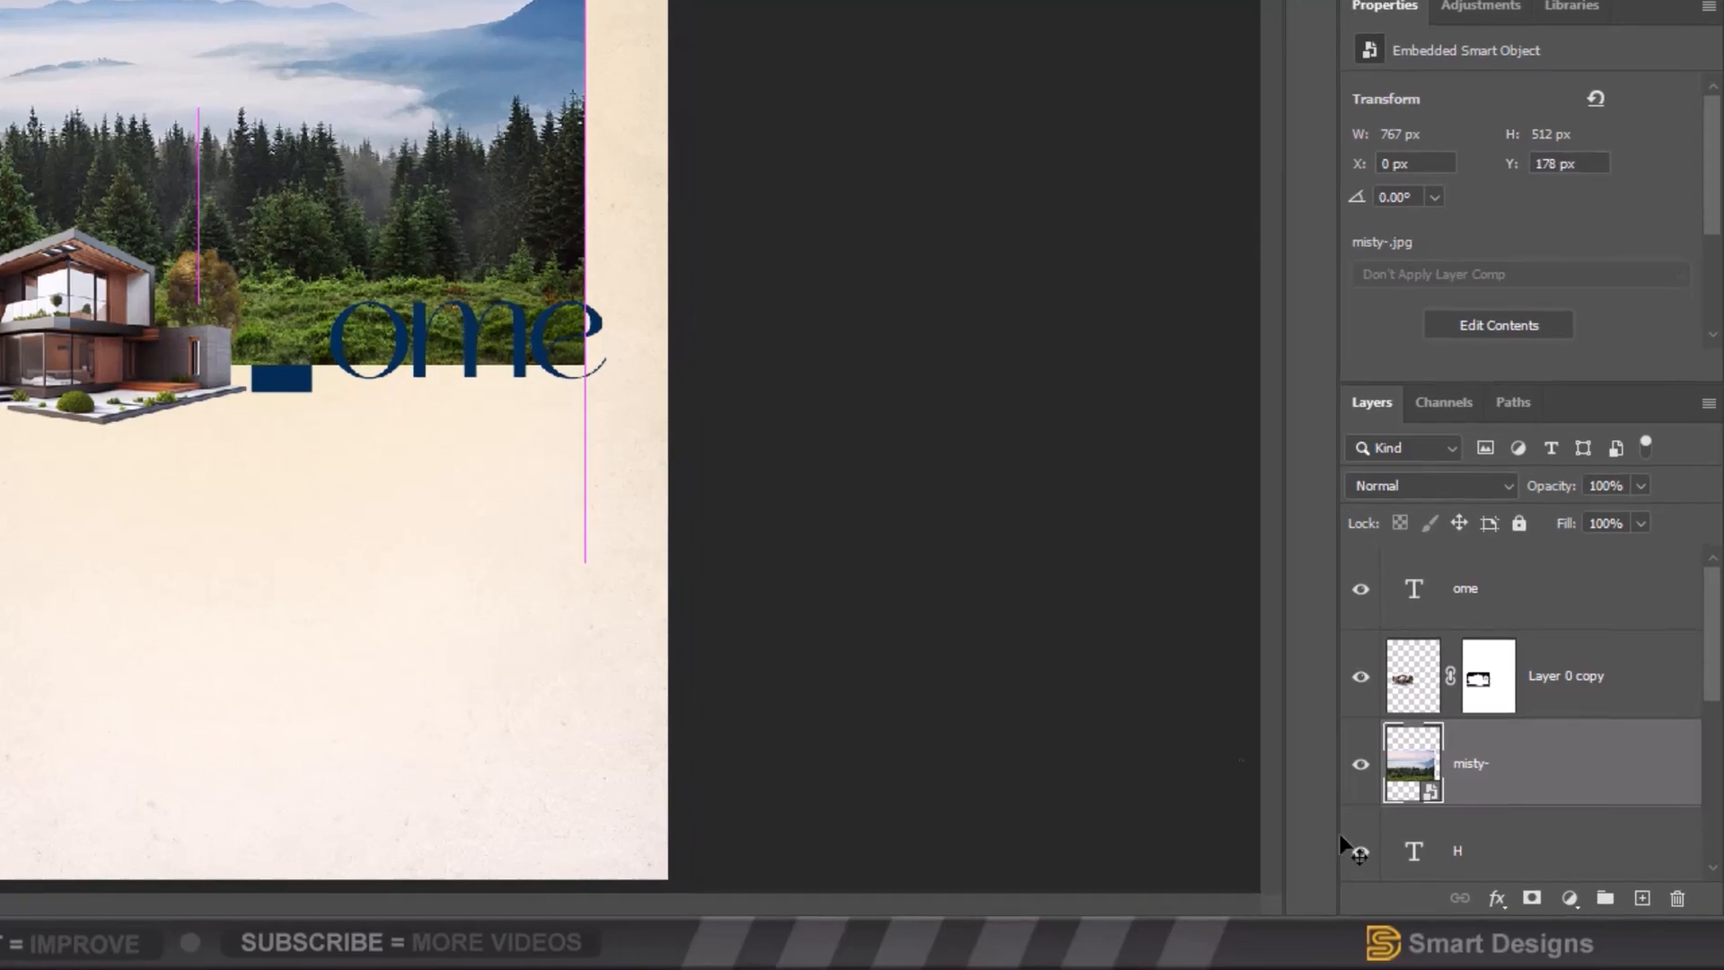
pyautogui.keyDown('alt'); pyautogui.click(1411, 801); pyautogui.keyUp('alt')
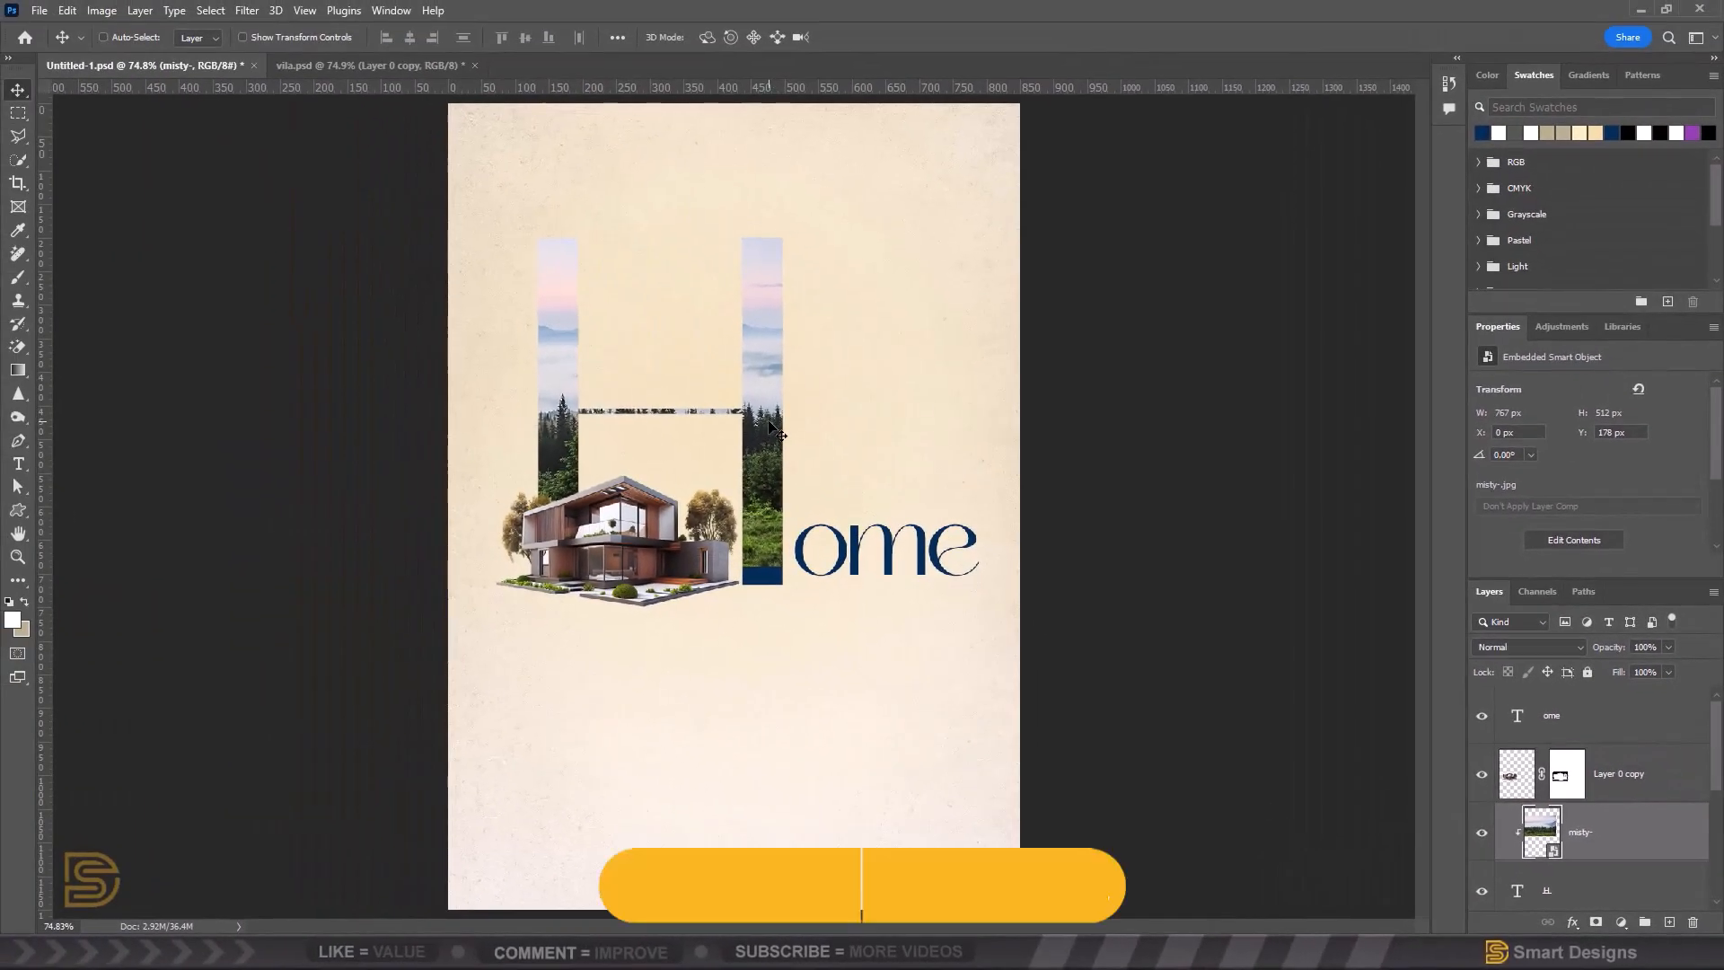
# - Scale the clipped misty- image to about 788 px wide and shift it so it fills the entire H
pyautogui.hotkey('ctrl', 't')
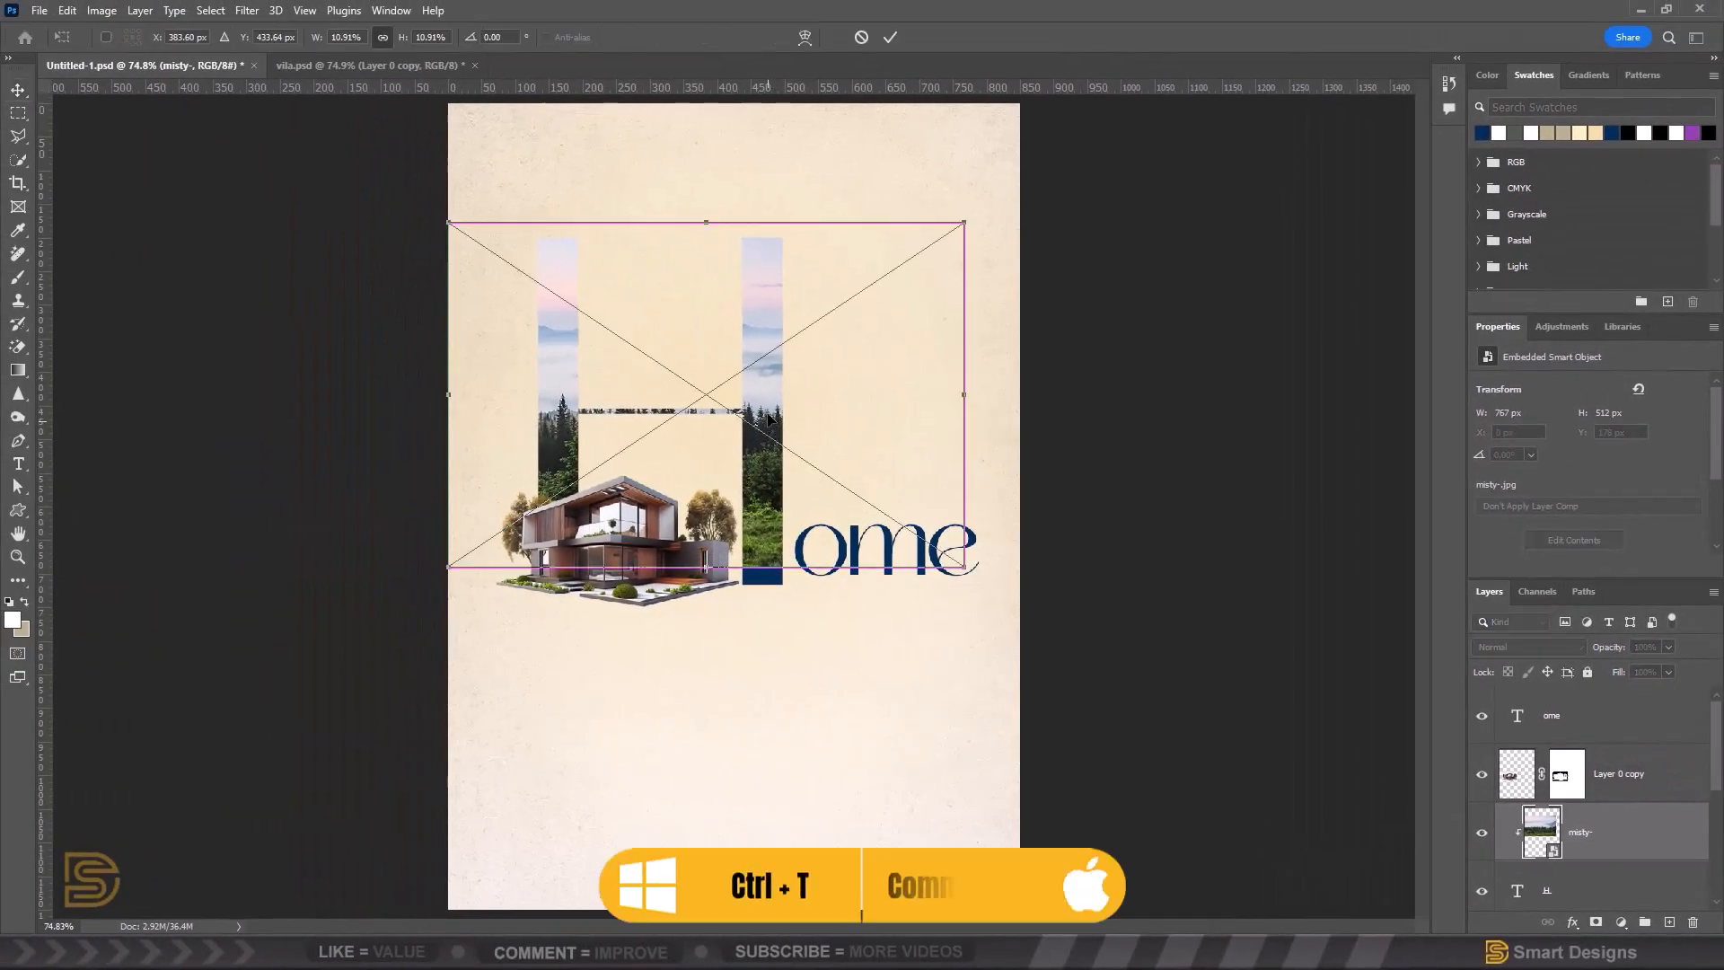
pyautogui.moveTo(775, 402); pyautogui.dragTo(711, 418)
pyautogui.moveTo(900, 241); pyautogui.dragTo(910, 231)
pyautogui.moveTo(831, 346); pyautogui.dragTo(826, 346)
pyautogui.click(893, 38)
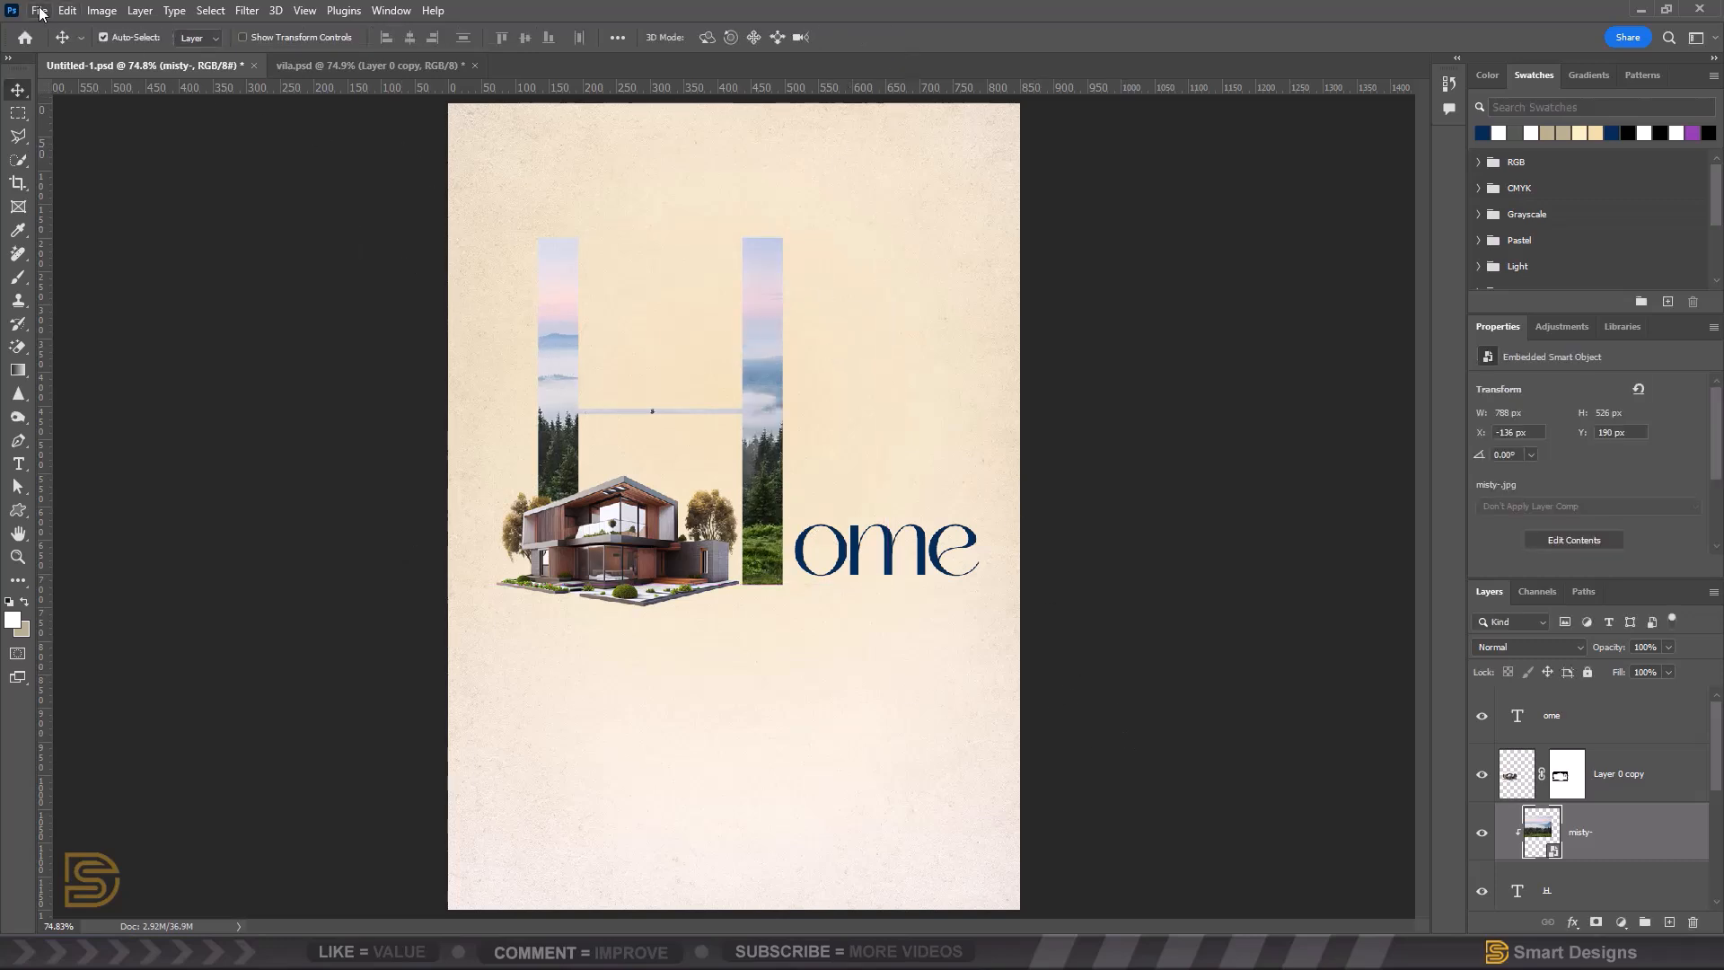
# - Place tree.png as an embedded image, scale it to about 382 × 492 px and position it behind the villa over the H's left stem
pyautogui.click(42, 11)
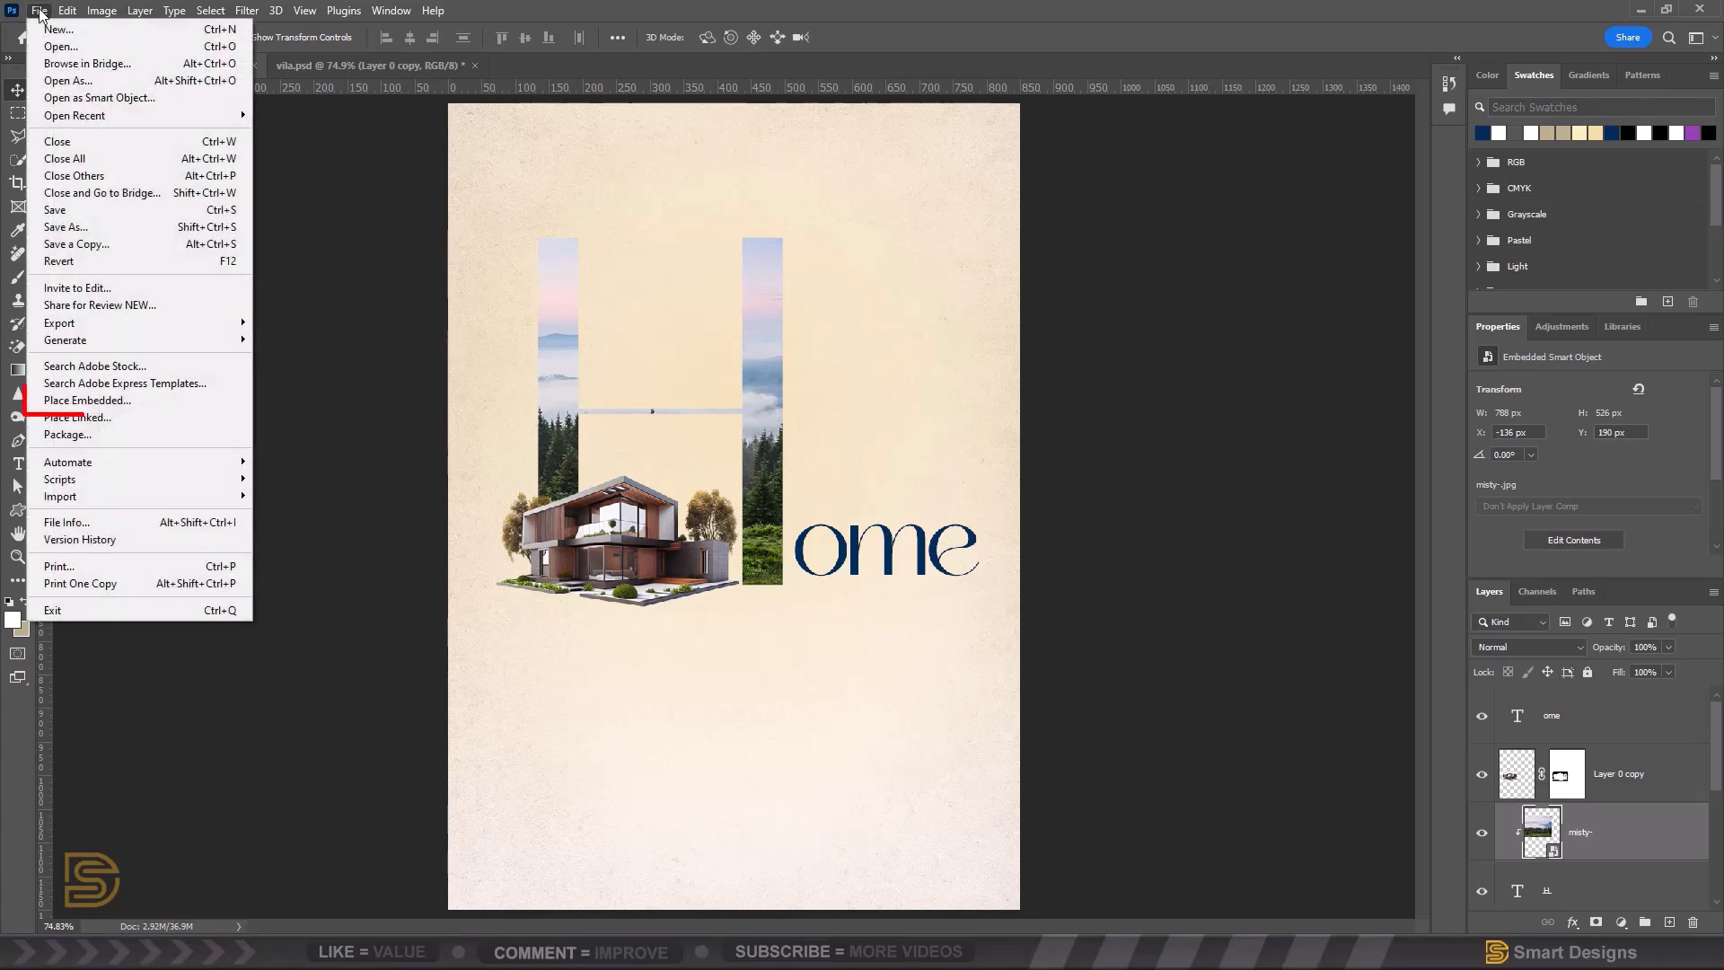
pyautogui.click(121, 405)
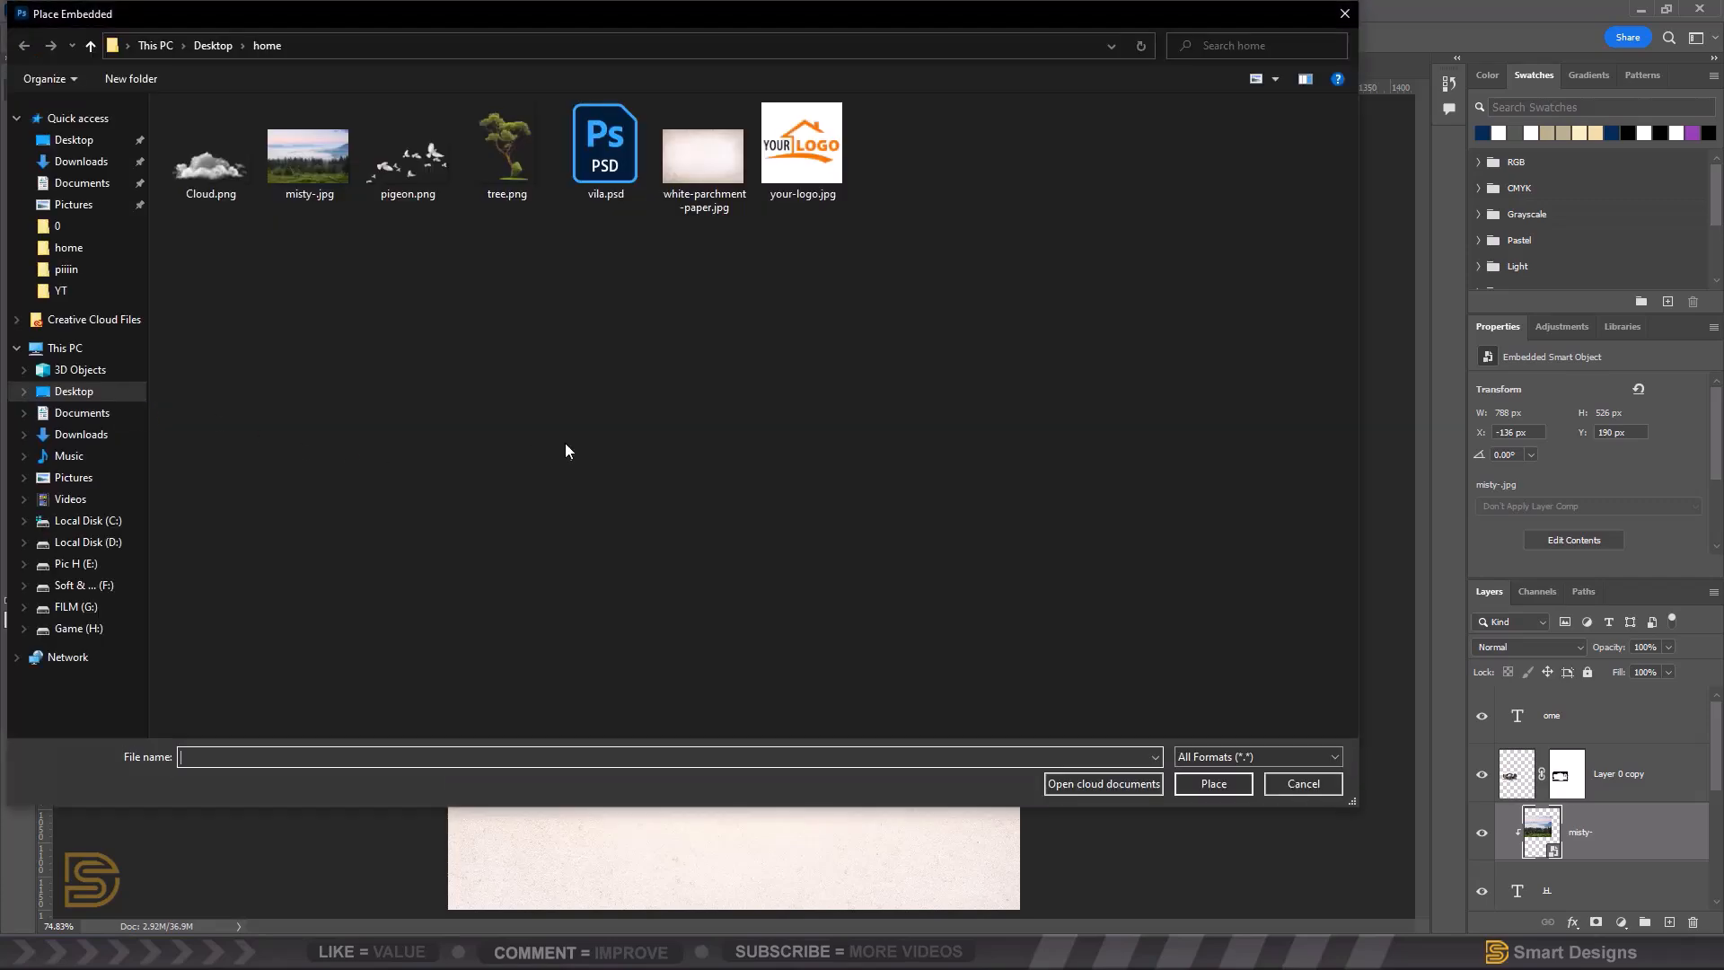
pyautogui.click(515, 157)
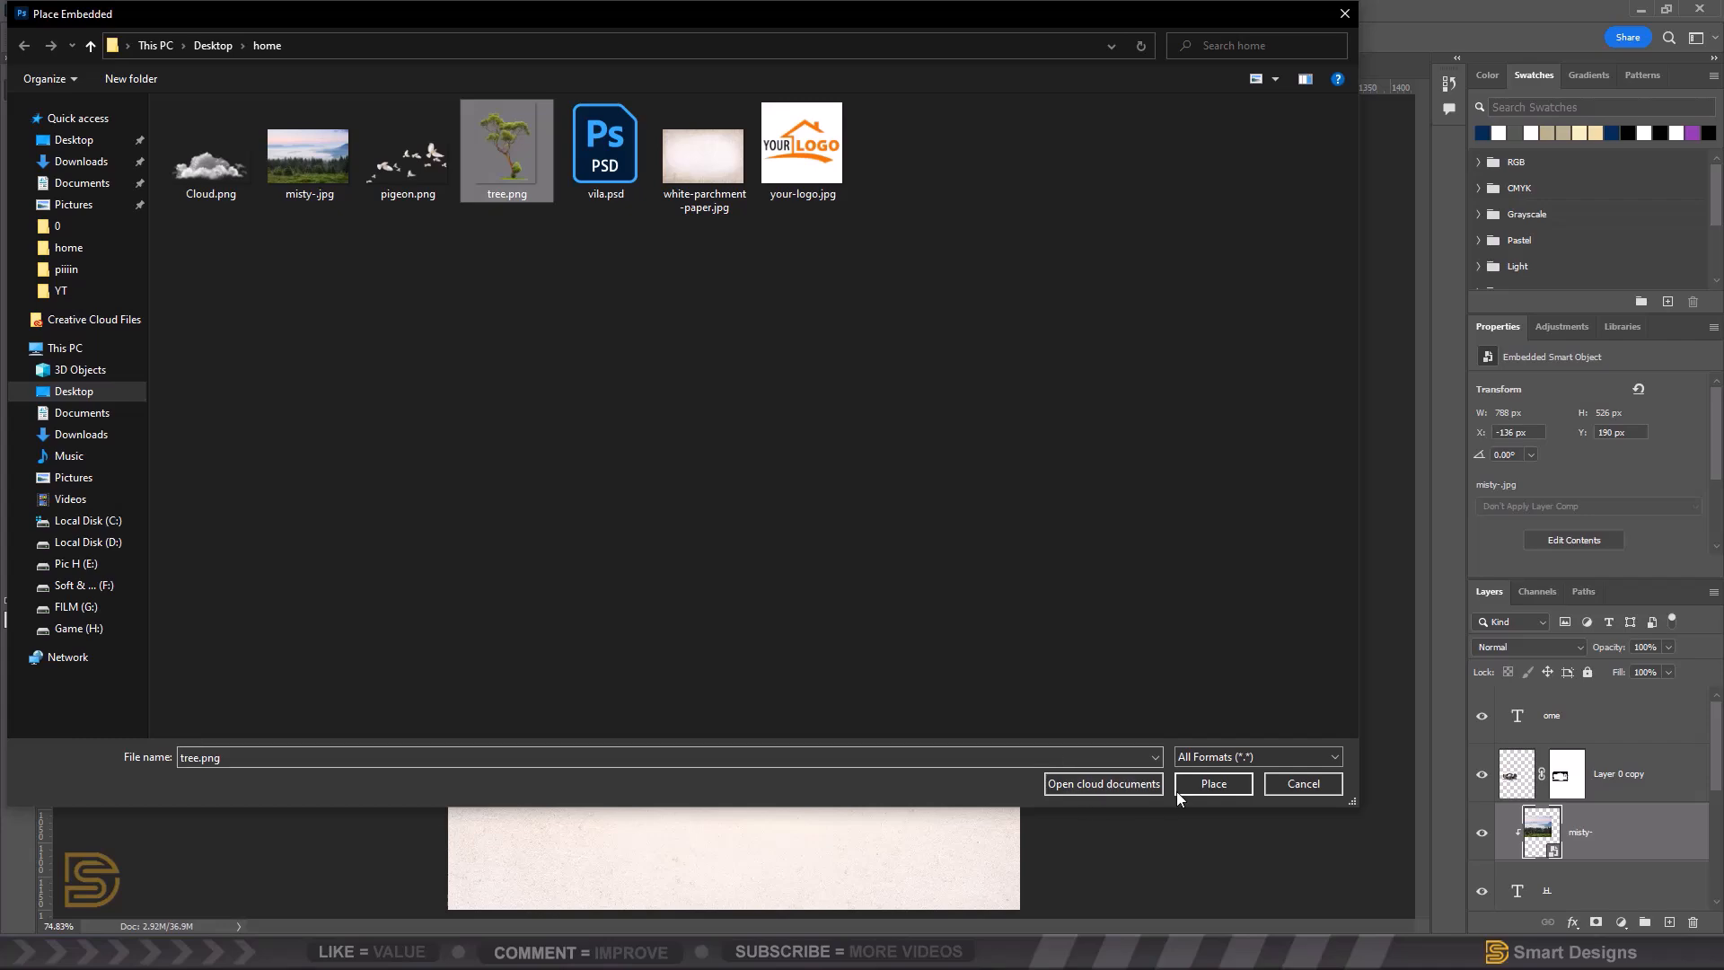
pyautogui.click(1203, 783)
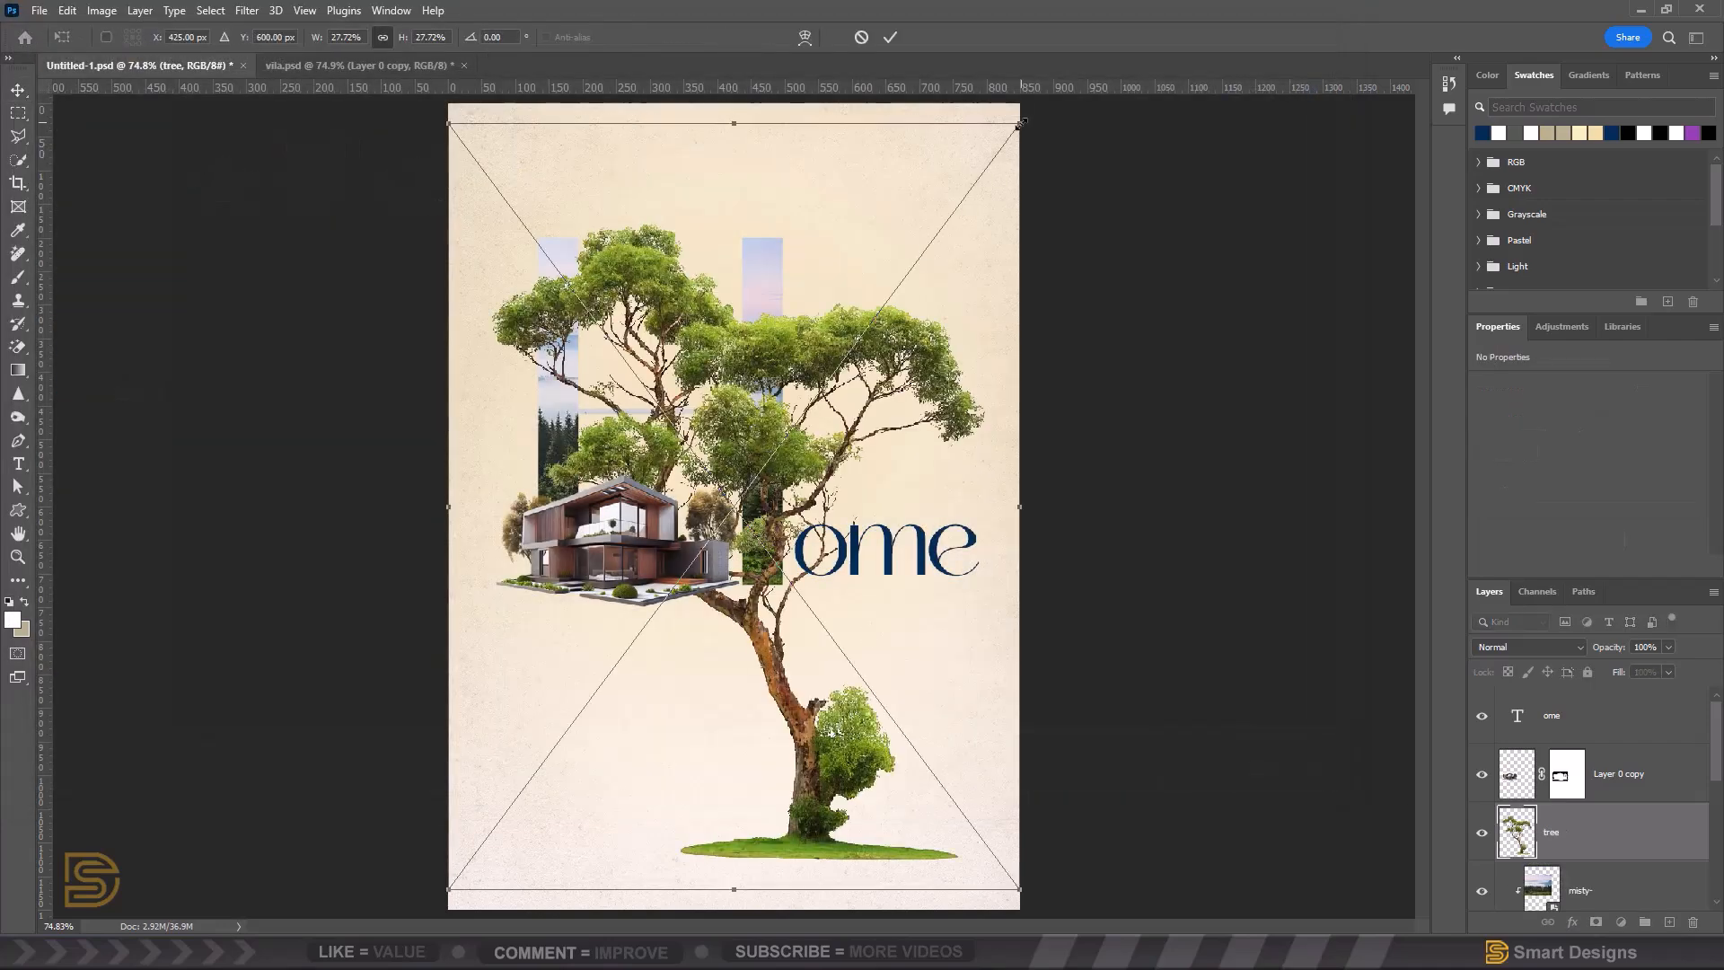
pyautogui.moveTo(794, 499); pyautogui.dragTo(776, 517)
pyautogui.moveTo(621, 776); pyautogui.dragTo(550, 474)
pyautogui.press('Return')
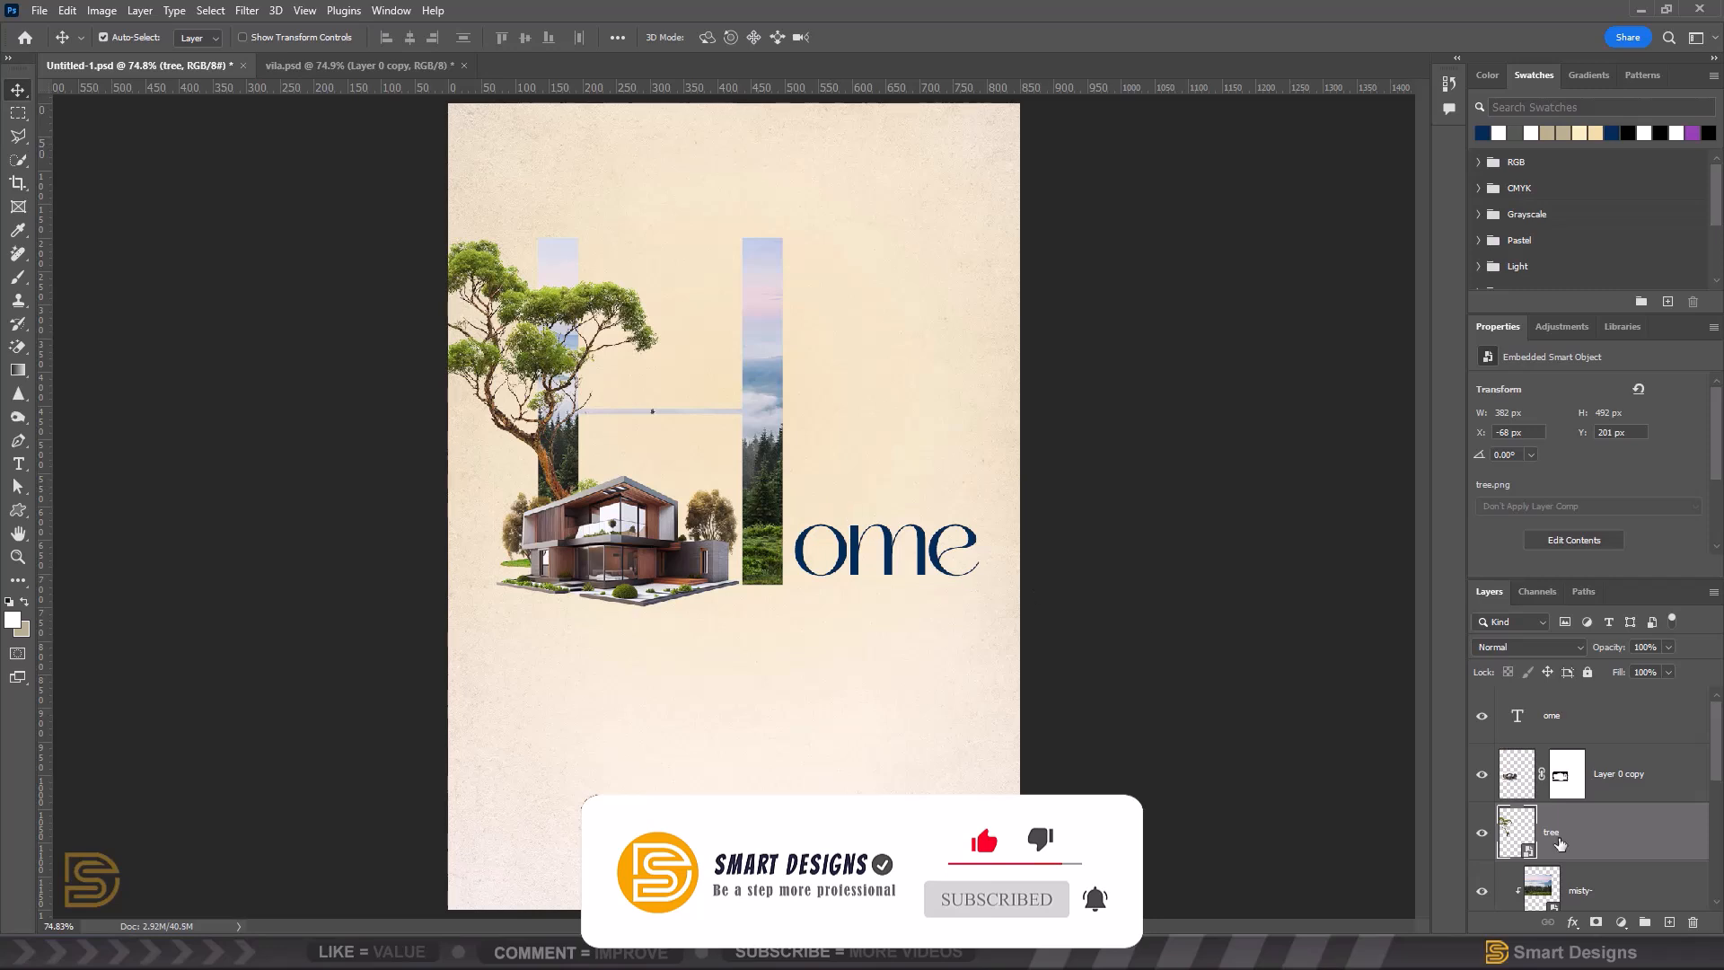
# - Scale the ome, villa, tree, misty- and H layers together to about 90% and reposition the composition within the poster's upper half
pyautogui.scroll(-3, 1562, 786)
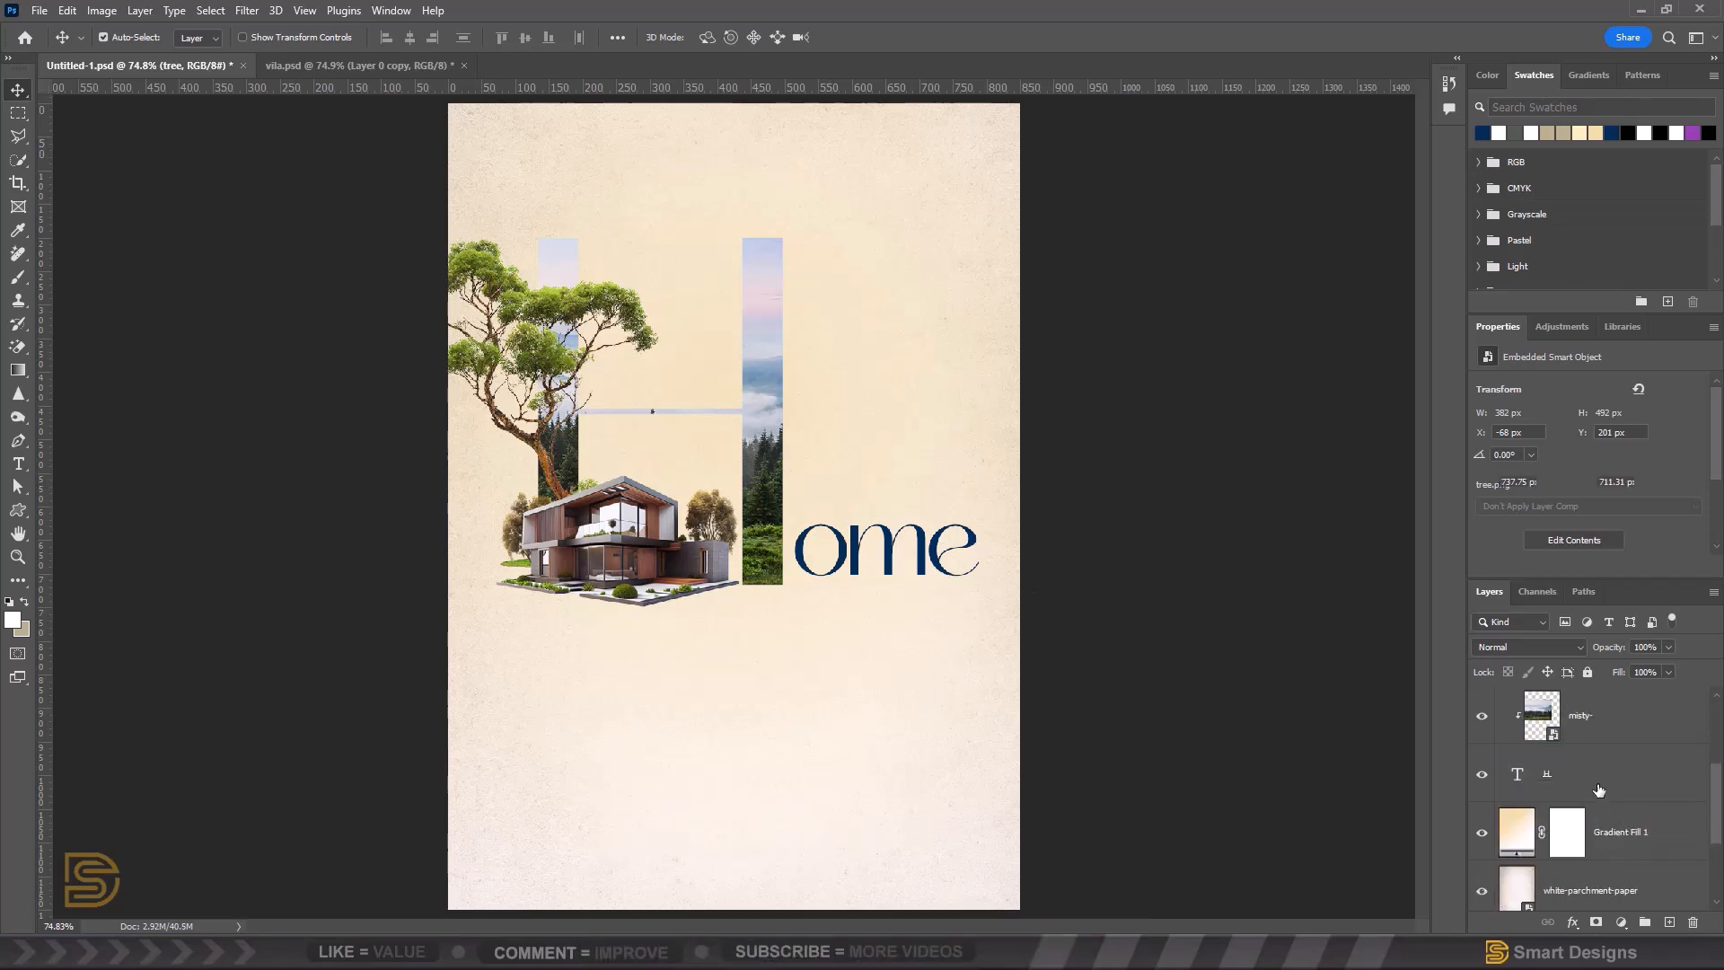
pyautogui.click(1598, 790)
pyautogui.scroll(3, 1598, 790)
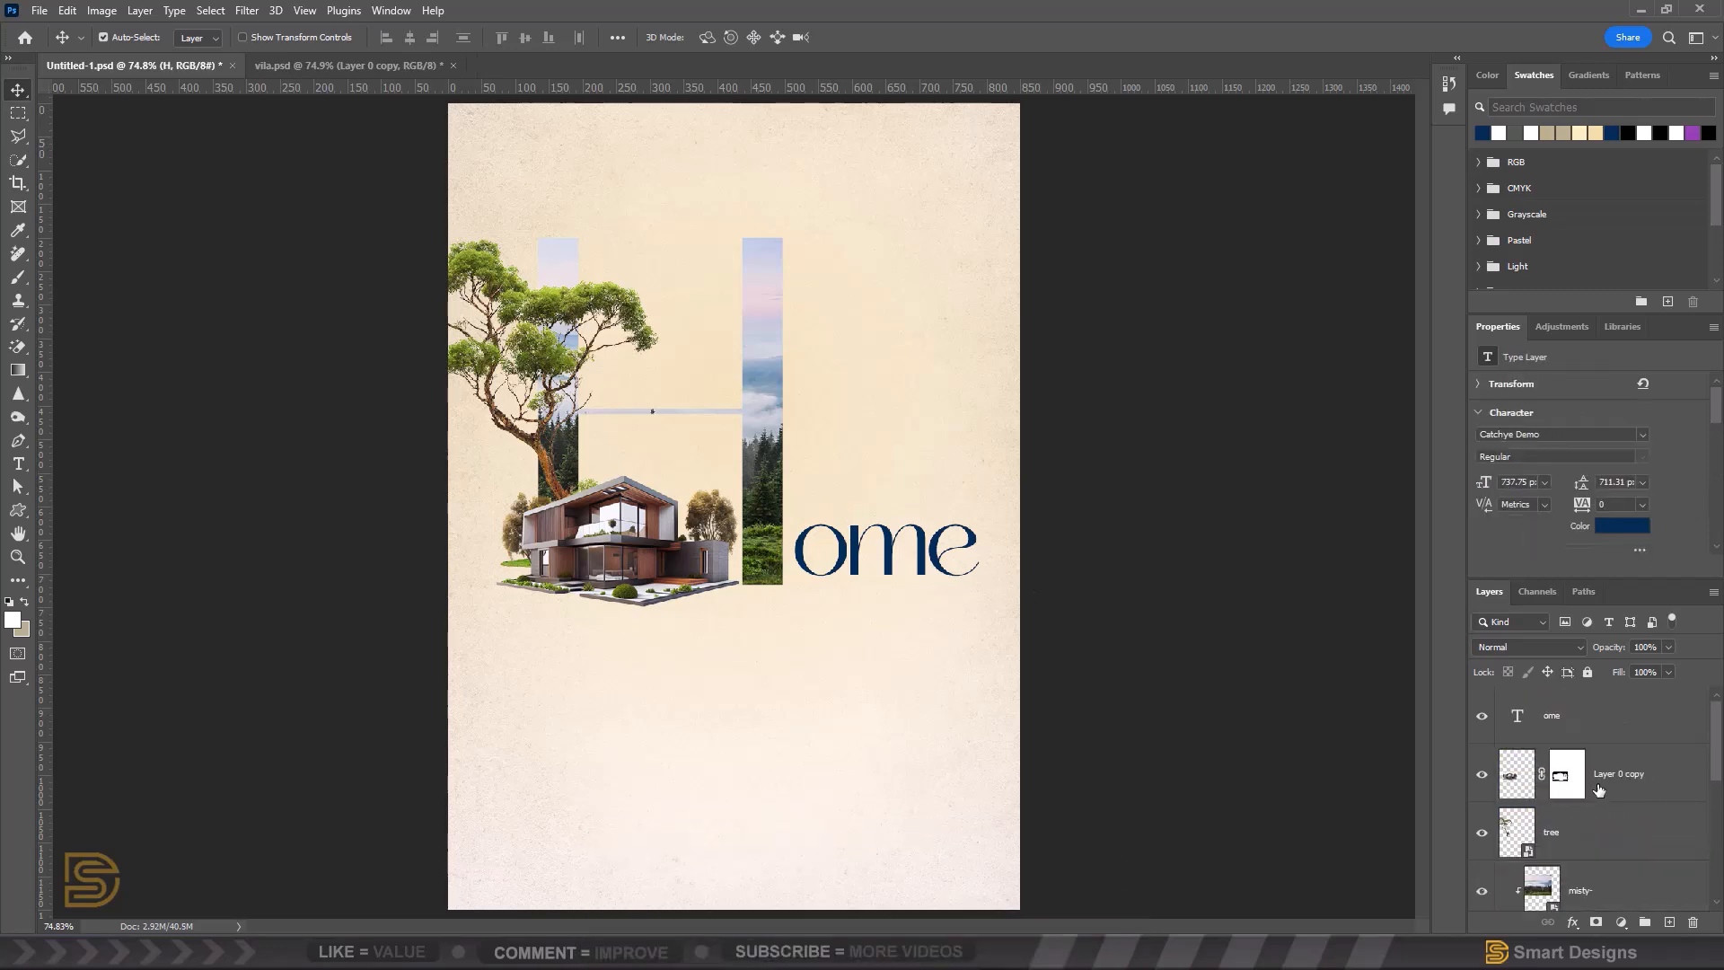
pyautogui.keyDown('shift'); pyautogui.click(1607, 735); pyautogui.keyUp('shift')
pyautogui.hotkey('ctrl', 't')
pyautogui.moveTo(975, 222); pyautogui.dragTo(942, 257)
pyautogui.moveTo(727, 414); pyautogui.dragTo(777, 406)
pyautogui.moveTo(407, 243); pyautogui.dragTo(436, 260)
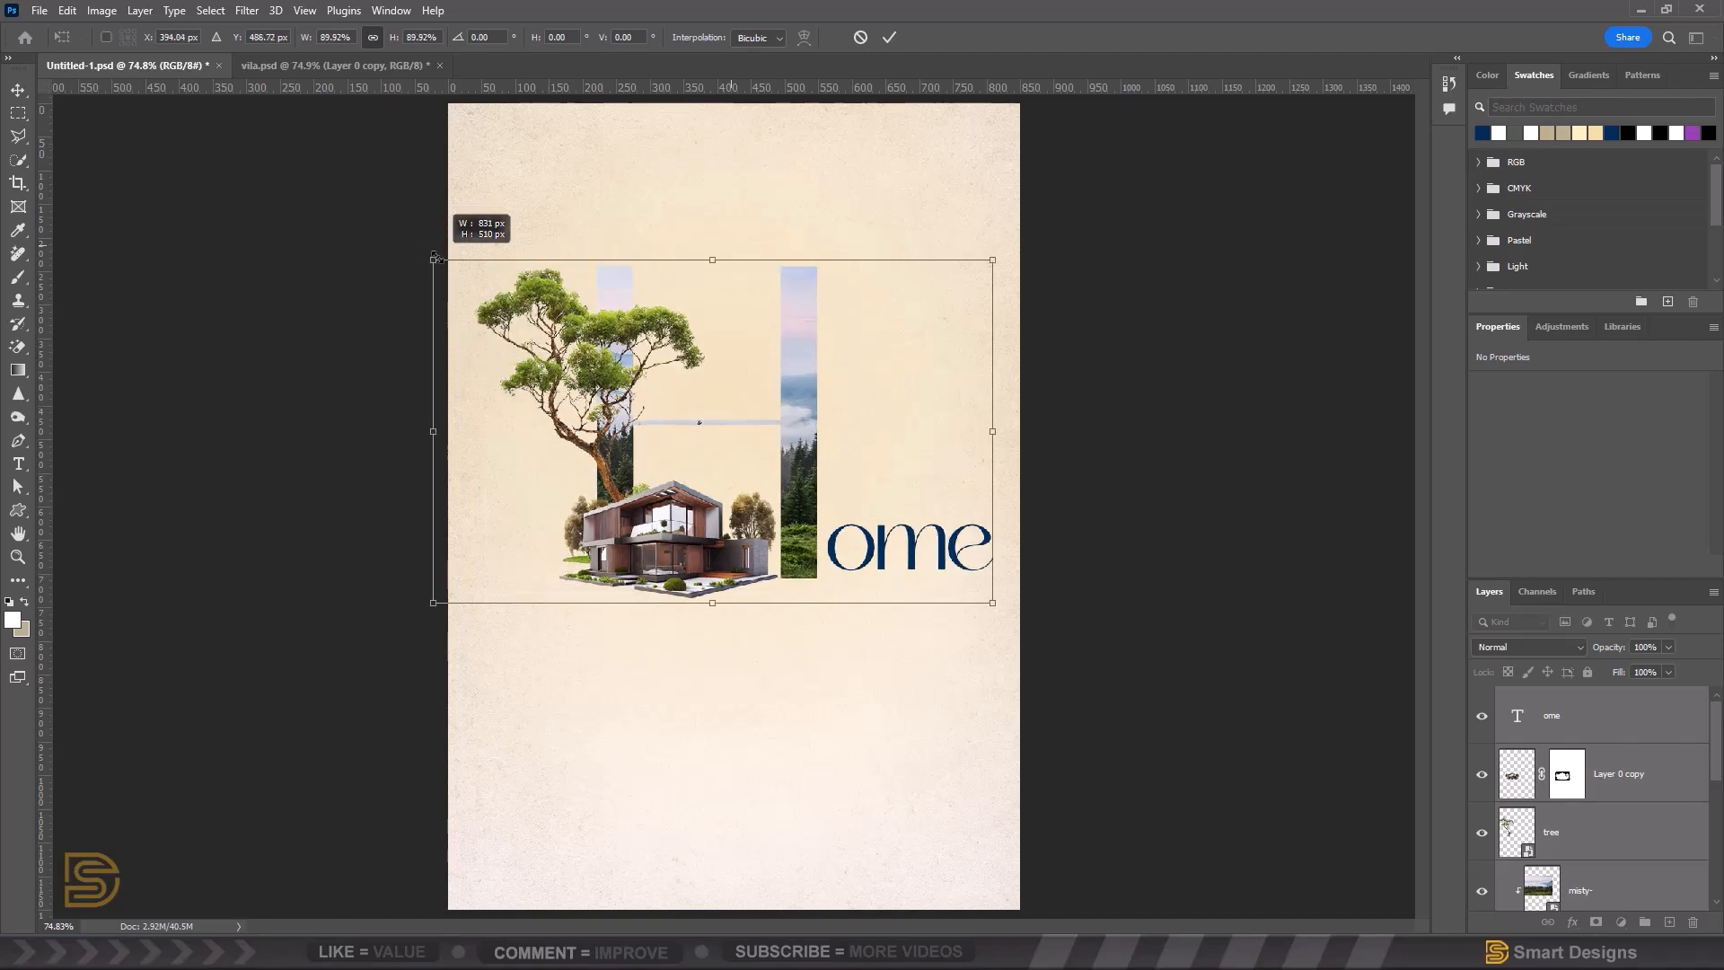
pyautogui.press('Return')
pyautogui.moveTo(701, 560); pyautogui.dragTo(678, 535)
pyautogui.click(835, 634)
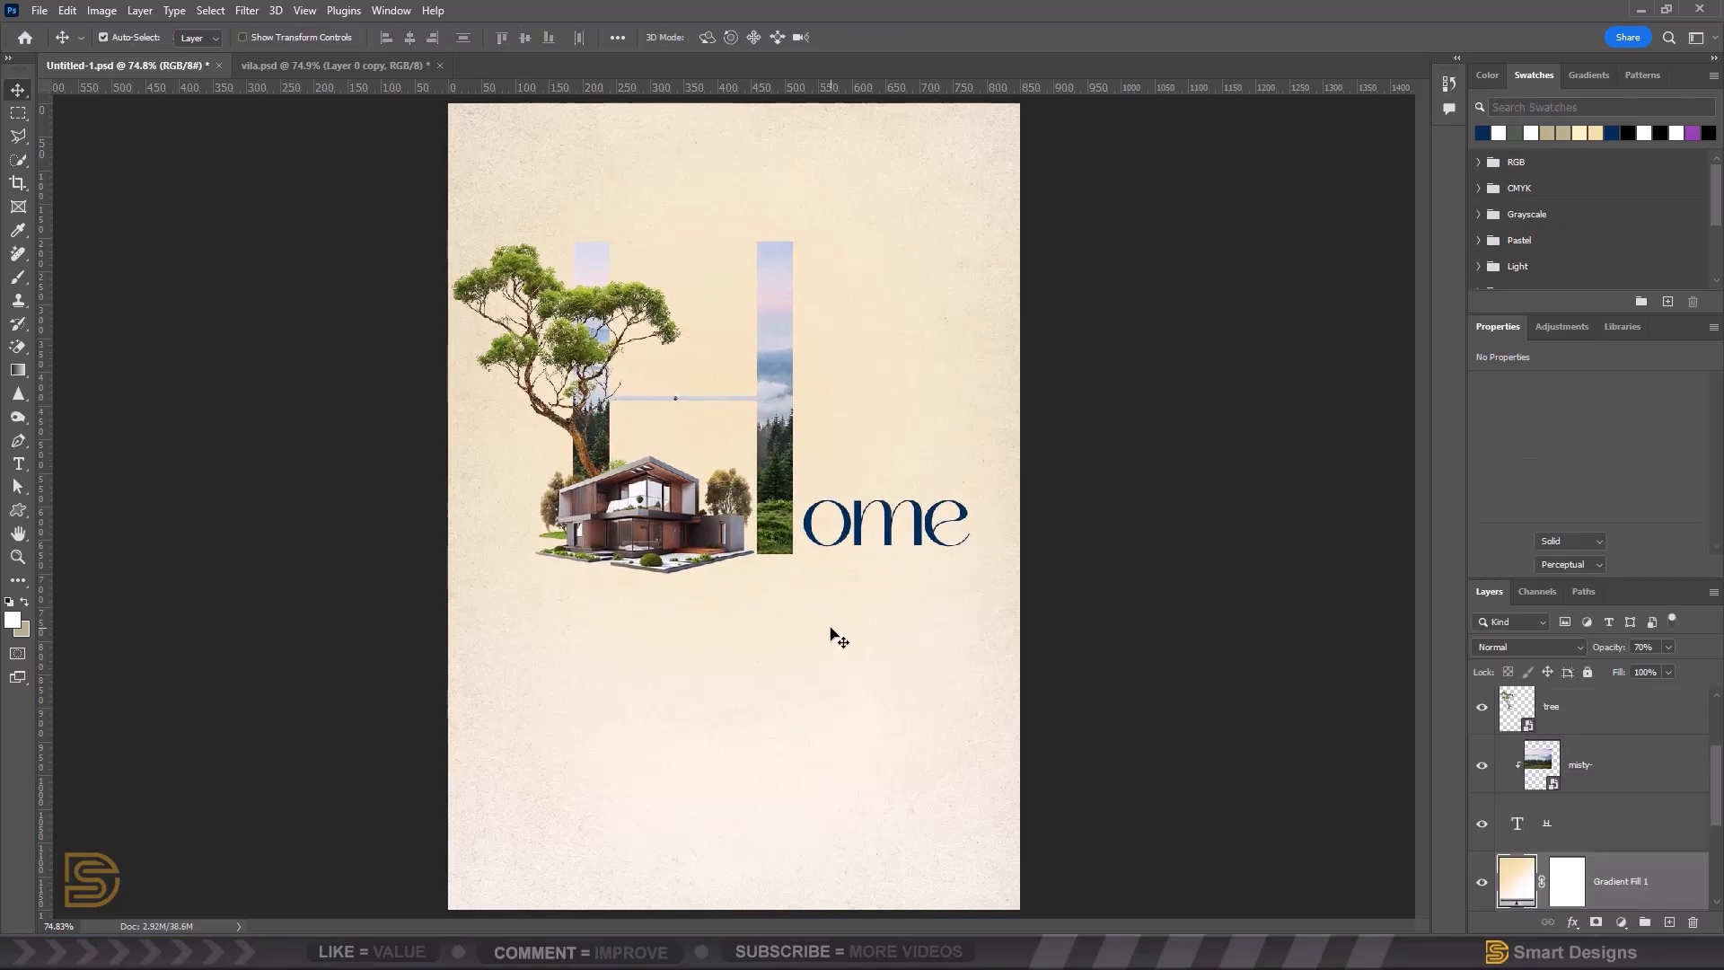
# - Place pigeon.png as an embedded image, scale it to about 219 × 109 px, move it above the tree and bring its layer to the front
pyautogui.click(39, 9)
pyautogui.click(138, 402)
pyautogui.doubleClick(409, 153)
pyautogui.moveTo(1001, 382); pyautogui.dragTo(616, 530)
pyautogui.moveTo(539, 584); pyautogui.dragTo(635, 271)
pyautogui.press('Return')
pyautogui.hotkey('ctrl', 'shift', ']')
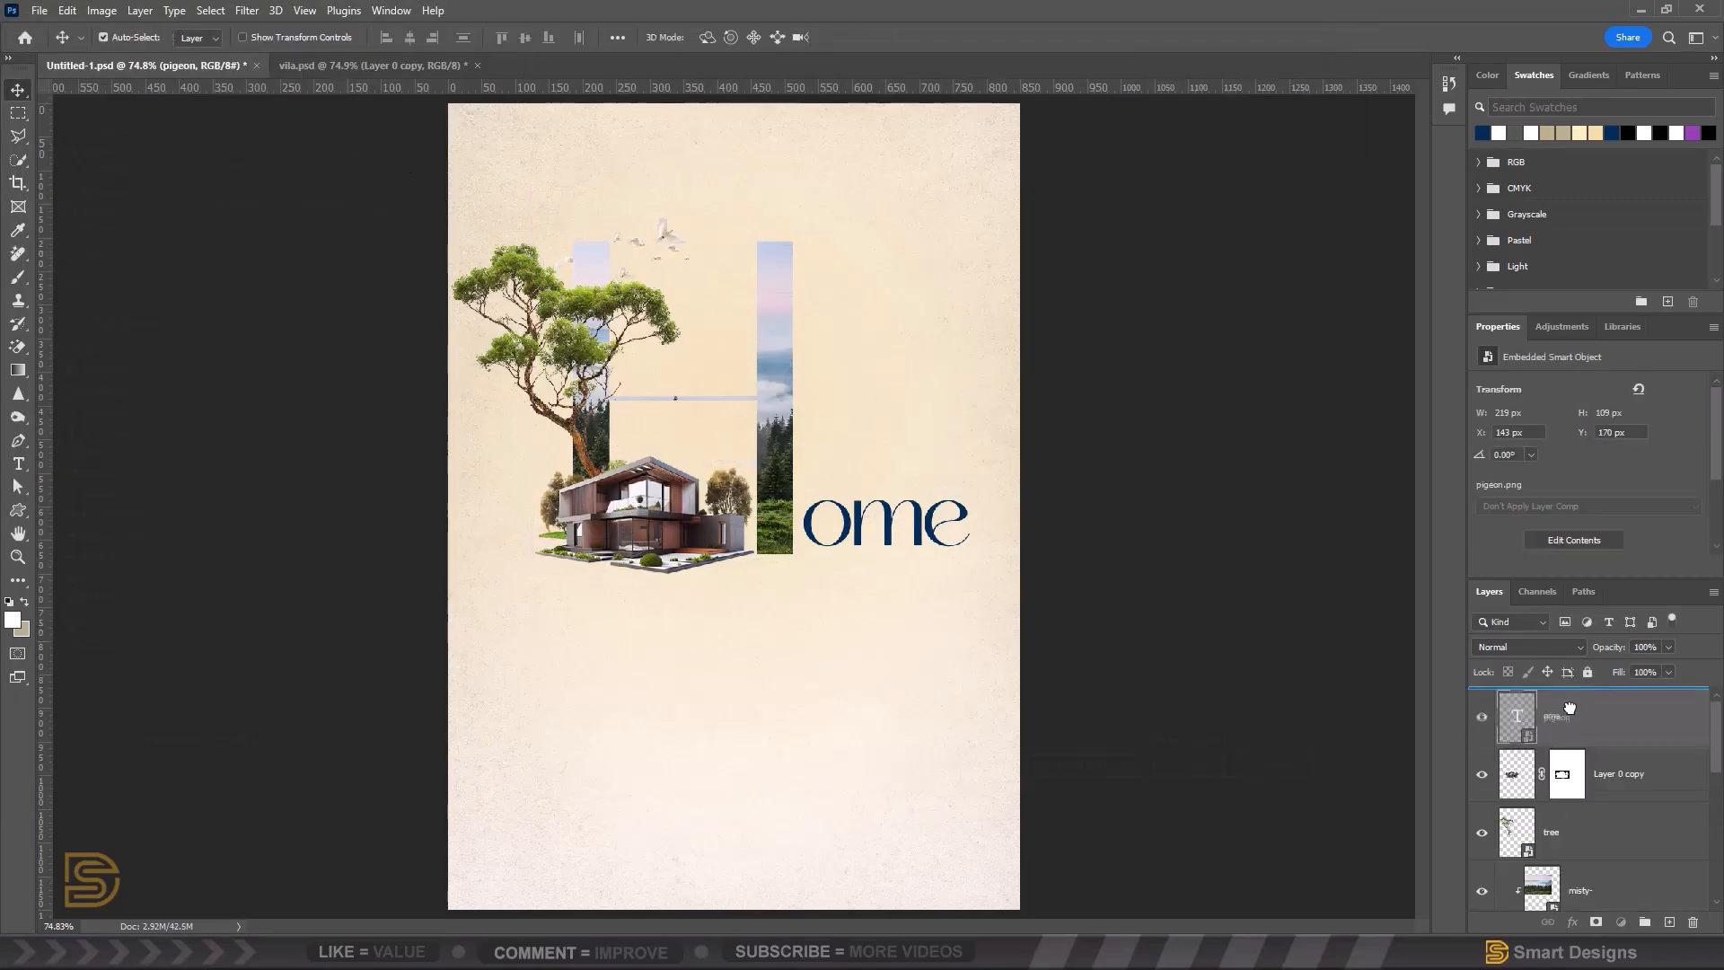
# - Rotate the pigeons by about -9.4° above the tree
pyautogui.hotkey('ctrl', 't')
pyautogui.moveTo(709, 215); pyautogui.dragTo(702, 191)
pyautogui.press('Return')
# - Place Cloud.png as an embedded image, scale it to about 303 × 115 px and position it across the H's upper right stem
pyautogui.click(40, 10)
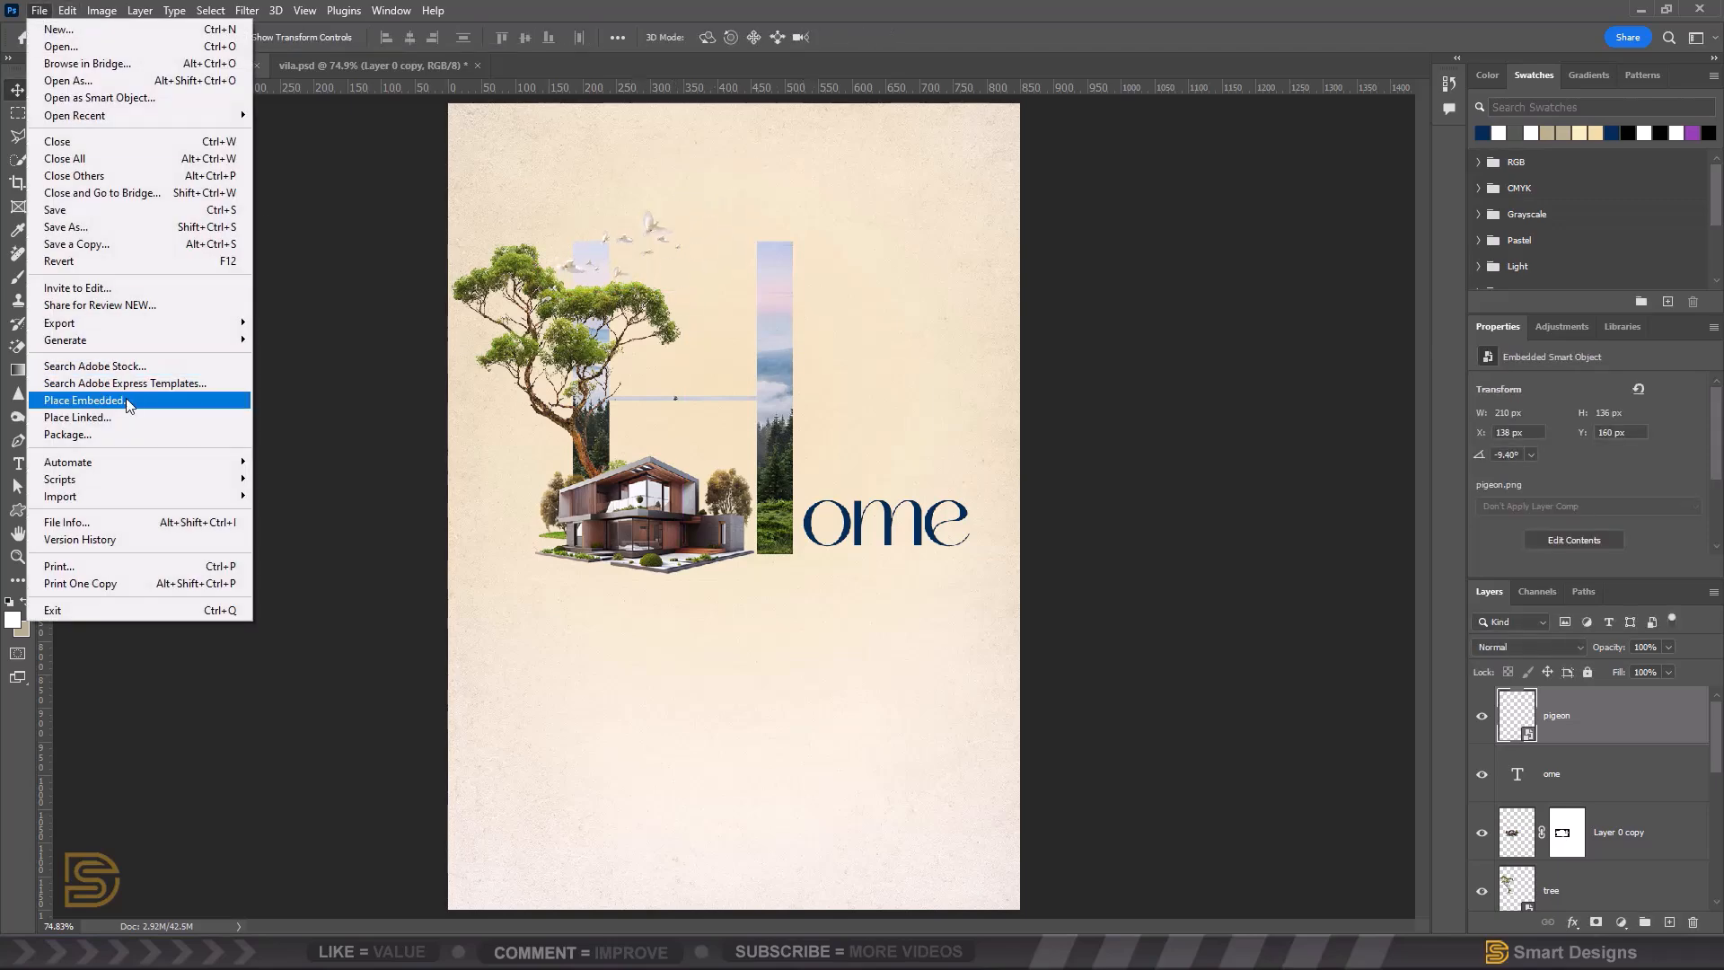
pyautogui.click(90, 401)
pyautogui.click(1214, 784)
pyautogui.moveTo(1020, 390); pyautogui.dragTo(728, 485)
pyautogui.moveTo(614, 557); pyautogui.dragTo(846, 297)
pyautogui.moveTo(967, 246); pyautogui.dragTo(902, 272)
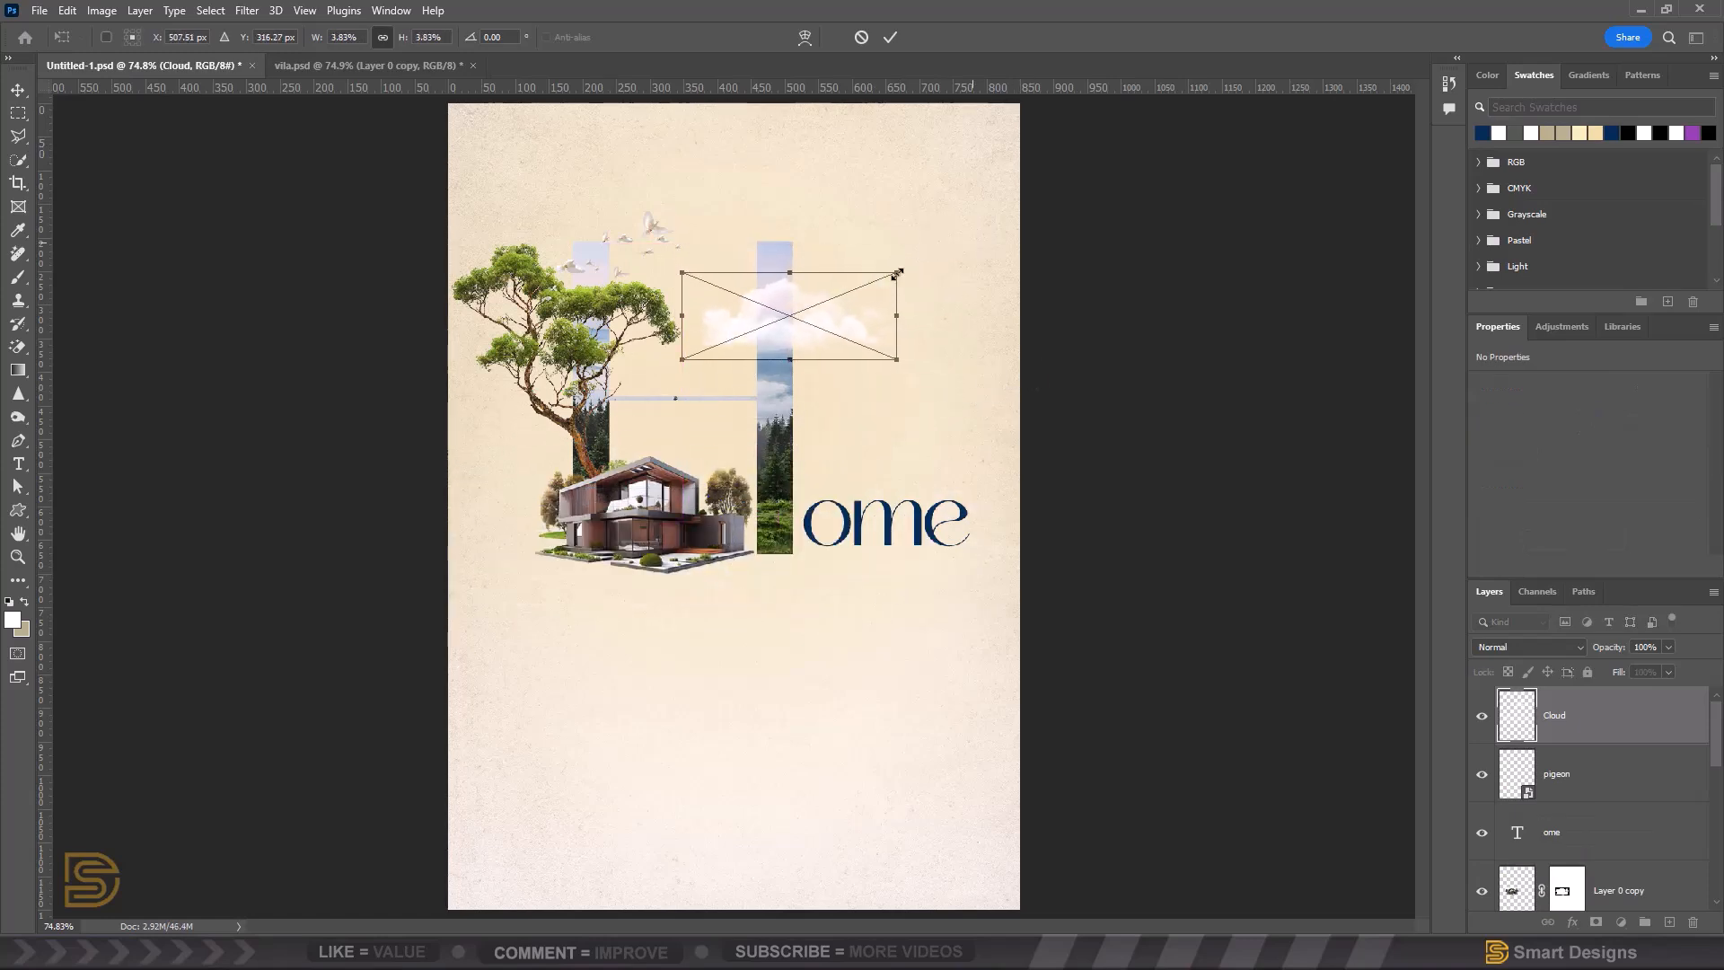
pyautogui.press('Return')
# - Duplicate the cloud over the tree's crown, move the copy's layer beneath the tree layer and shift the copy slightly upward
pyautogui.moveTo(817, 328); pyautogui.dragTo(573, 286)
pyautogui.scroll(-3, 1607, 768)
pyautogui.scroll(3, 1607, 767)
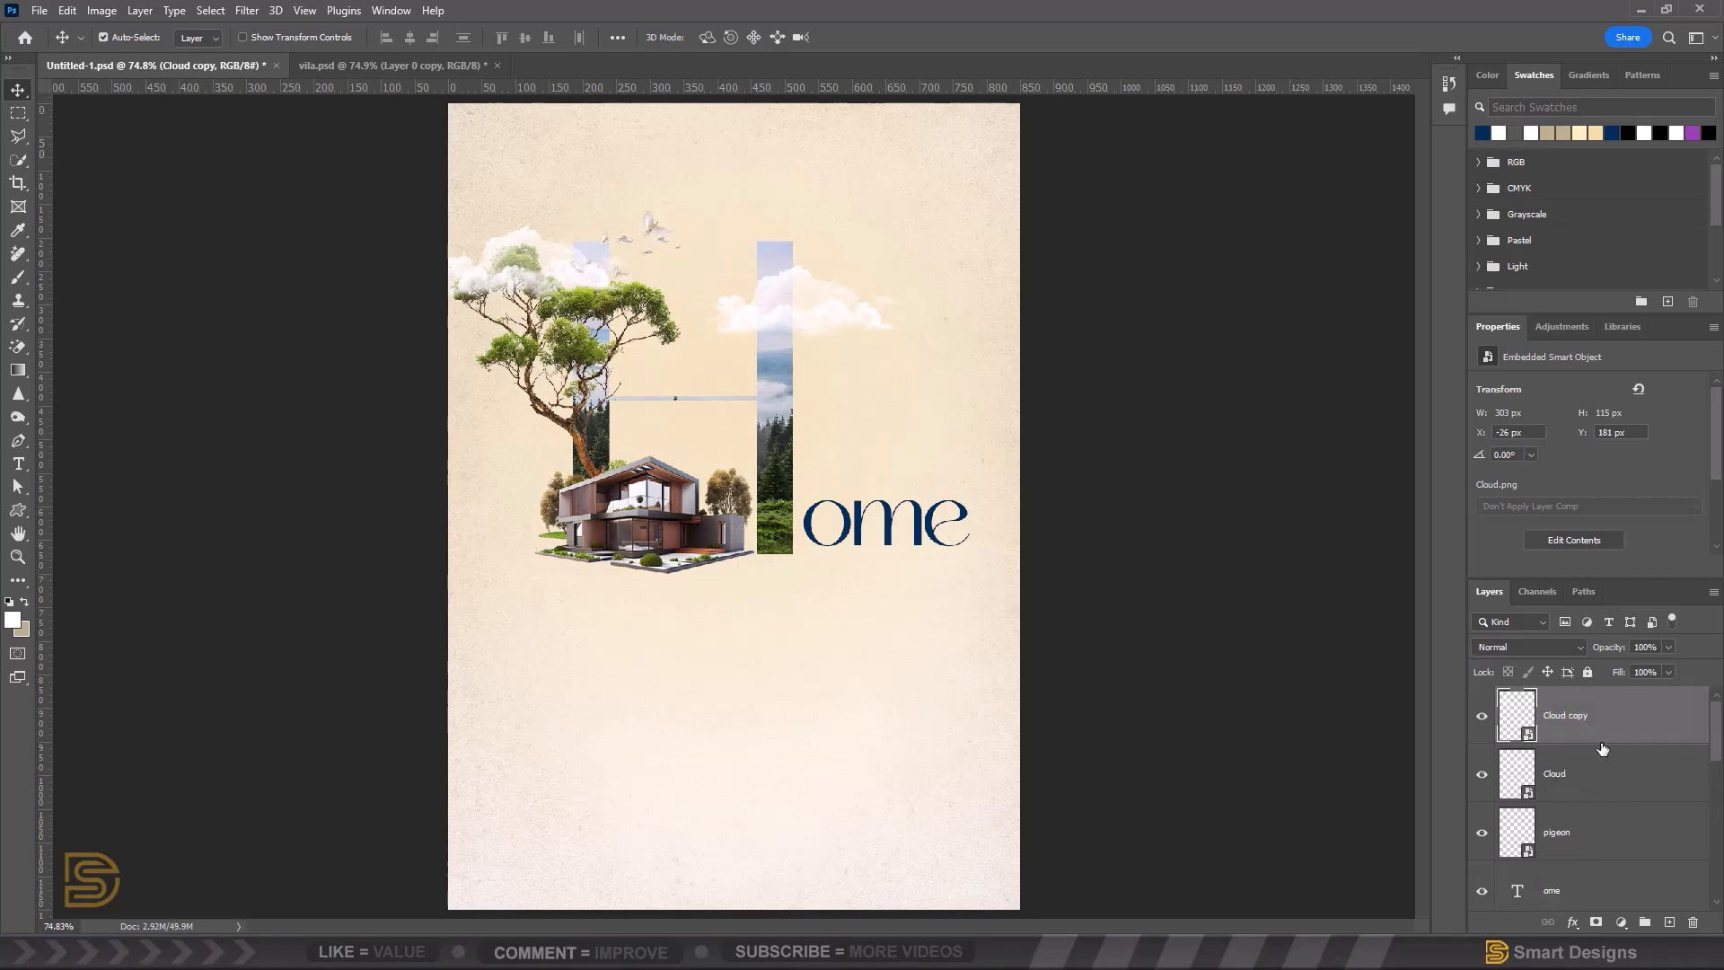
pyautogui.moveTo(1605, 747); pyautogui.dragTo(1602, 861)
pyautogui.moveTo(517, 235); pyautogui.dragTo(527, 200)
pyautogui.moveTo(1611, 648); pyautogui.dragTo(1606, 653)
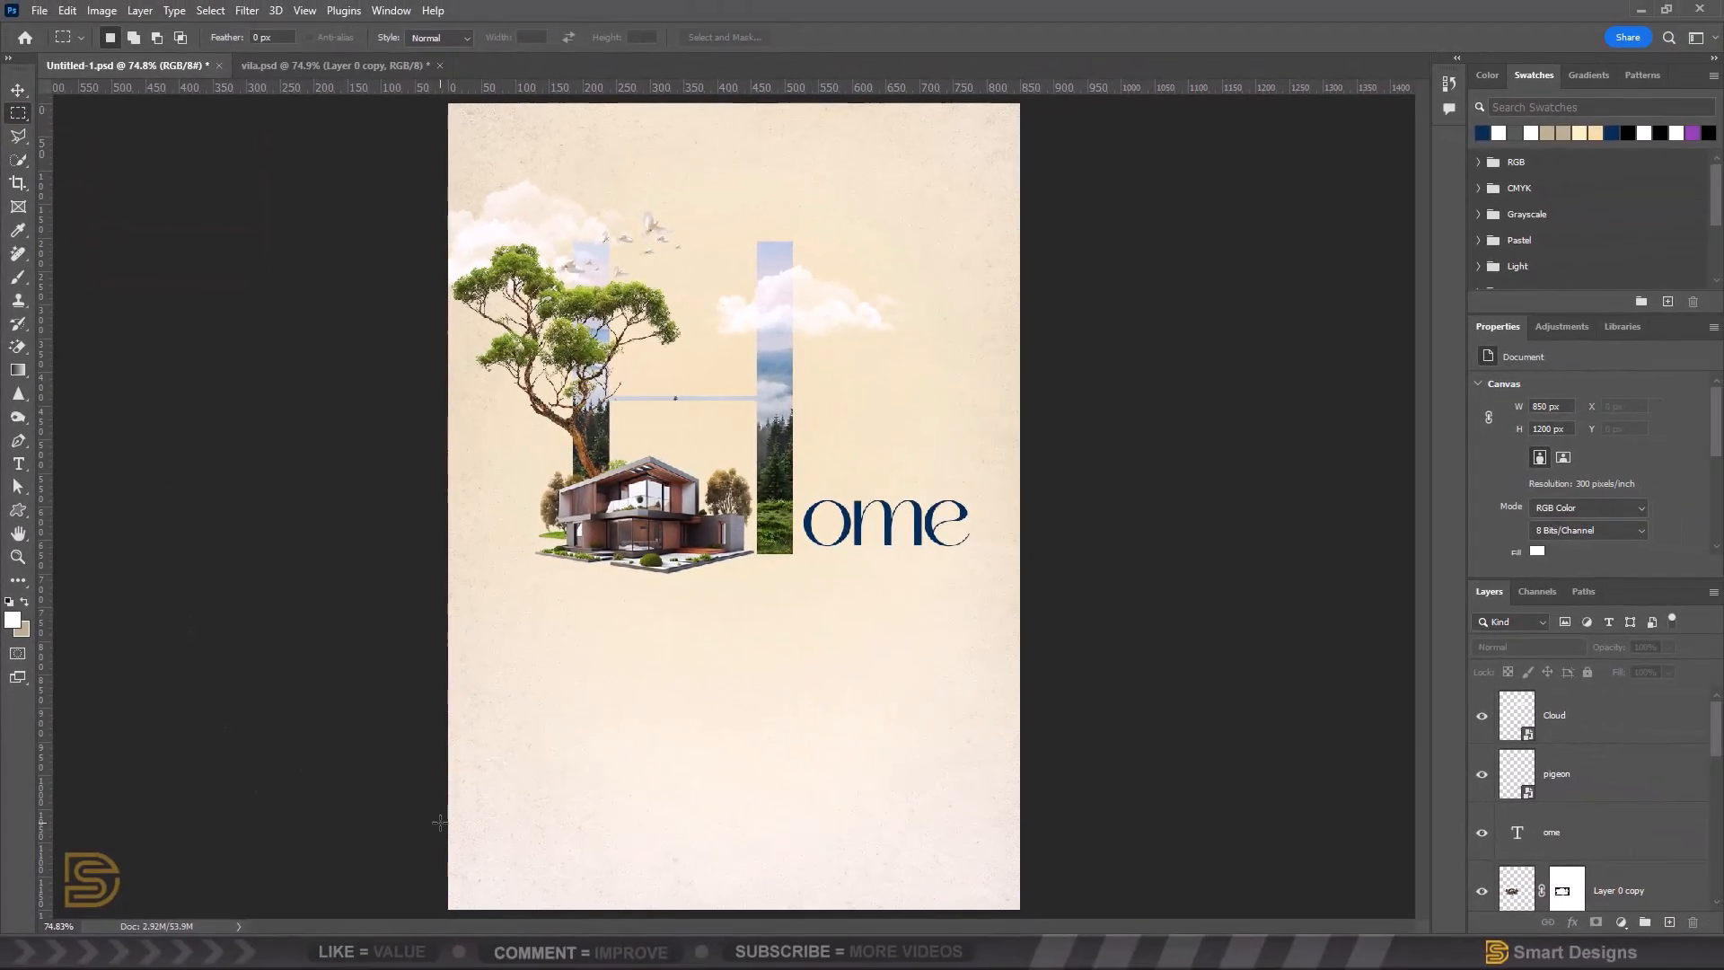
# - Select a full-width strip about 850 × 41 px near the poster's base and fill it with the beige background colour on a new layer
pyautogui.moveTo(440, 822); pyautogui.dragTo(1036, 848)
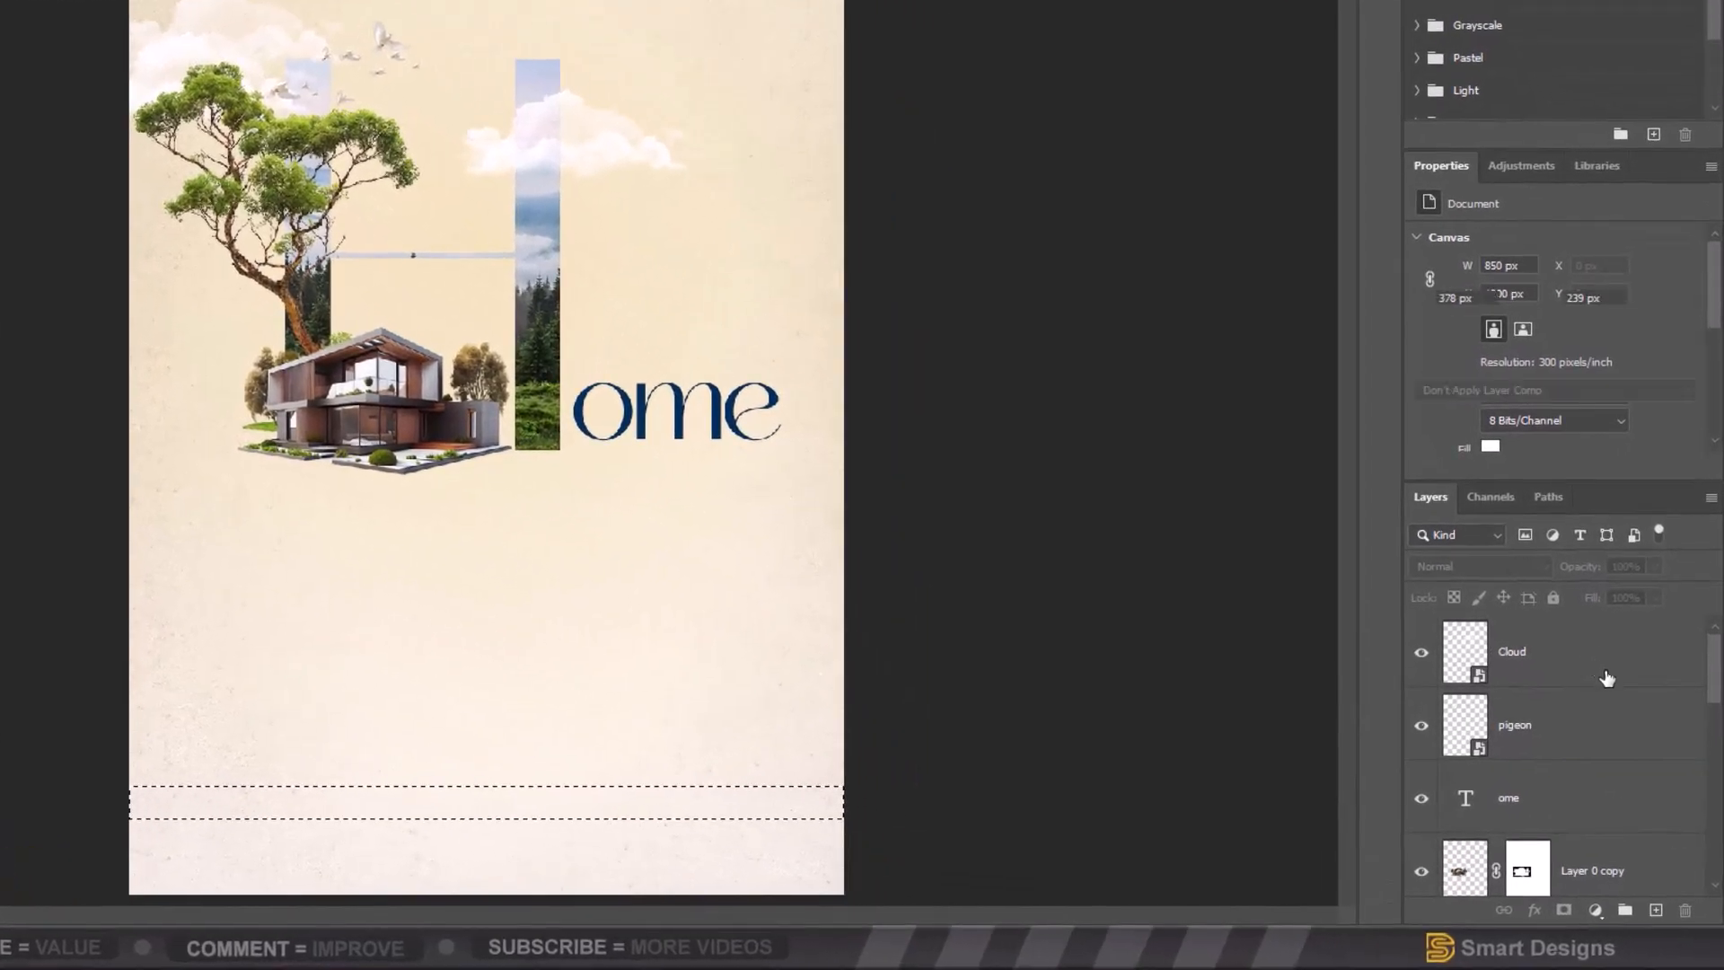
pyautogui.click(1637, 740)
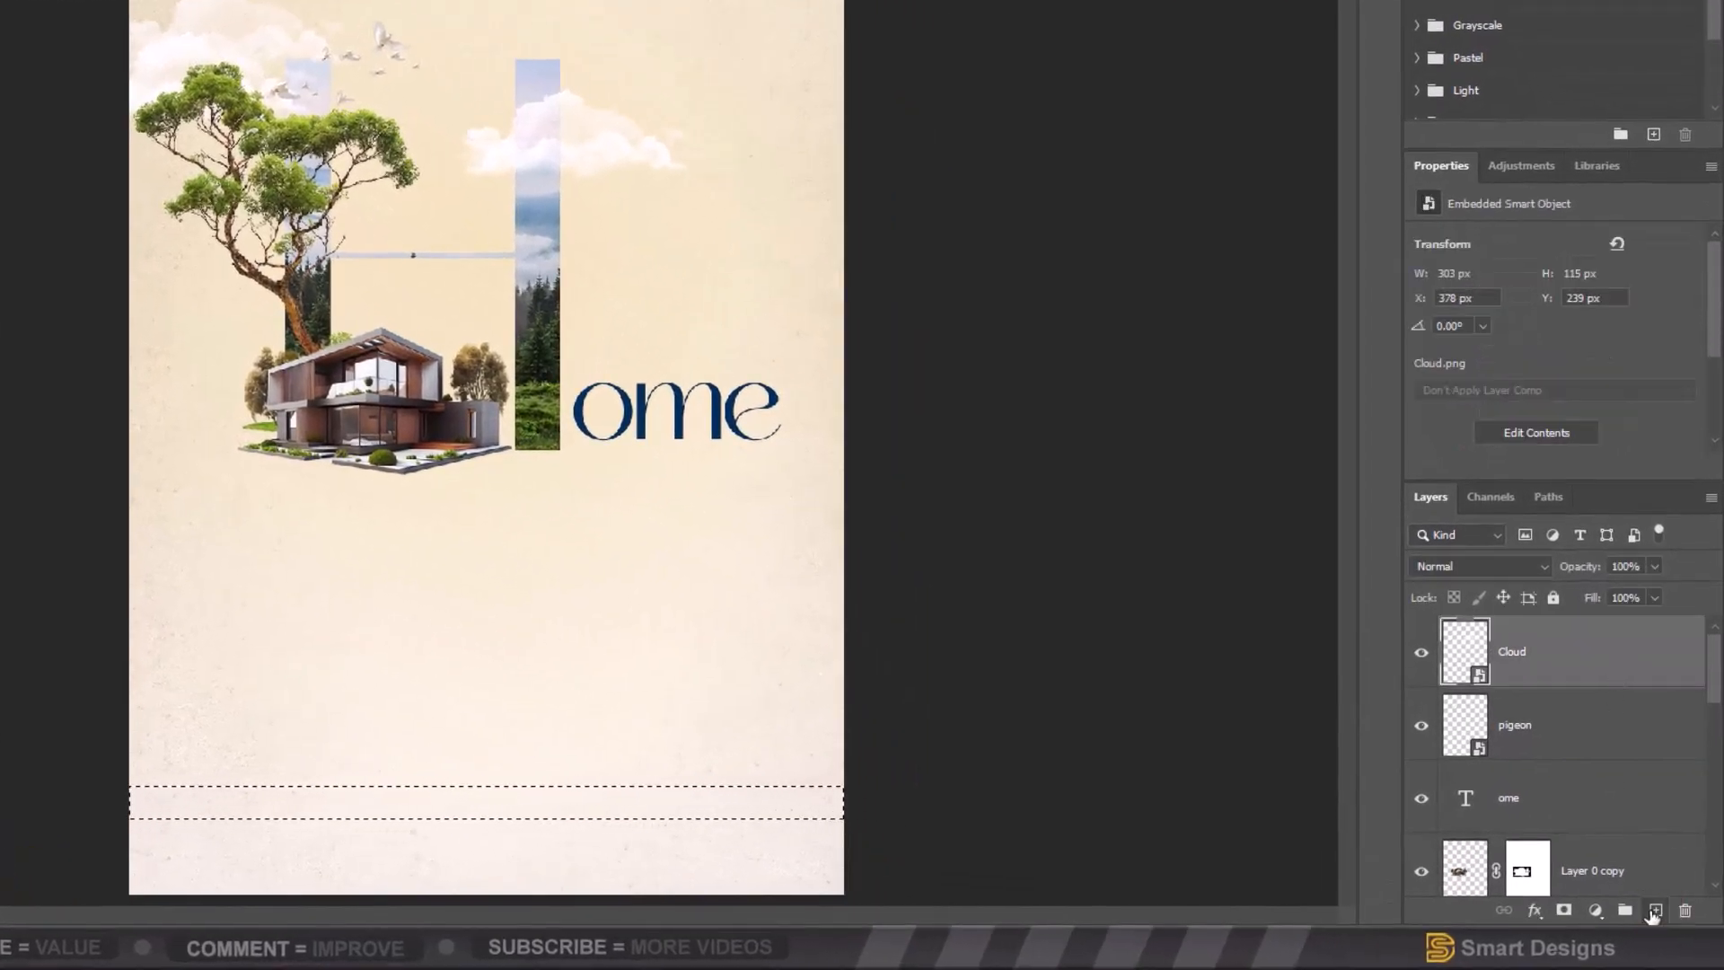
pyautogui.click(1655, 910)
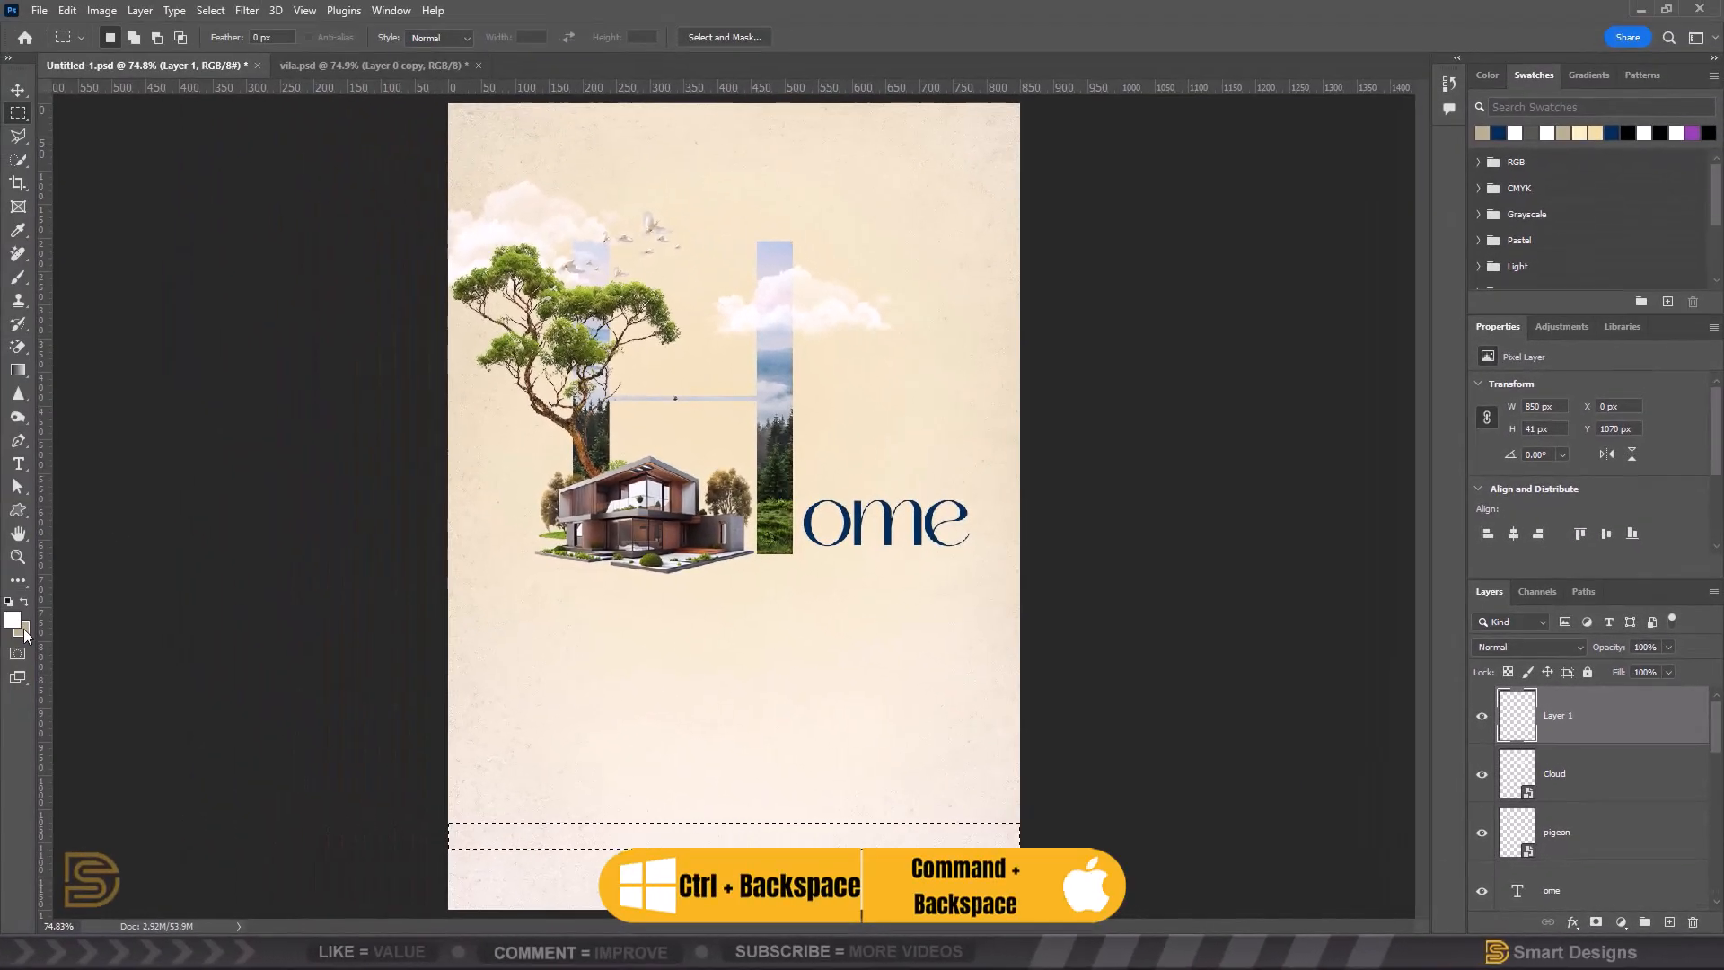
pyautogui.hotkey('ctrl', 'BackSpace')
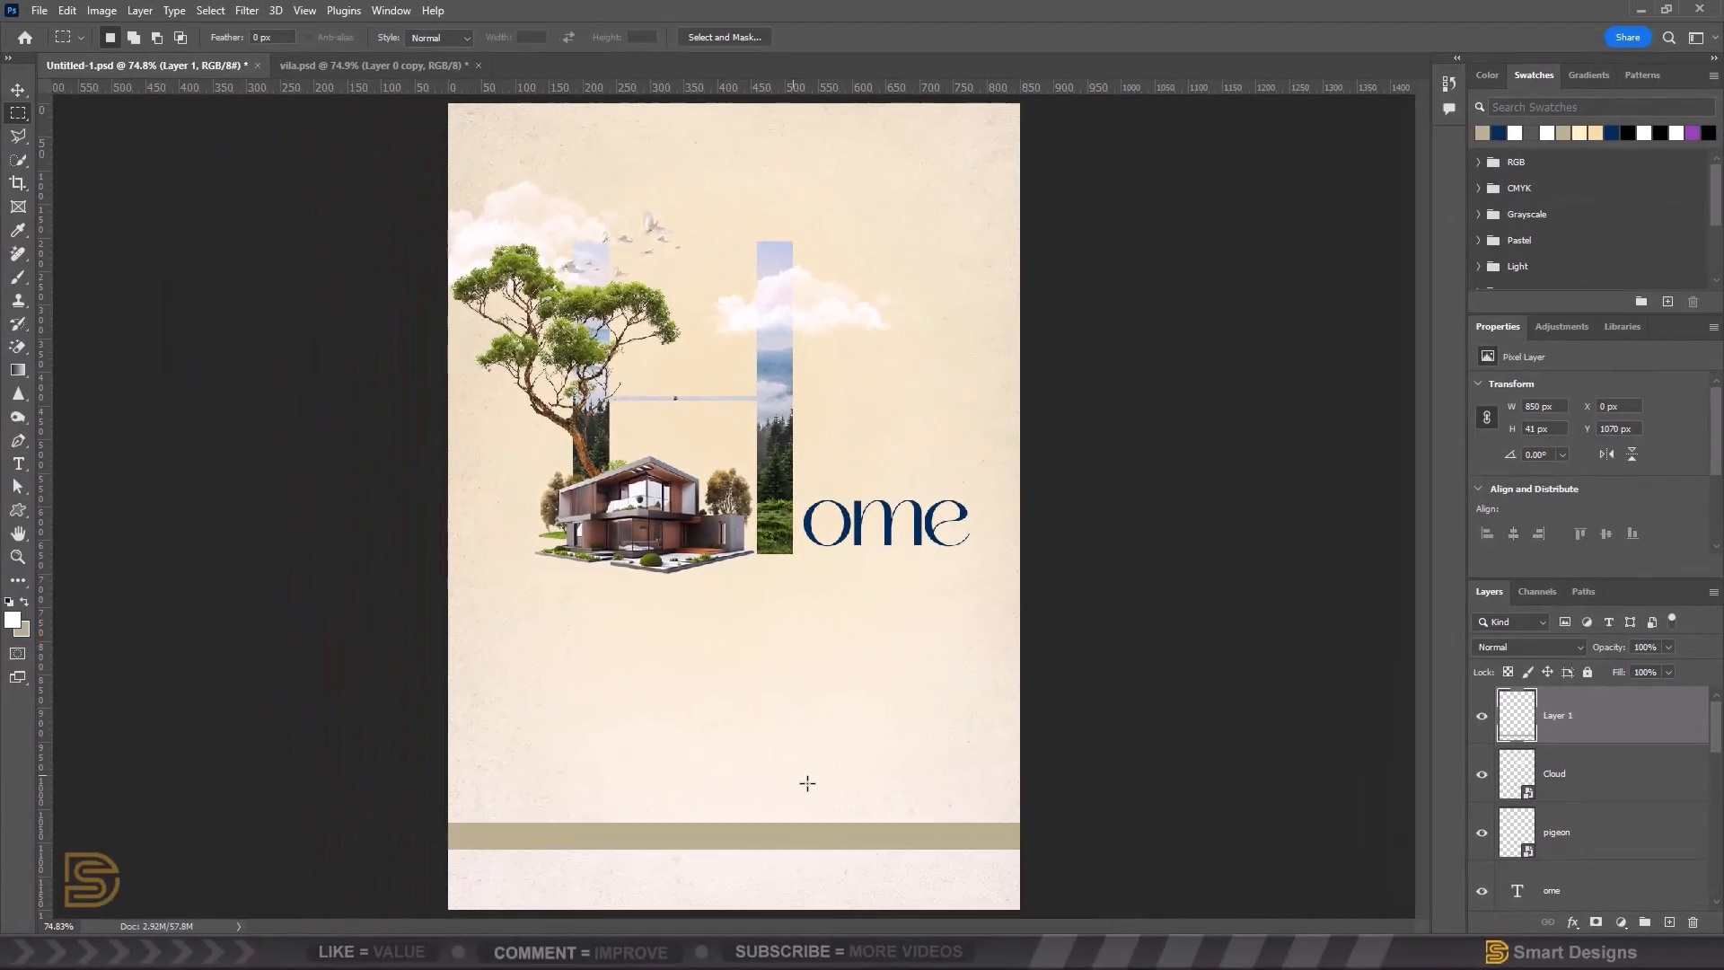
# - Delete a section about 280 px wide from the right part of the beige bar to leave a gap
pyautogui.moveTo(800, 792); pyautogui.dragTo(969, 867)
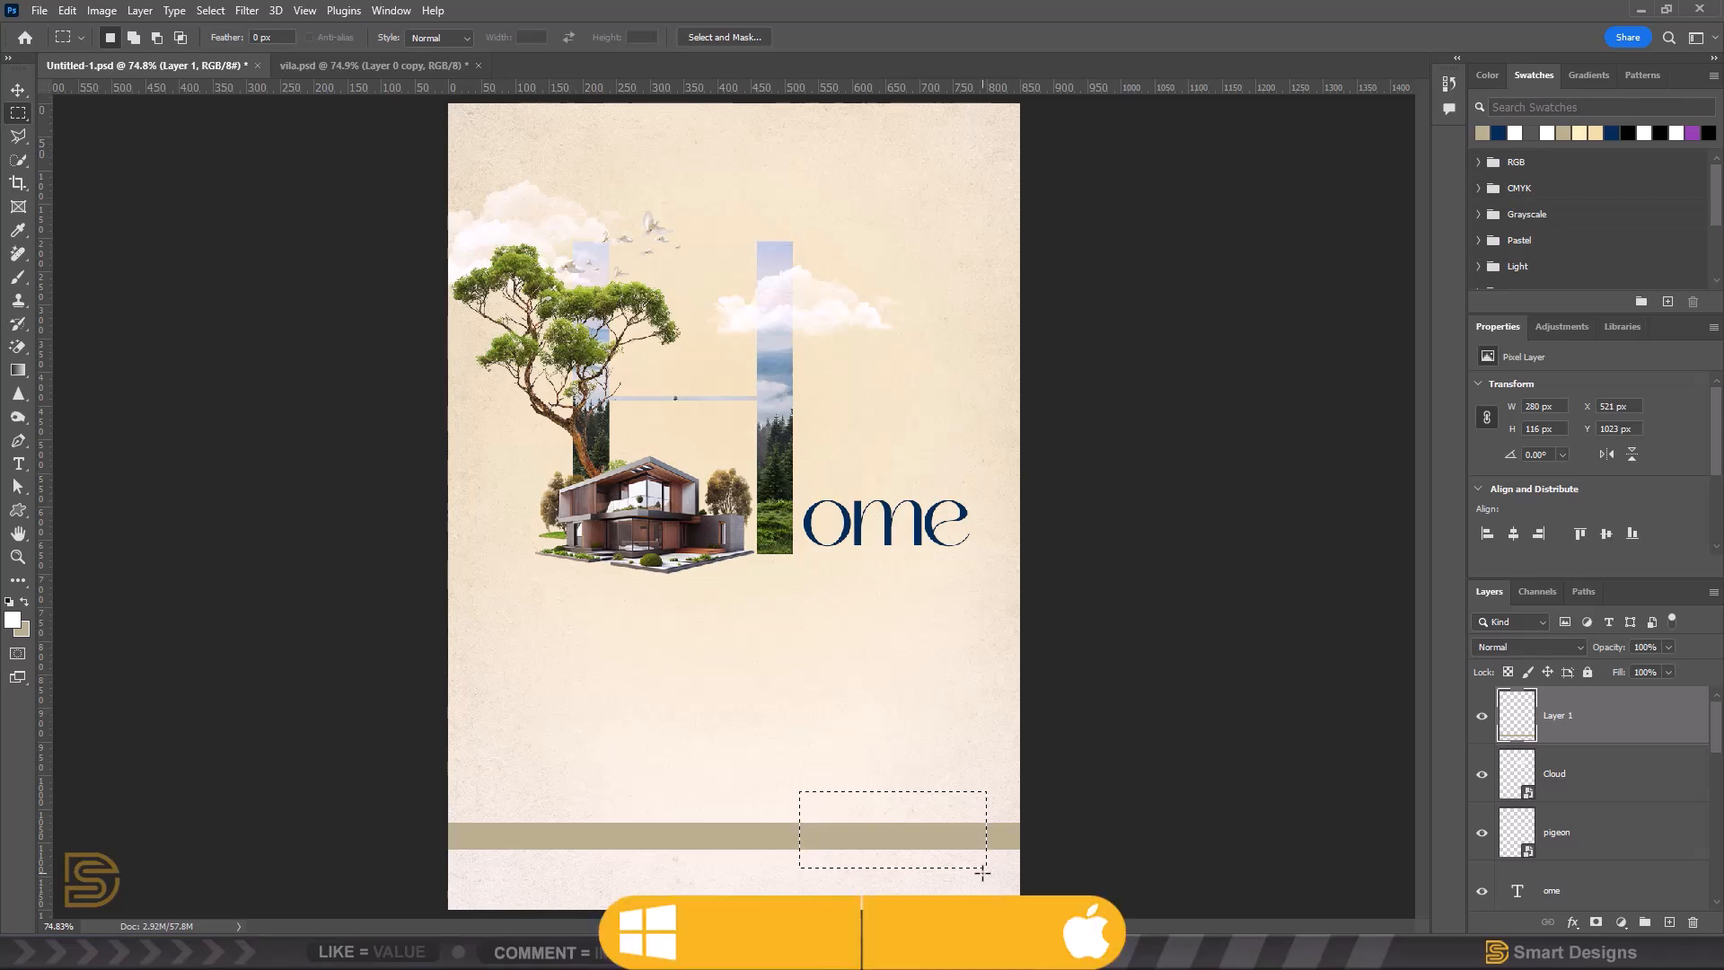
pyautogui.press('Delete')
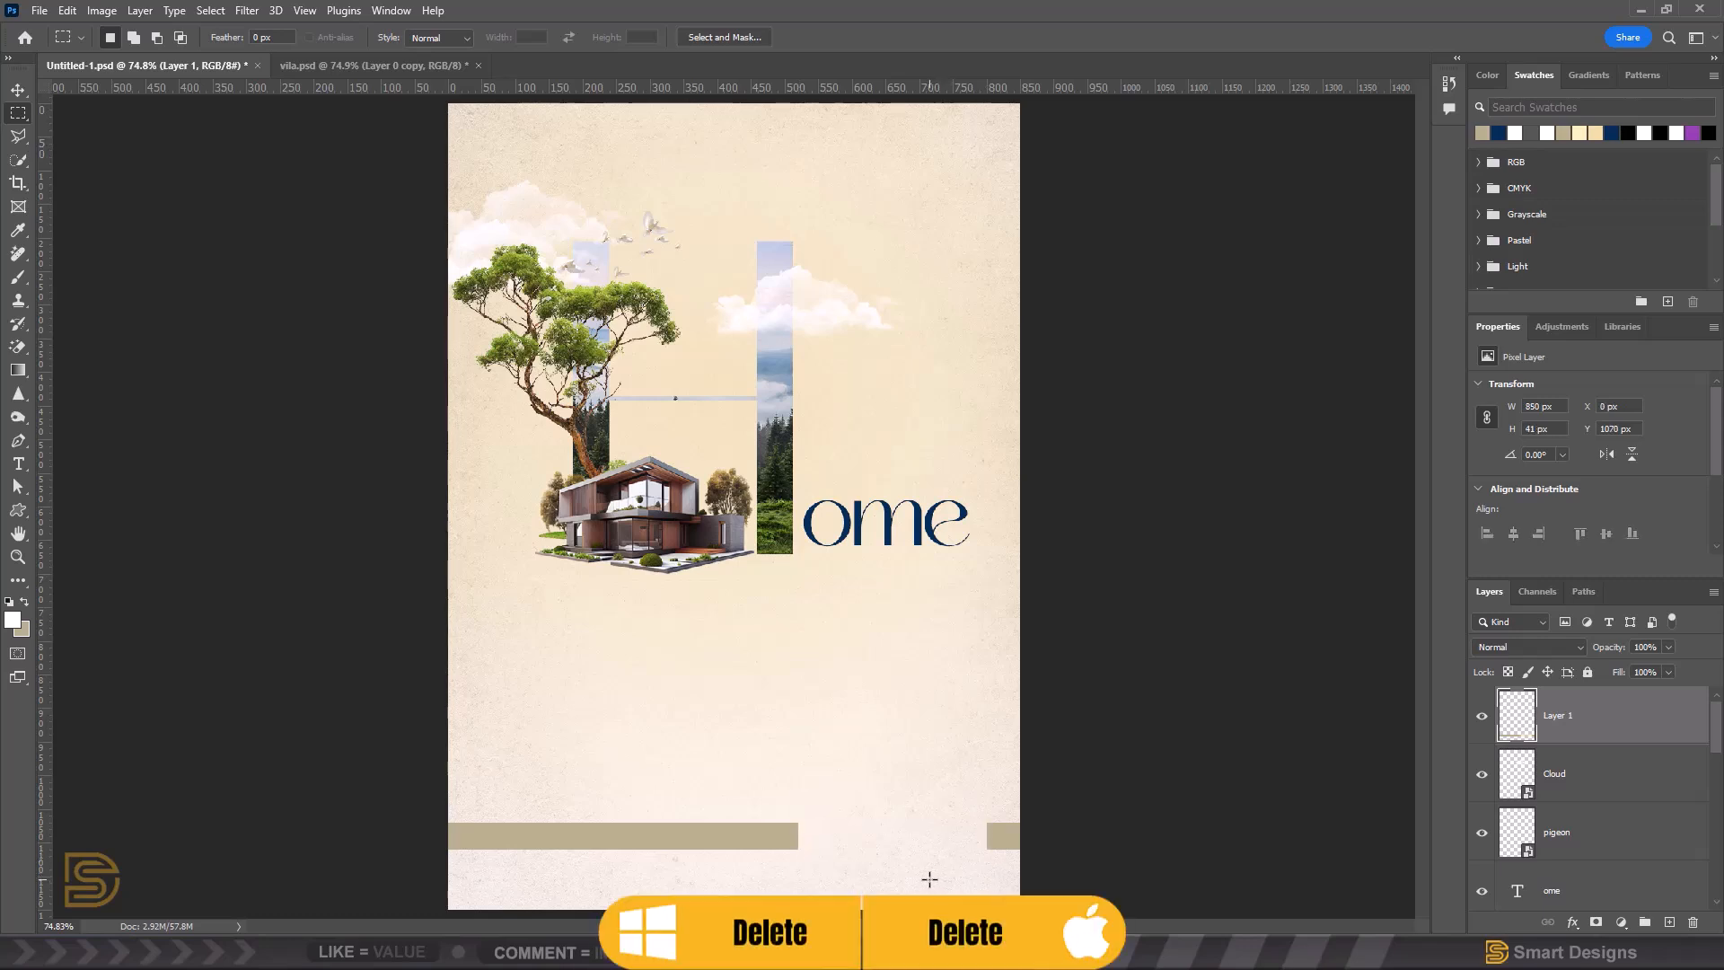
pyautogui.click(17, 91)
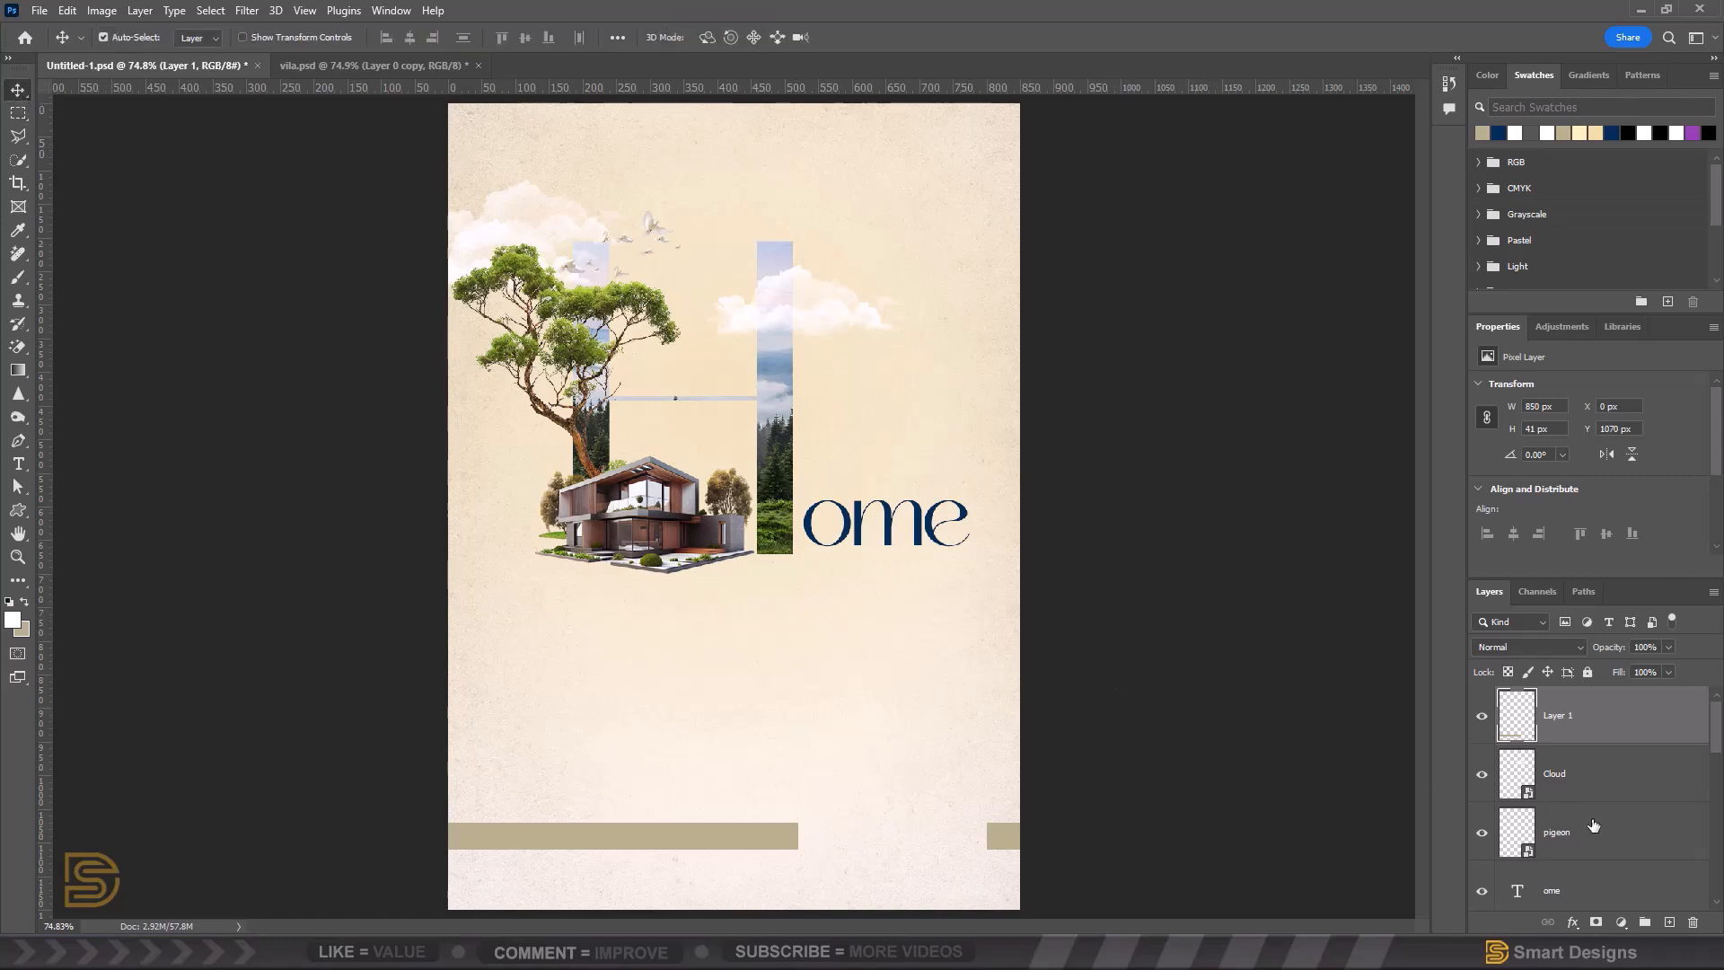
# - Show the text group, collapse it and move it together with the your-logo layer to the top of the layer stack
pyautogui.scroll(-10, 1593, 824)
pyautogui.scroll(-3, 1627, 864)
pyautogui.click(1481, 699)
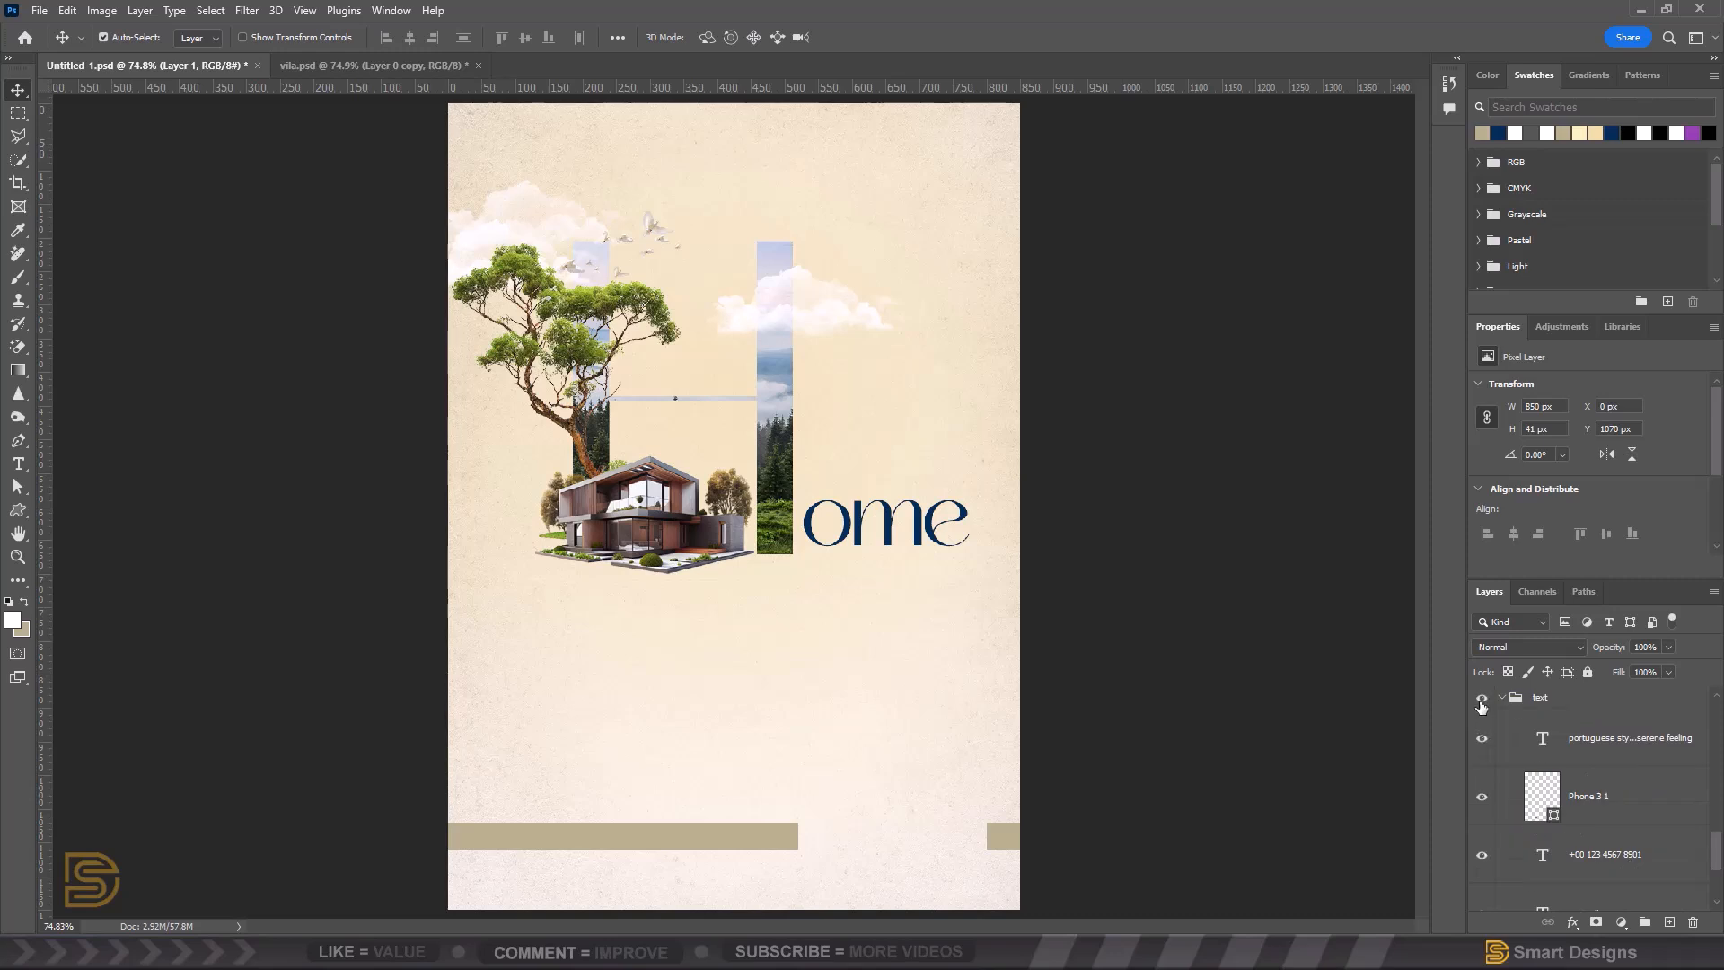
pyautogui.scroll(1, 1578, 752)
pyautogui.click(1502, 756)
pyautogui.click(1596, 844)
pyautogui.keyDown('ctrl'); pyautogui.click(1621, 808); pyautogui.keyUp('ctrl')
pyautogui.hotkey('ctrl', ']')
pyautogui.hotkey('ctrl', ']')
pyautogui.hotkey('ctrl', ']')
pyautogui.hotkey('ctrl', ']')
pyautogui.hotkey('ctrl', ']')
pyautogui.hotkey('ctrl', ']')
pyautogui.hotkey('ctrl', ']')
pyautogui.hotkey('ctrl', ']')
pyautogui.hotkey('ctrl', ']')
pyautogui.hotkey('ctrl', ']')
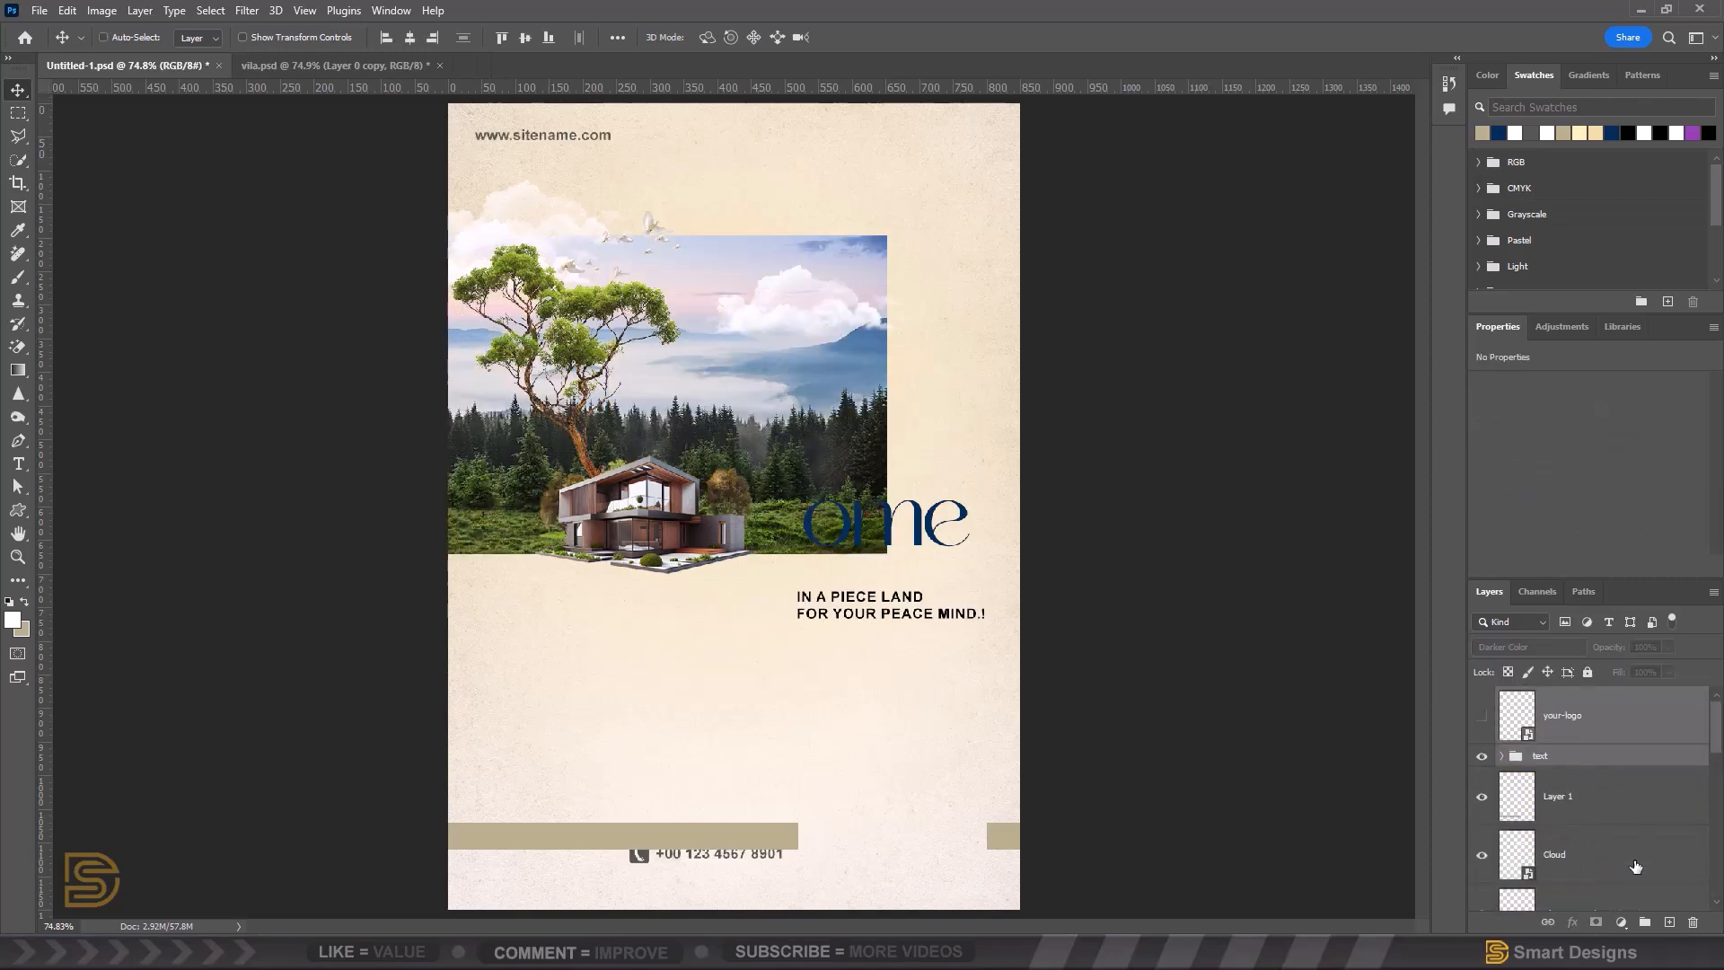
# - Clip the misty- image to the H letter again
pyautogui.scroll(-8, 1616, 802)
pyautogui.click(1613, 803)
pyautogui.hotkey('ctrl', 'alt', 'g')
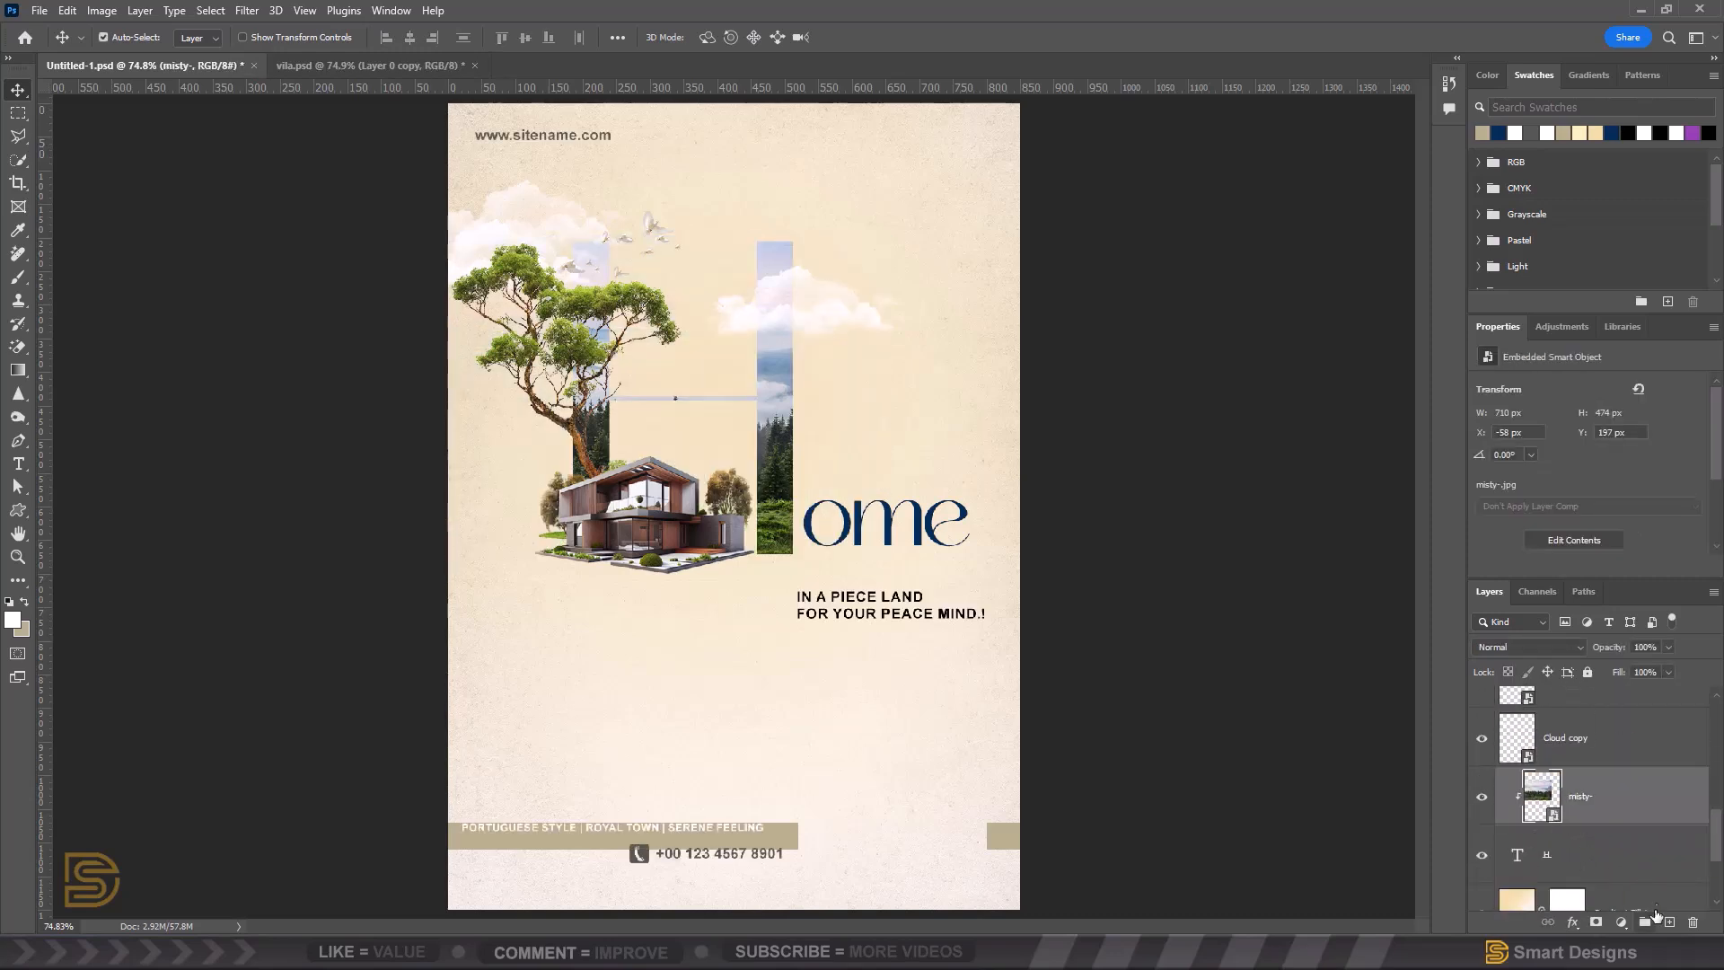
# - Move the slogan up beneath "ome", nudge "ome" closer to the H, and align the tagline in the beige bar with the phone line below
pyautogui.scroll(6, 1626, 785)
pyautogui.moveTo(882, 618); pyautogui.dragTo(859, 538)
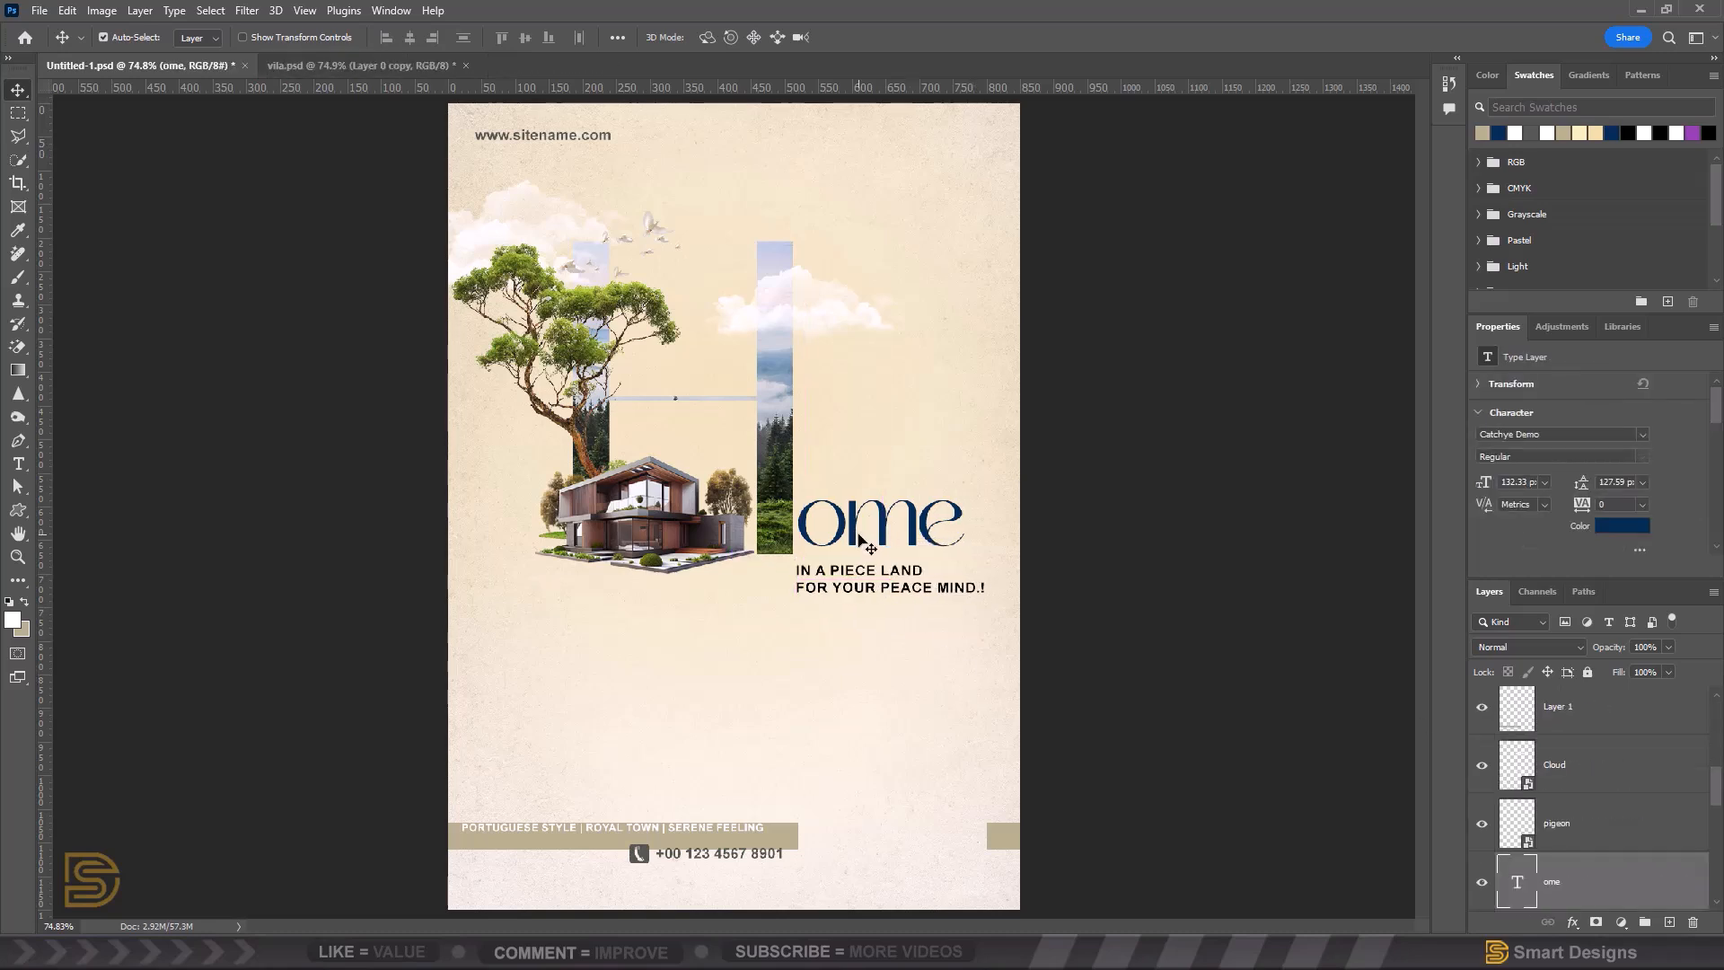
pyautogui.moveTo(733, 862)
pyautogui.mouseDown()
pyautogui.moveTo(750, 869)
pyautogui.moveTo(742, 836)
pyautogui.mouseUp()
pyautogui.click(1230, 362)
pyautogui.scroll(2, 1588, 837)
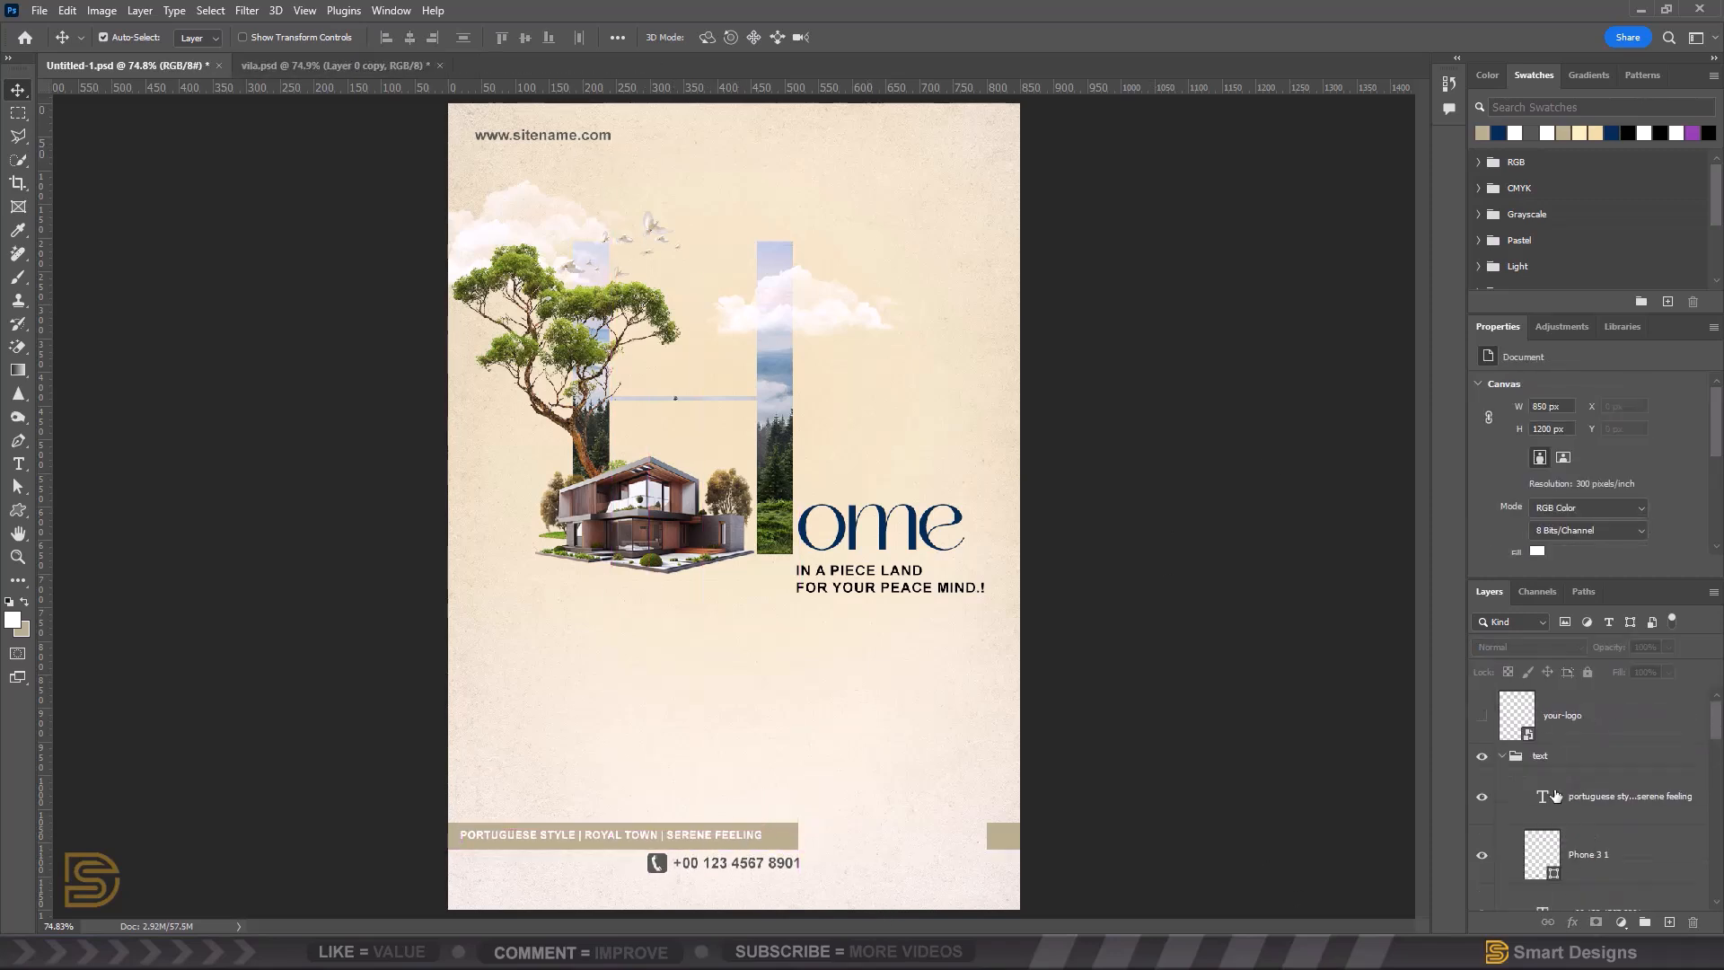